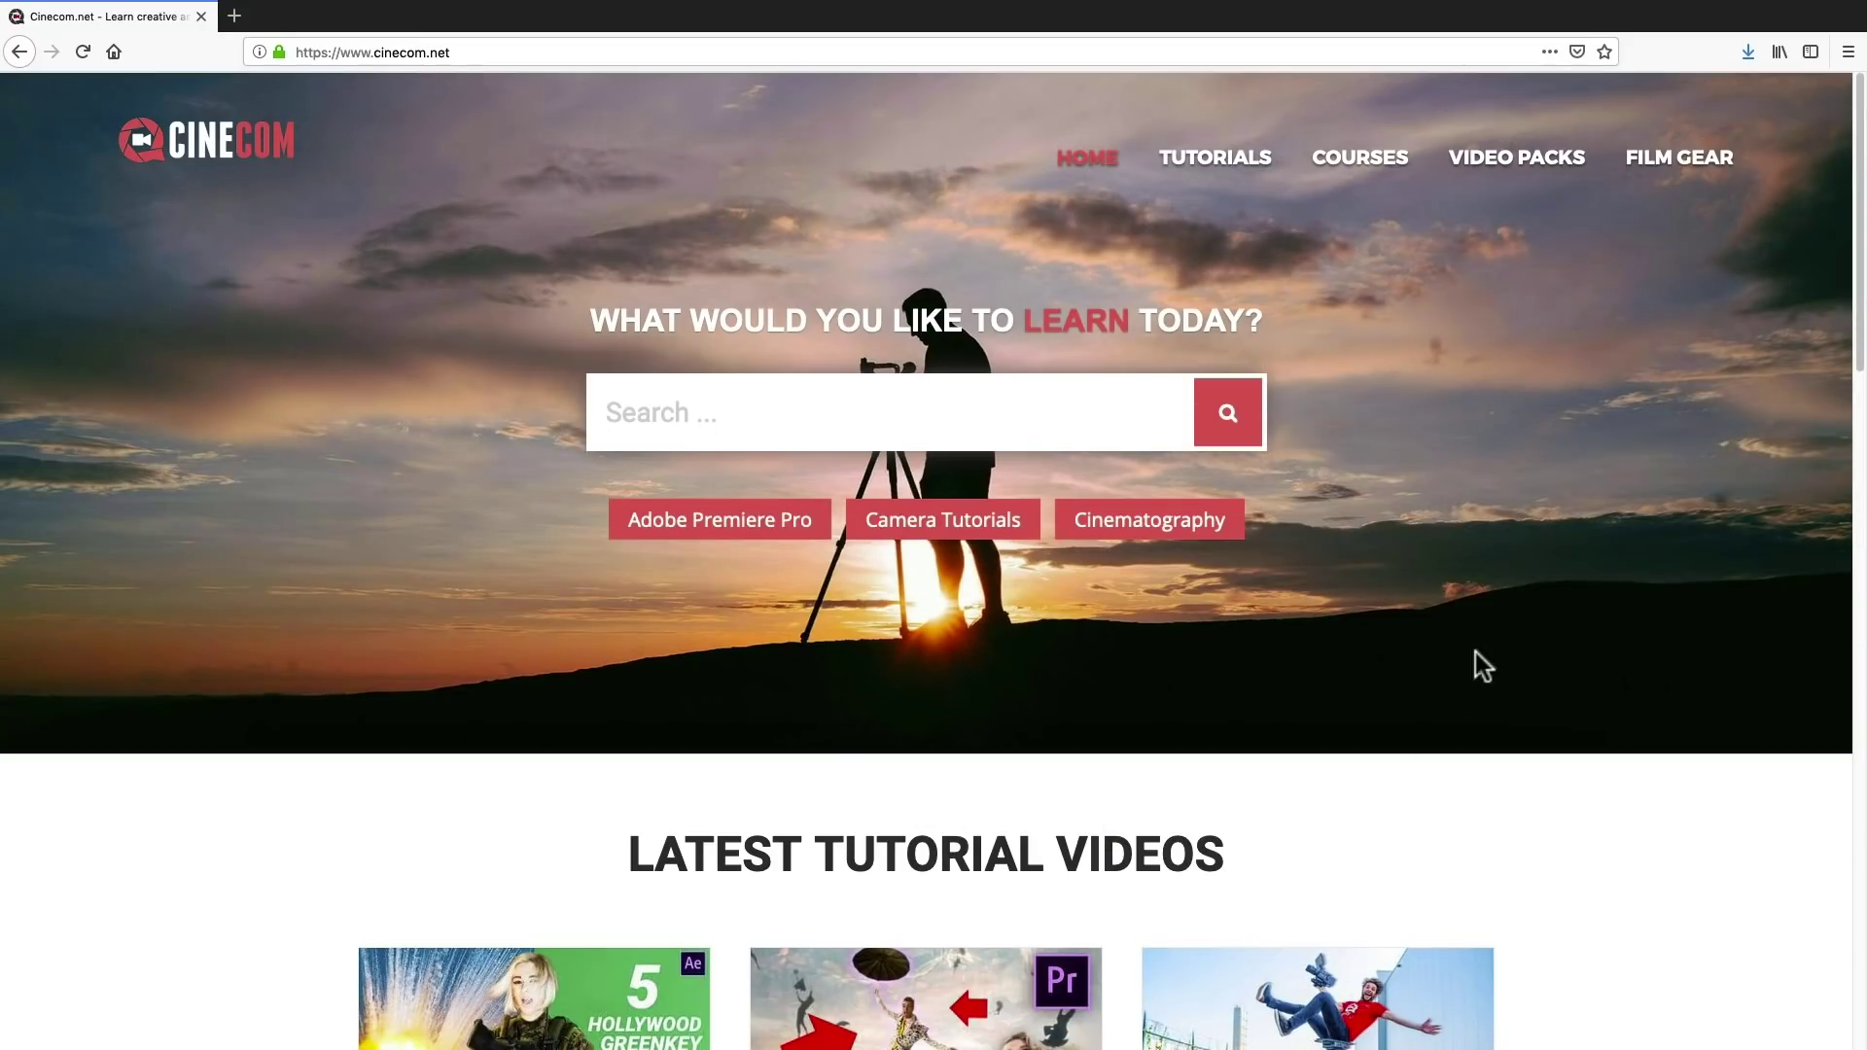
Step: Open Cinecom's free 20 Glitch Transitions pack page from the Video Packs designer collection
click(1525, 158)
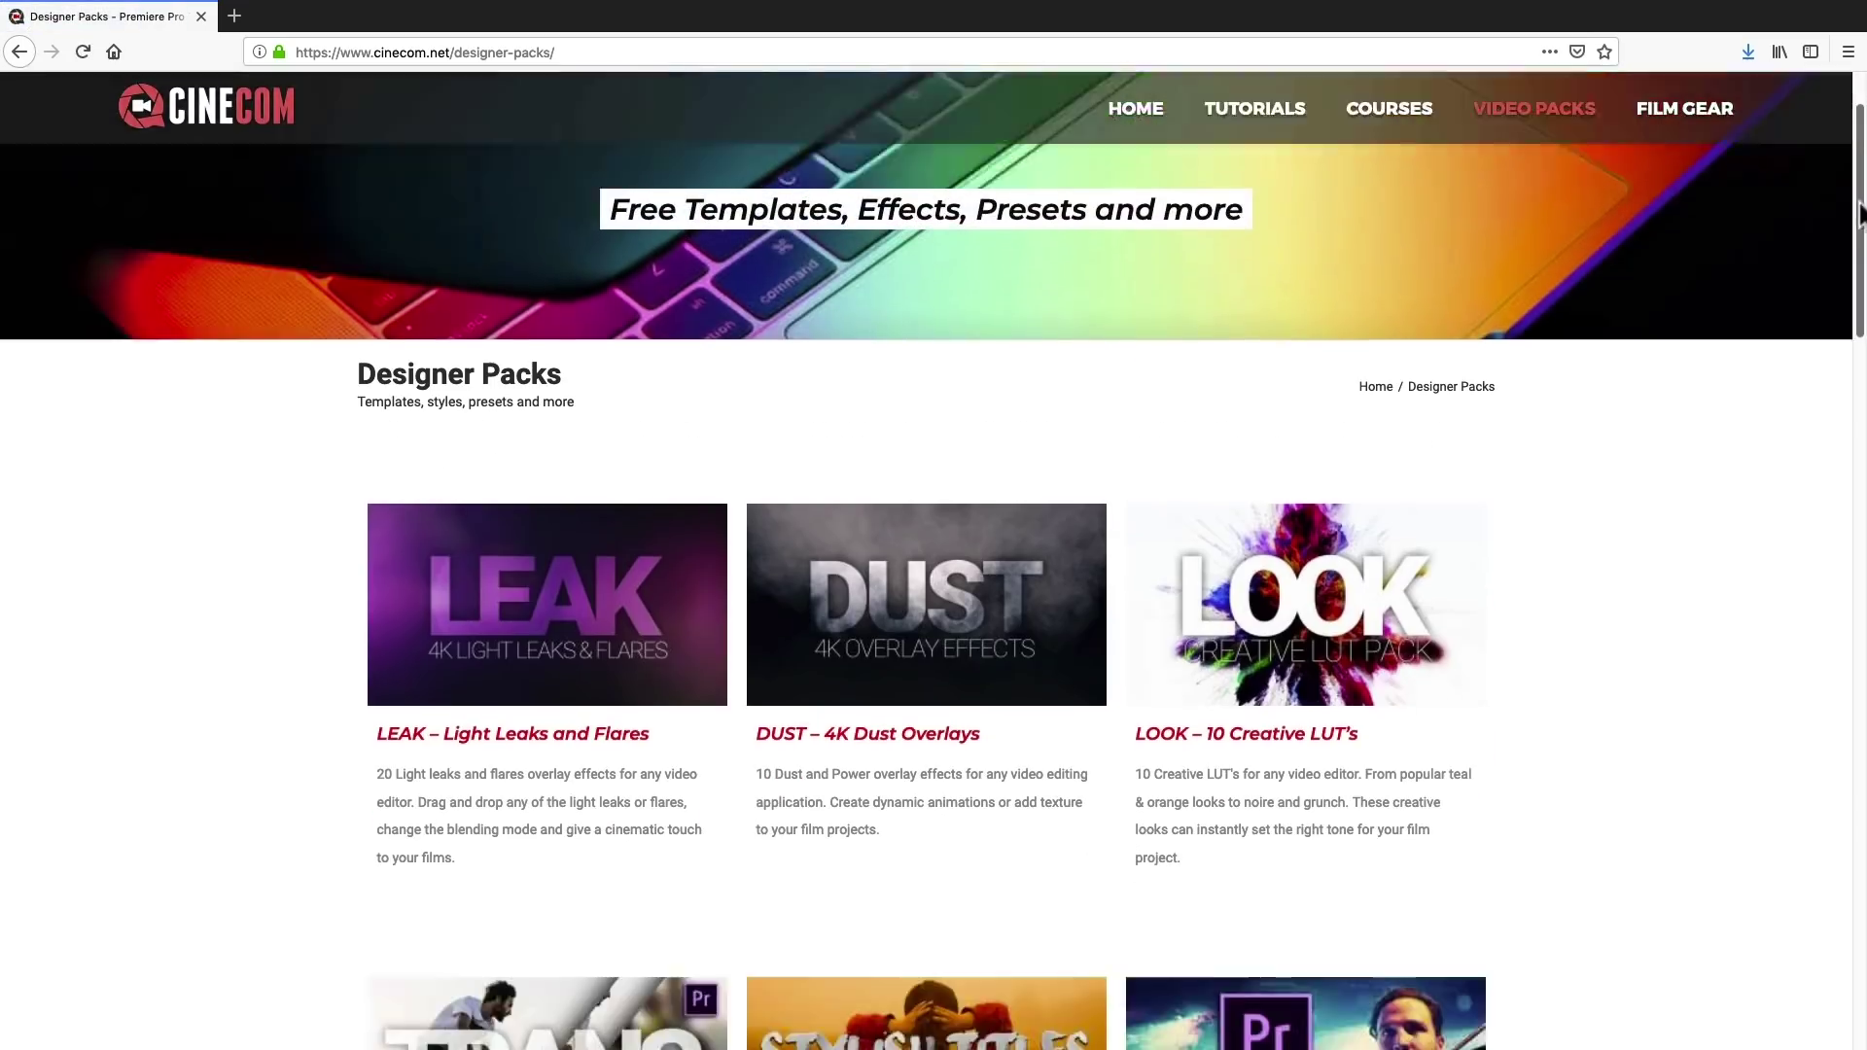
drag(1859, 212, 1859, 342)
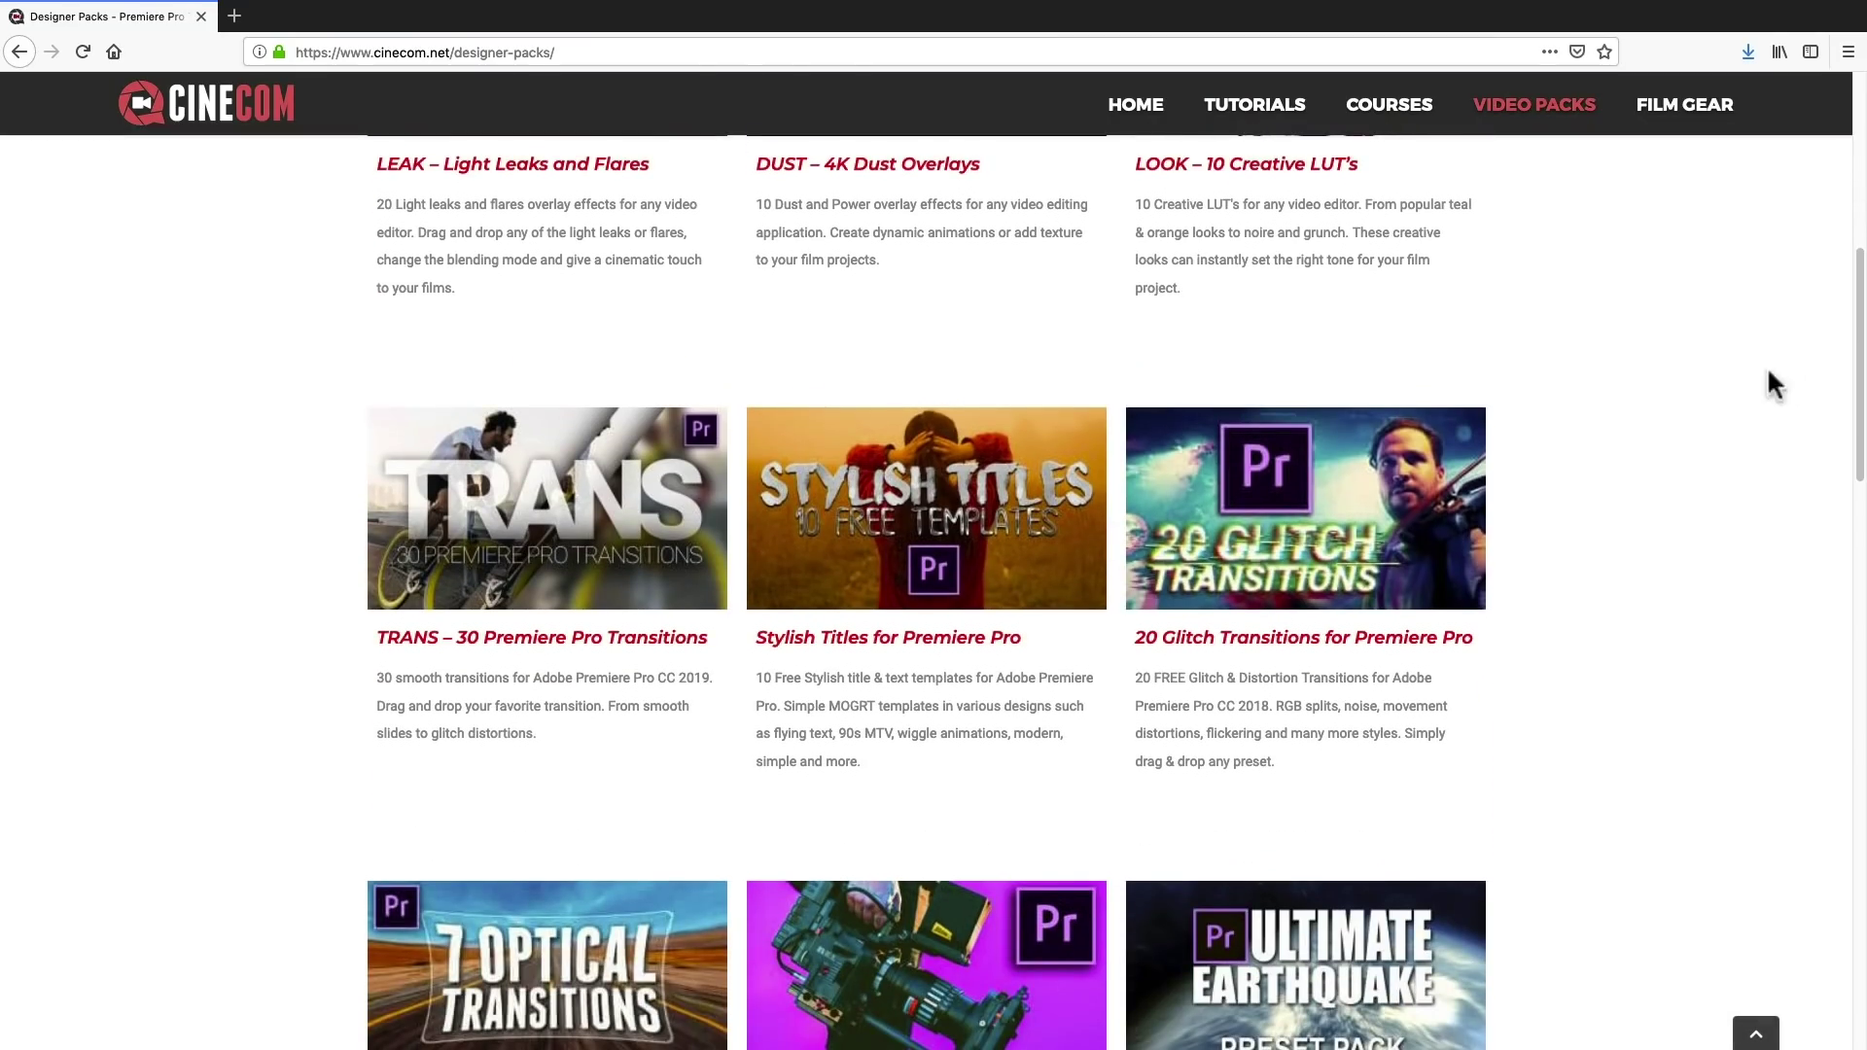
click(1312, 508)
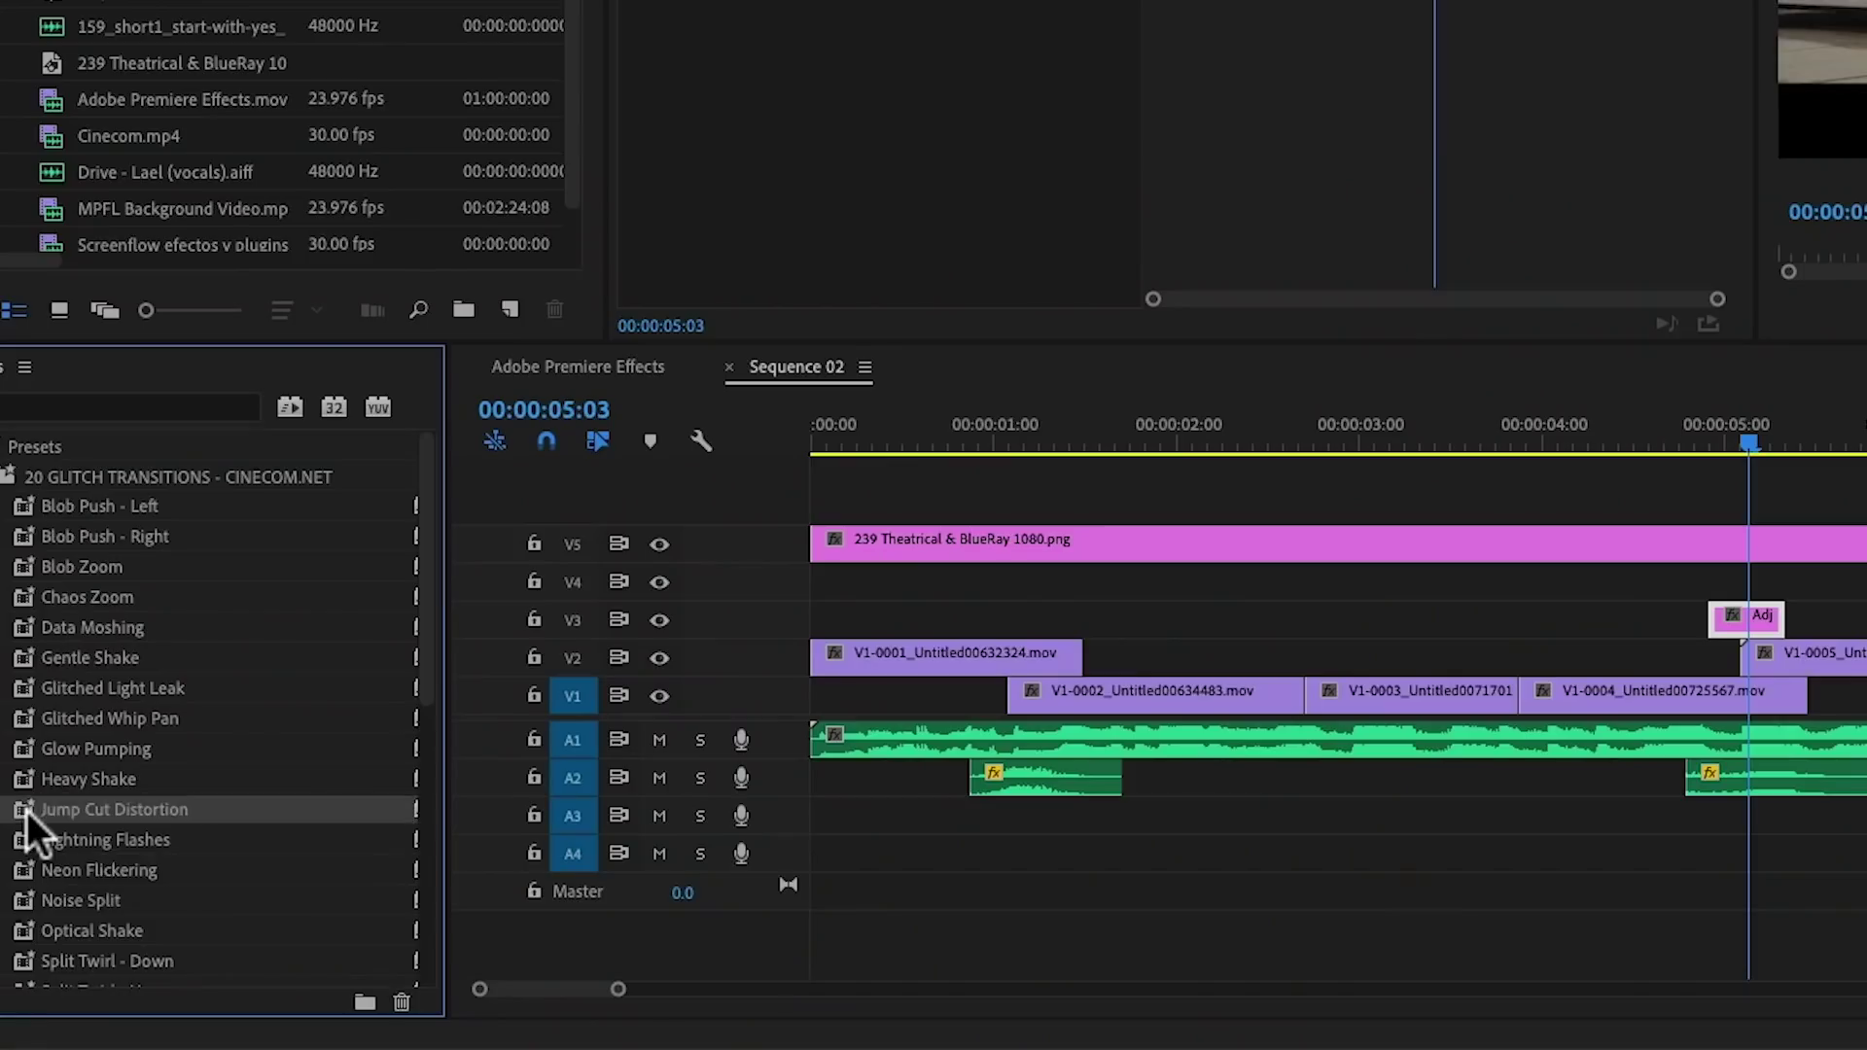
Step: Drop the Jump Cut Distortion preset on the adjustment layer and play back the transition
drag(33, 816, 1742, 616)
click(860, 802)
key(space)
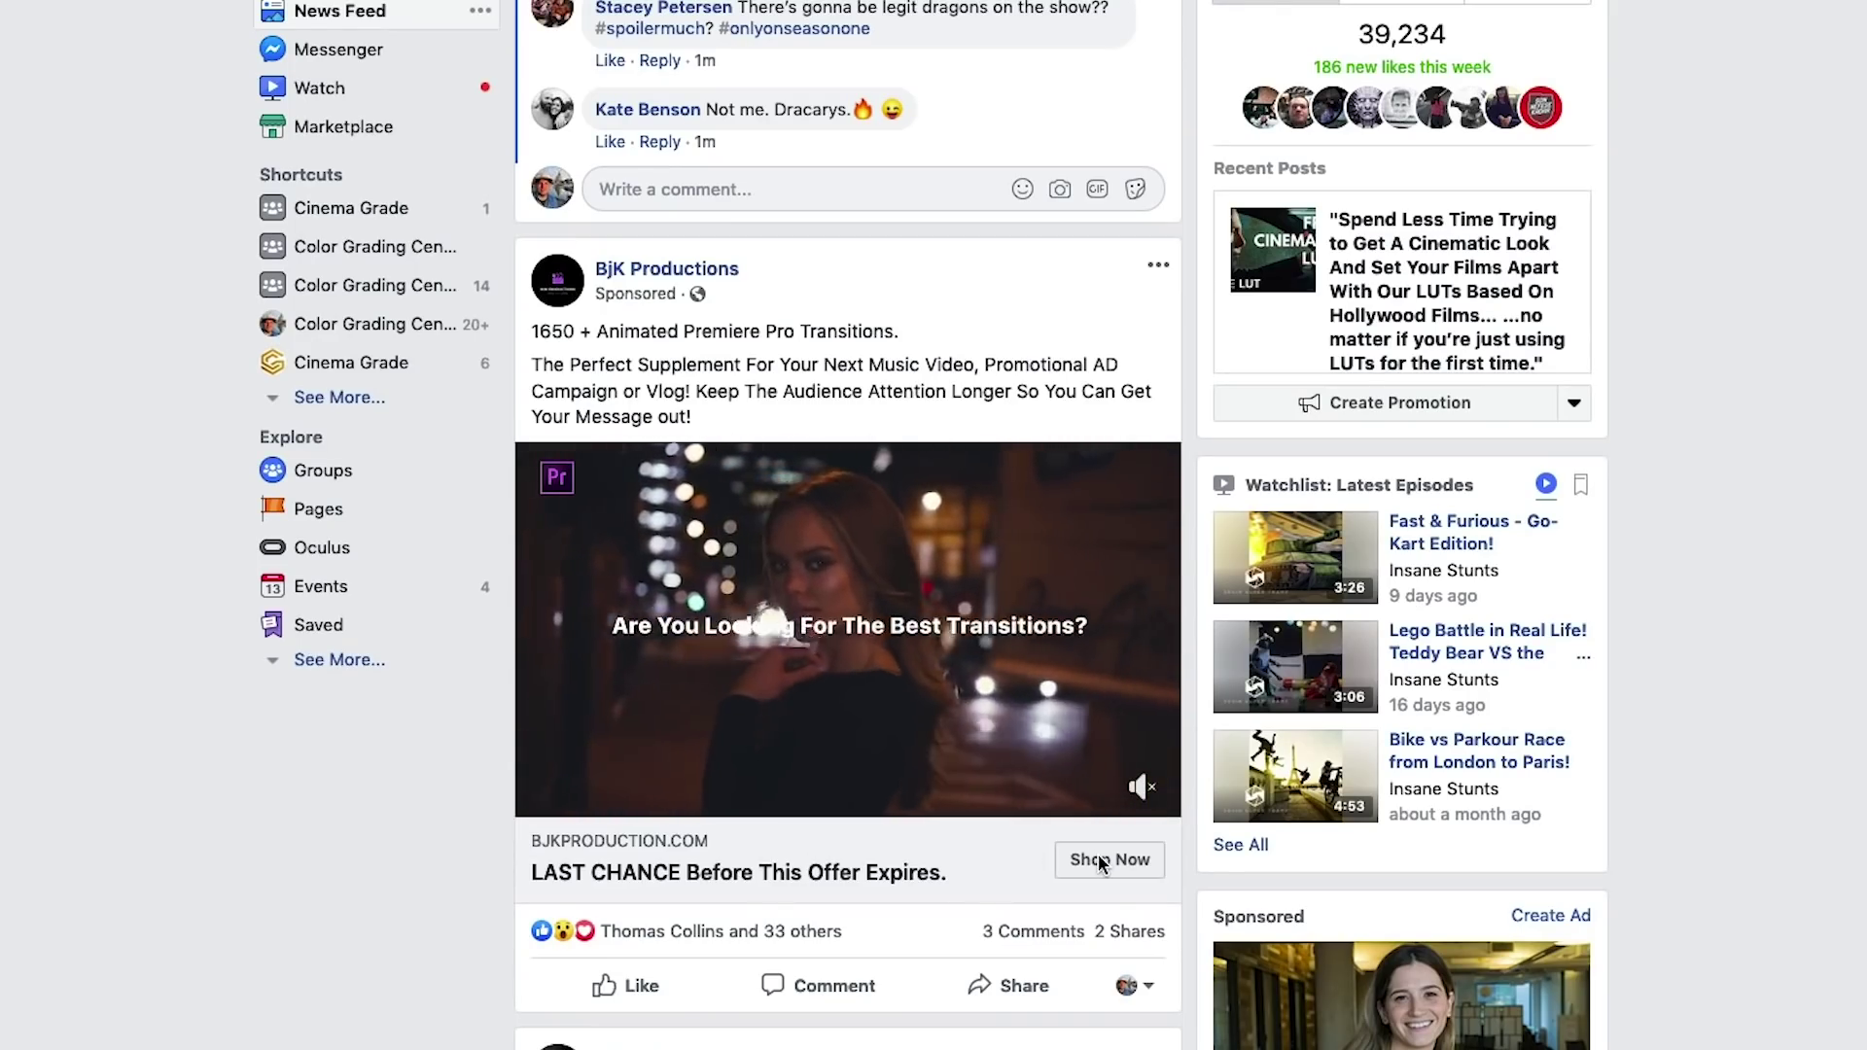
Step: Follow the BjK Productions sponsored ad's Shop Now link to the 500+ ULTIMATE transitions store
click(1098, 861)
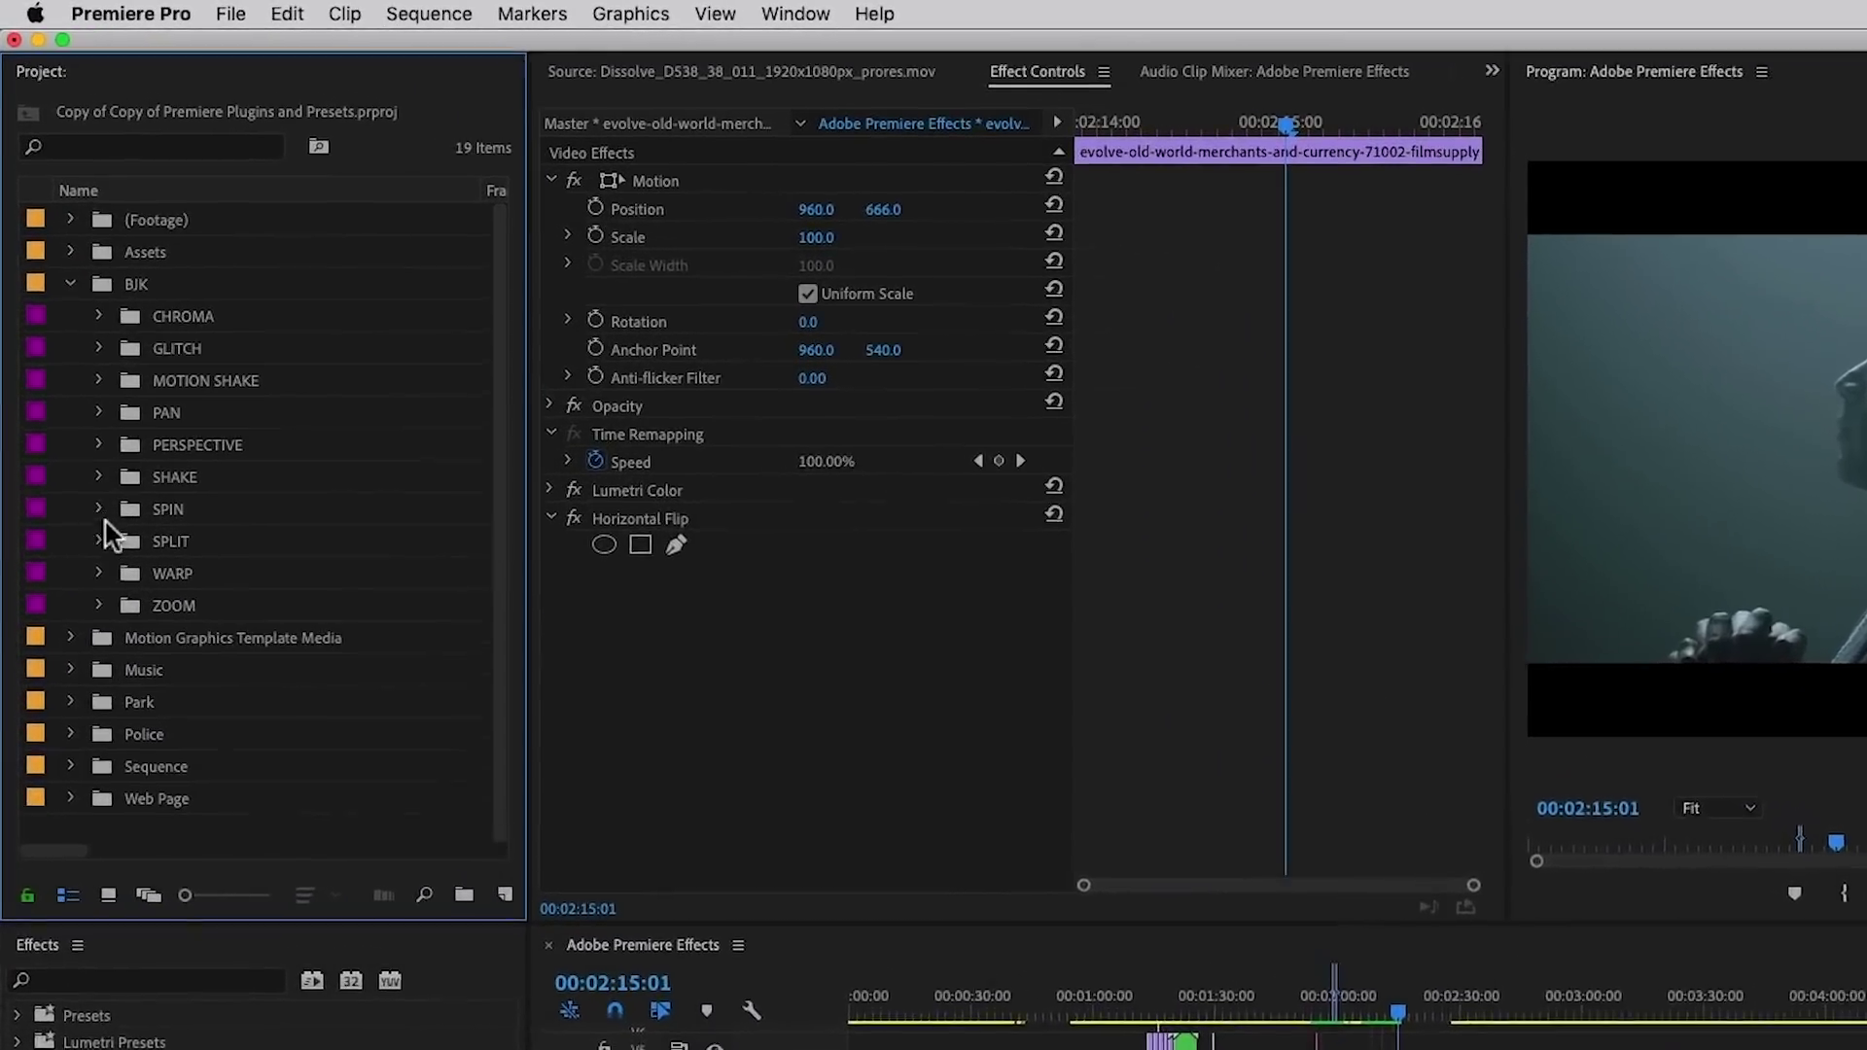
Step: Expand the BJK ZOOM folder and its Spin subfolder to list the Ease and Spin presets
click(98, 605)
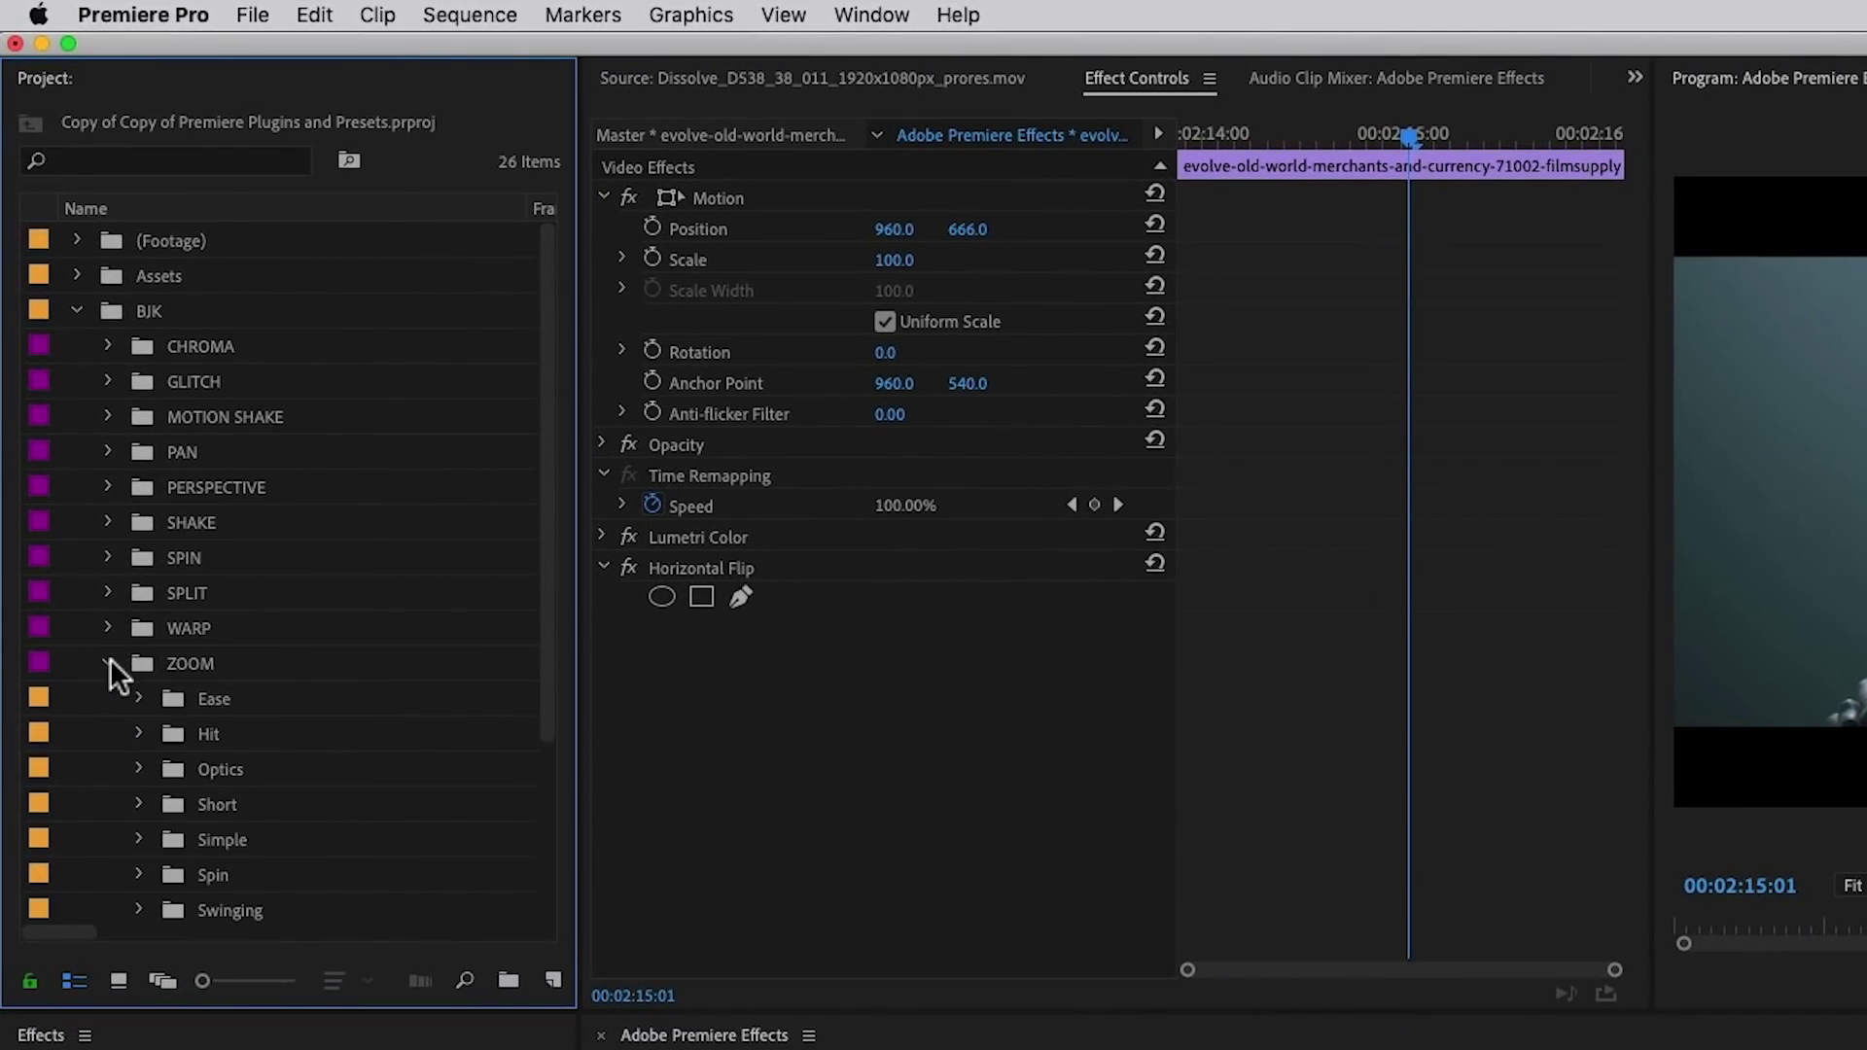
scroll(98, 601, down, 3)
scroll(109, 657, down, 1)
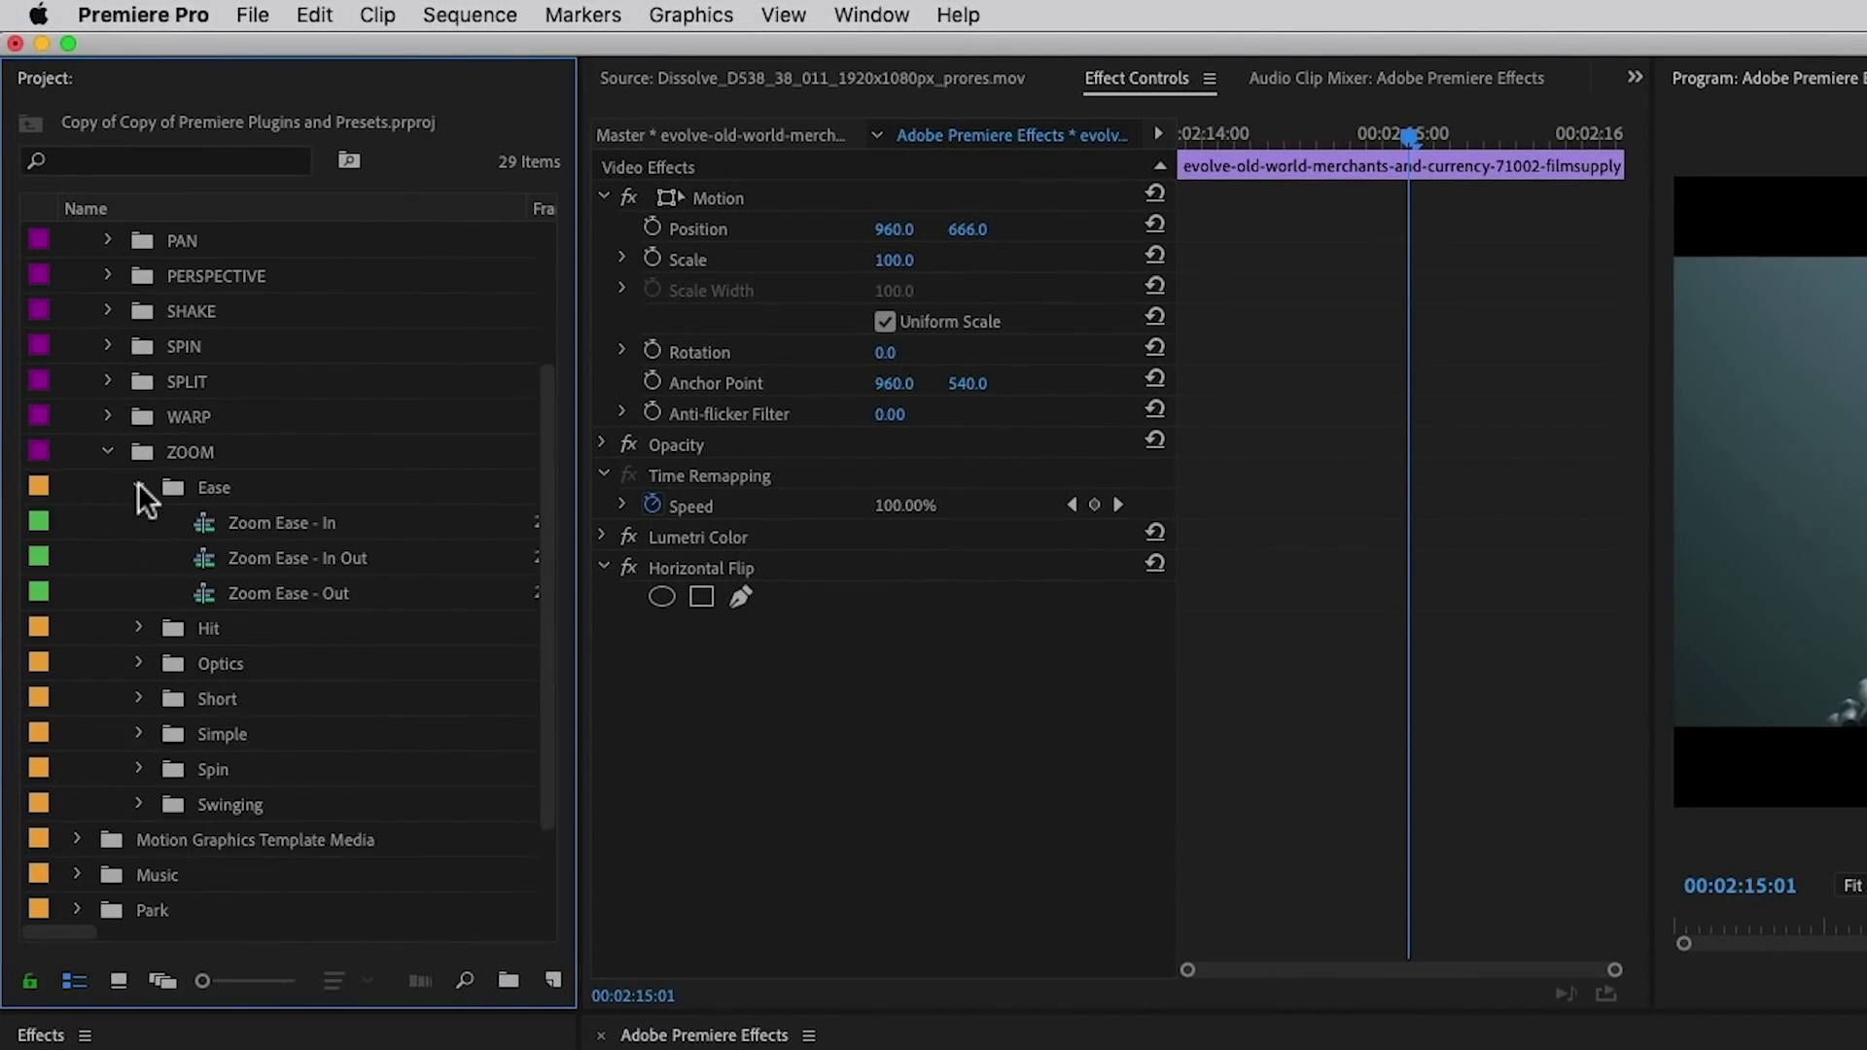
click(138, 766)
scroll(138, 764, down, 2)
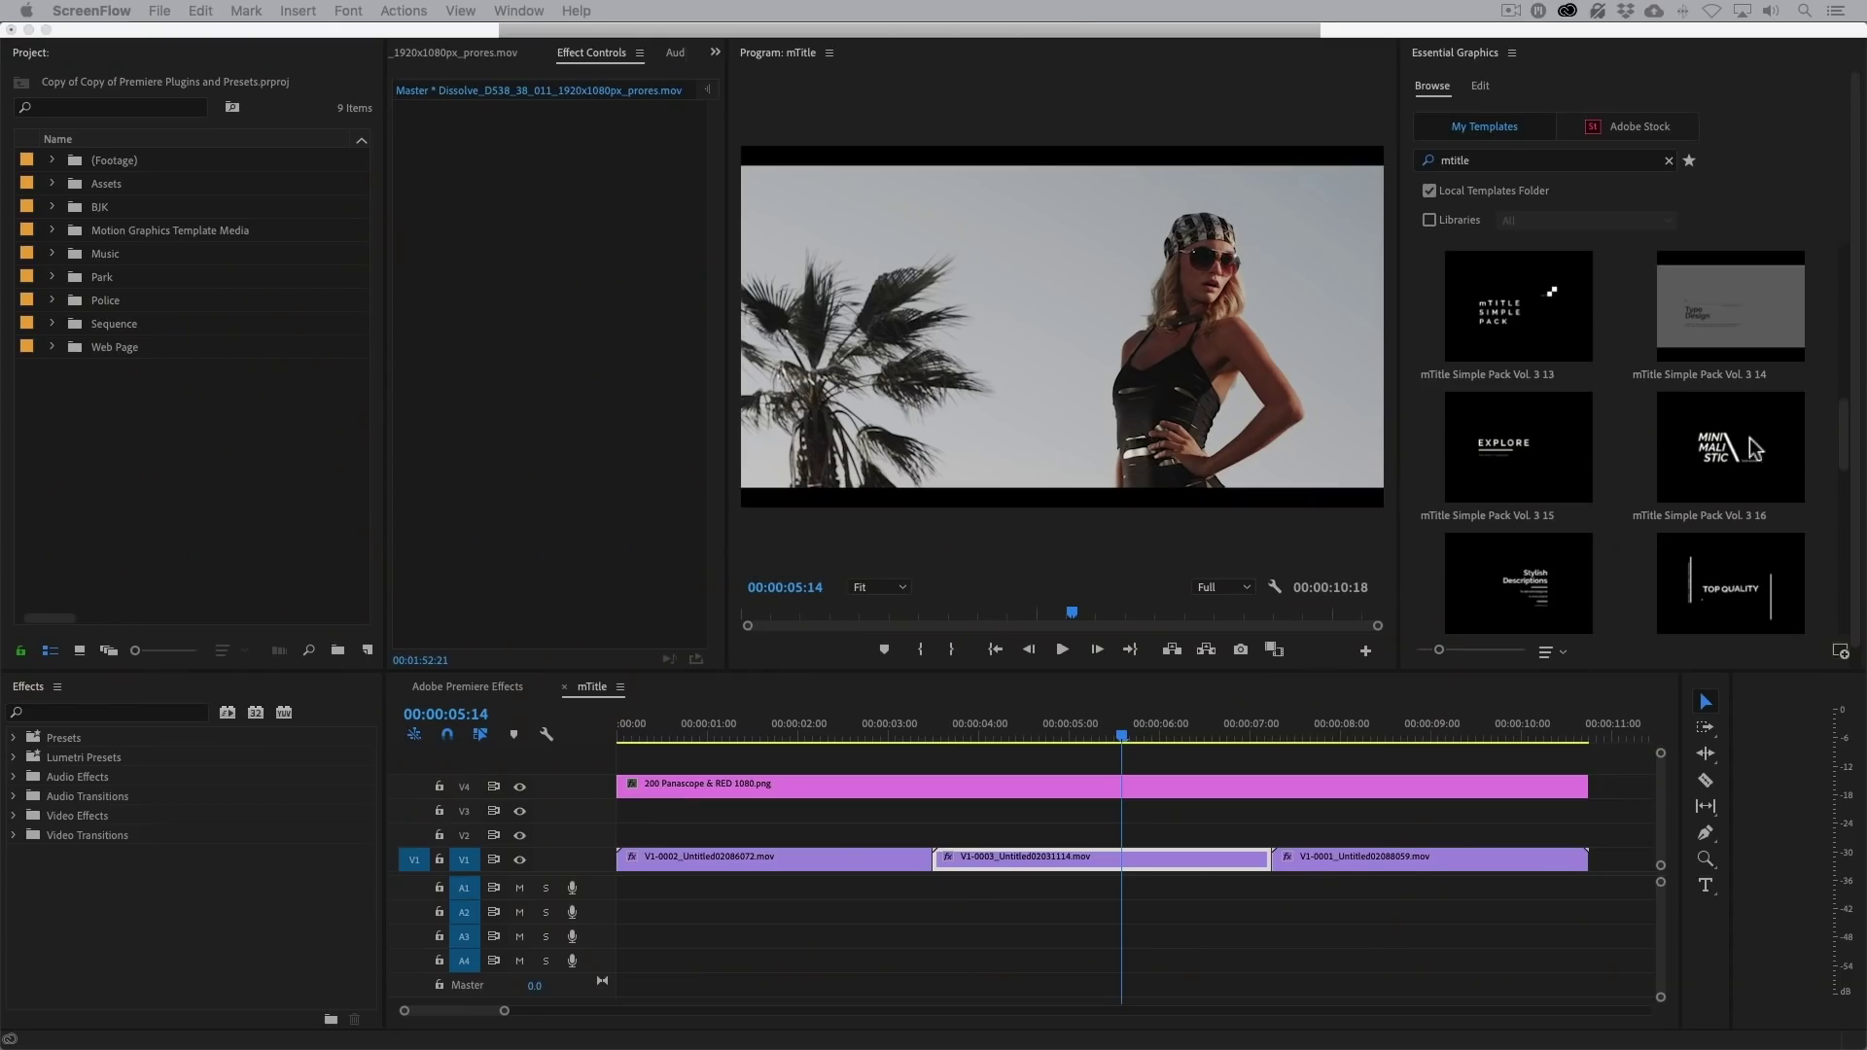
Step: Place the mTitle Simple Pack Vol. 3 19 template on V2 over the video
scroll(1840, 457, down, 2)
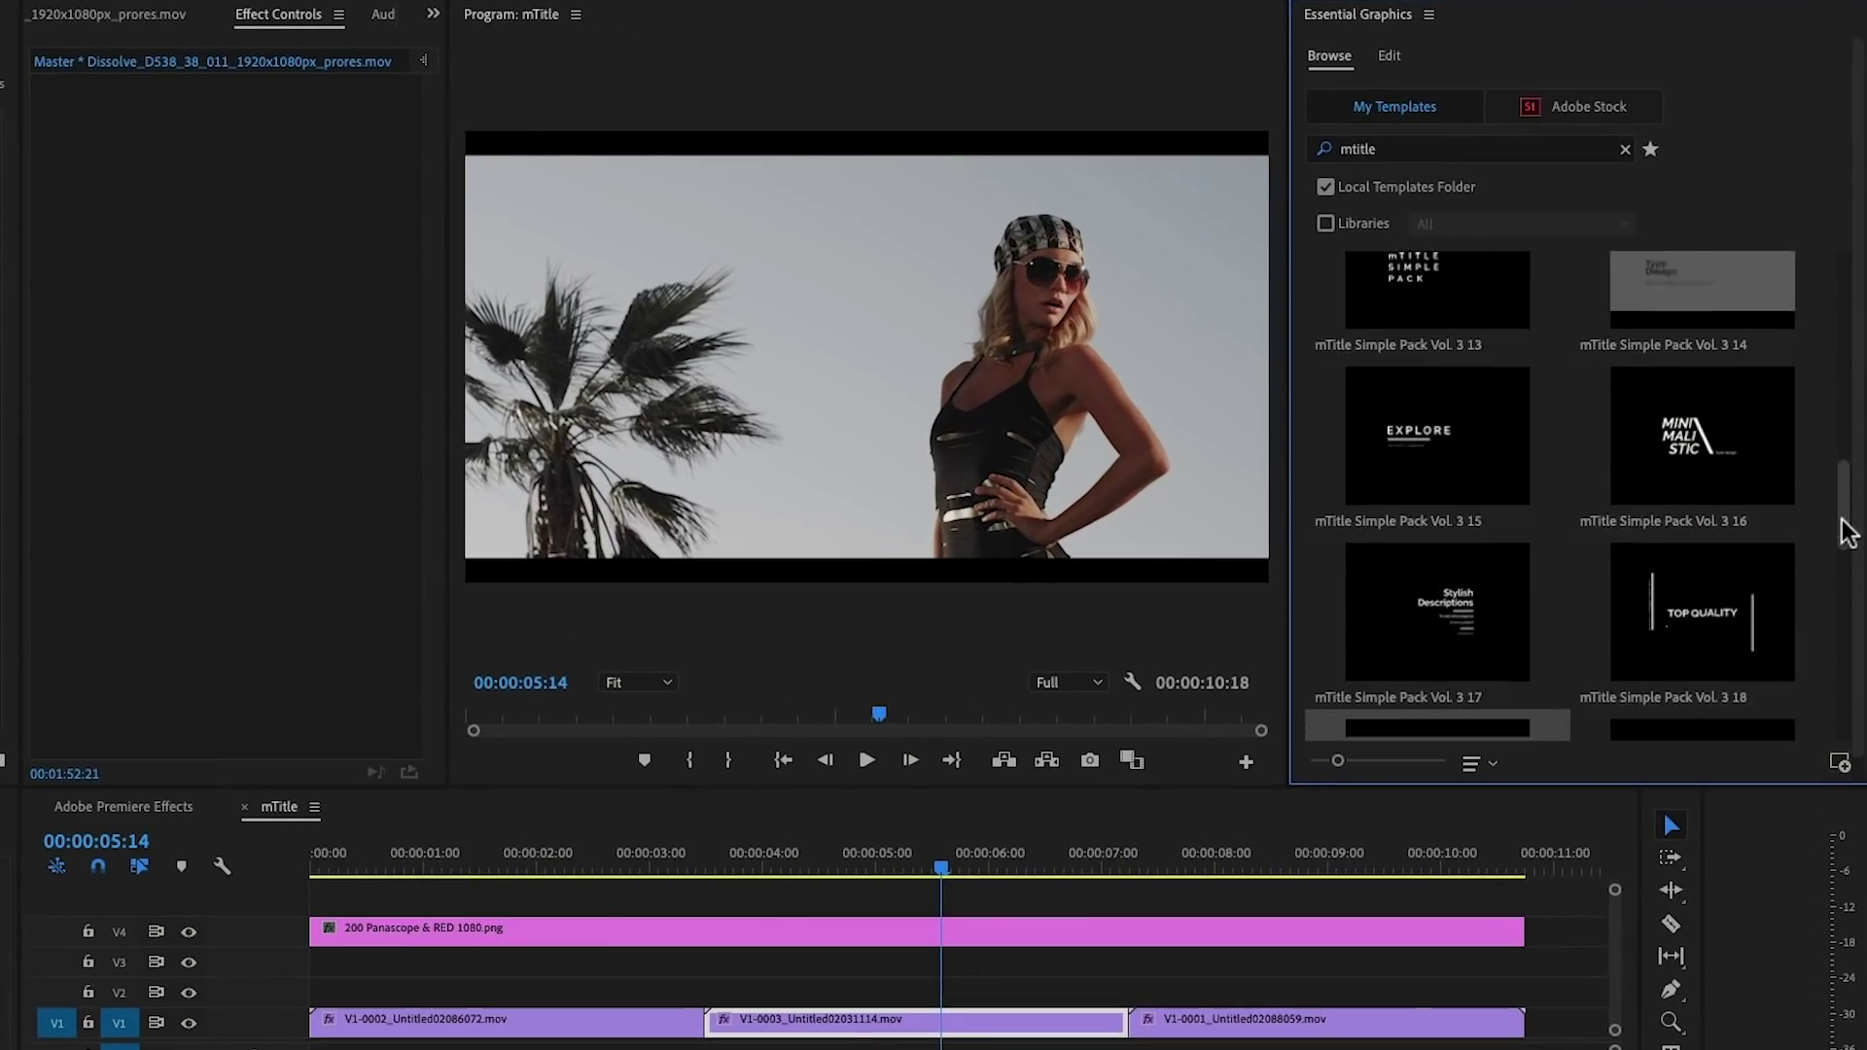
drag(1847, 533, 1854, 580)
drag(1459, 507, 645, 992)
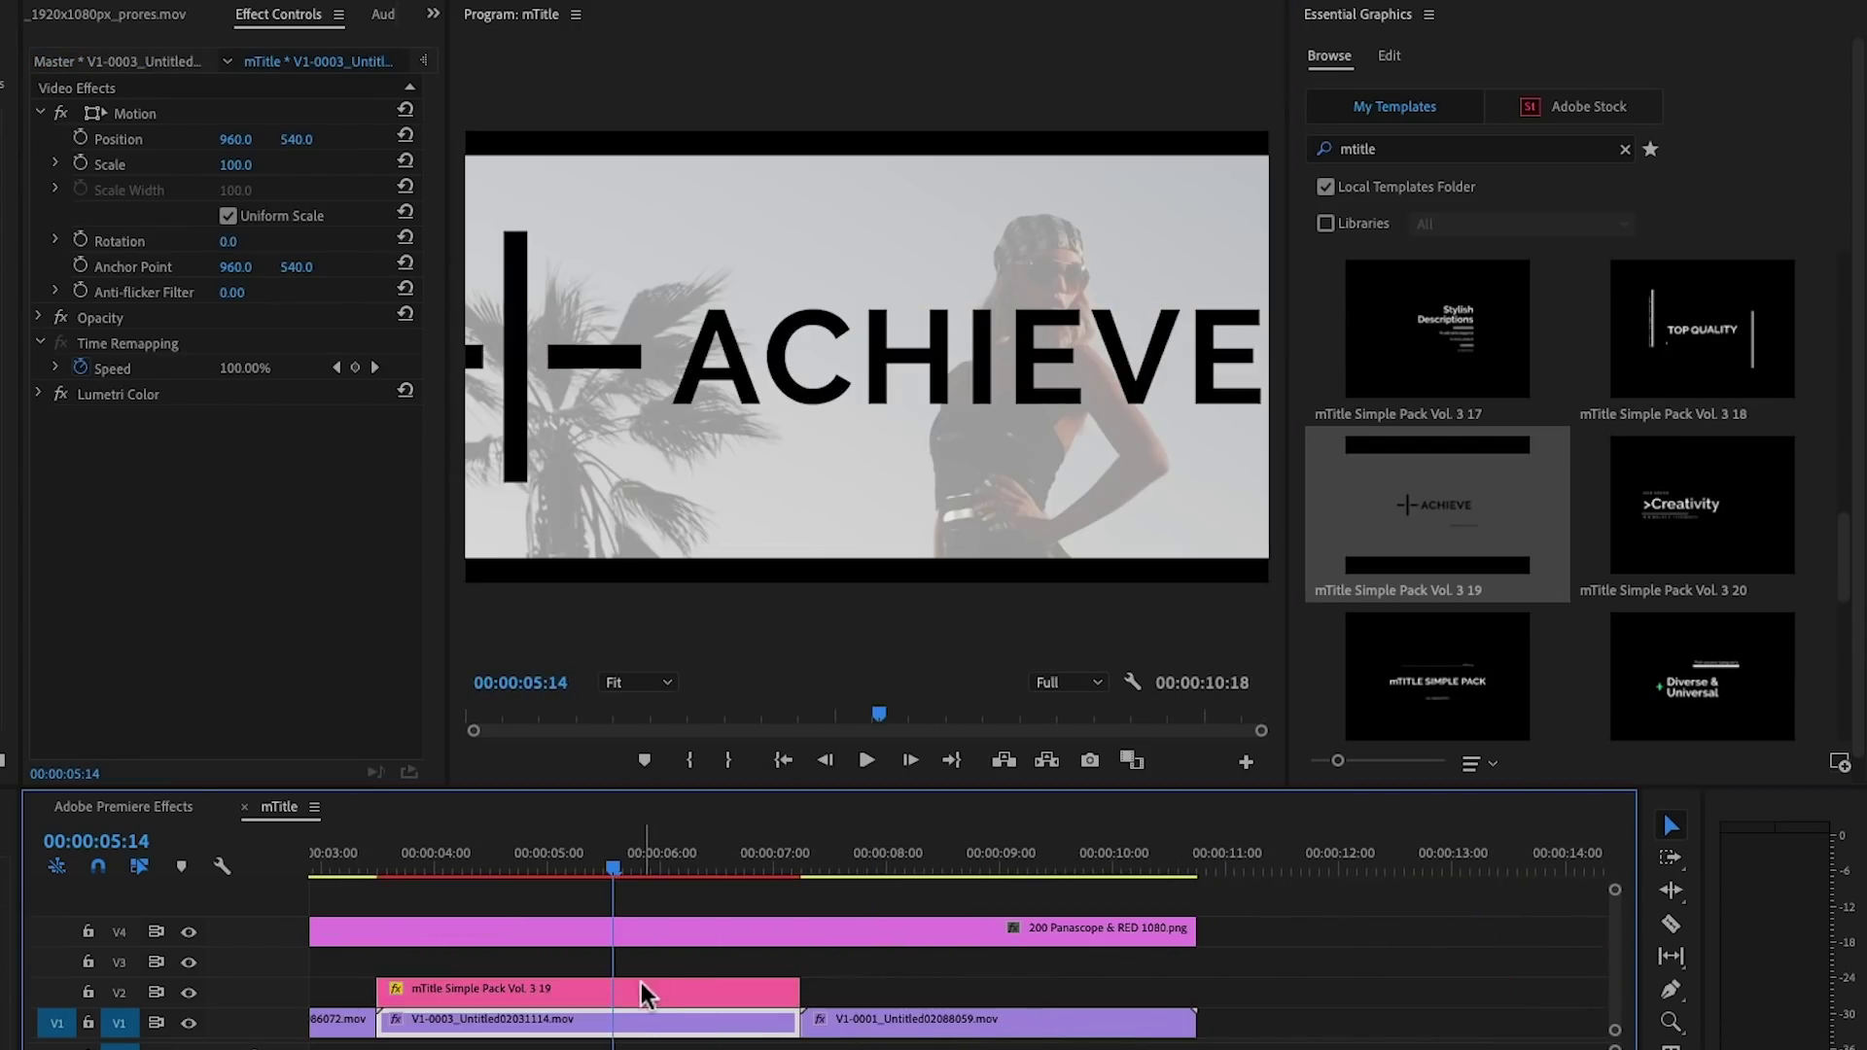
Step: Make the SUMMER title teal and set the subtitle to IT'S HERE
scroll(1490, 420, down, 3)
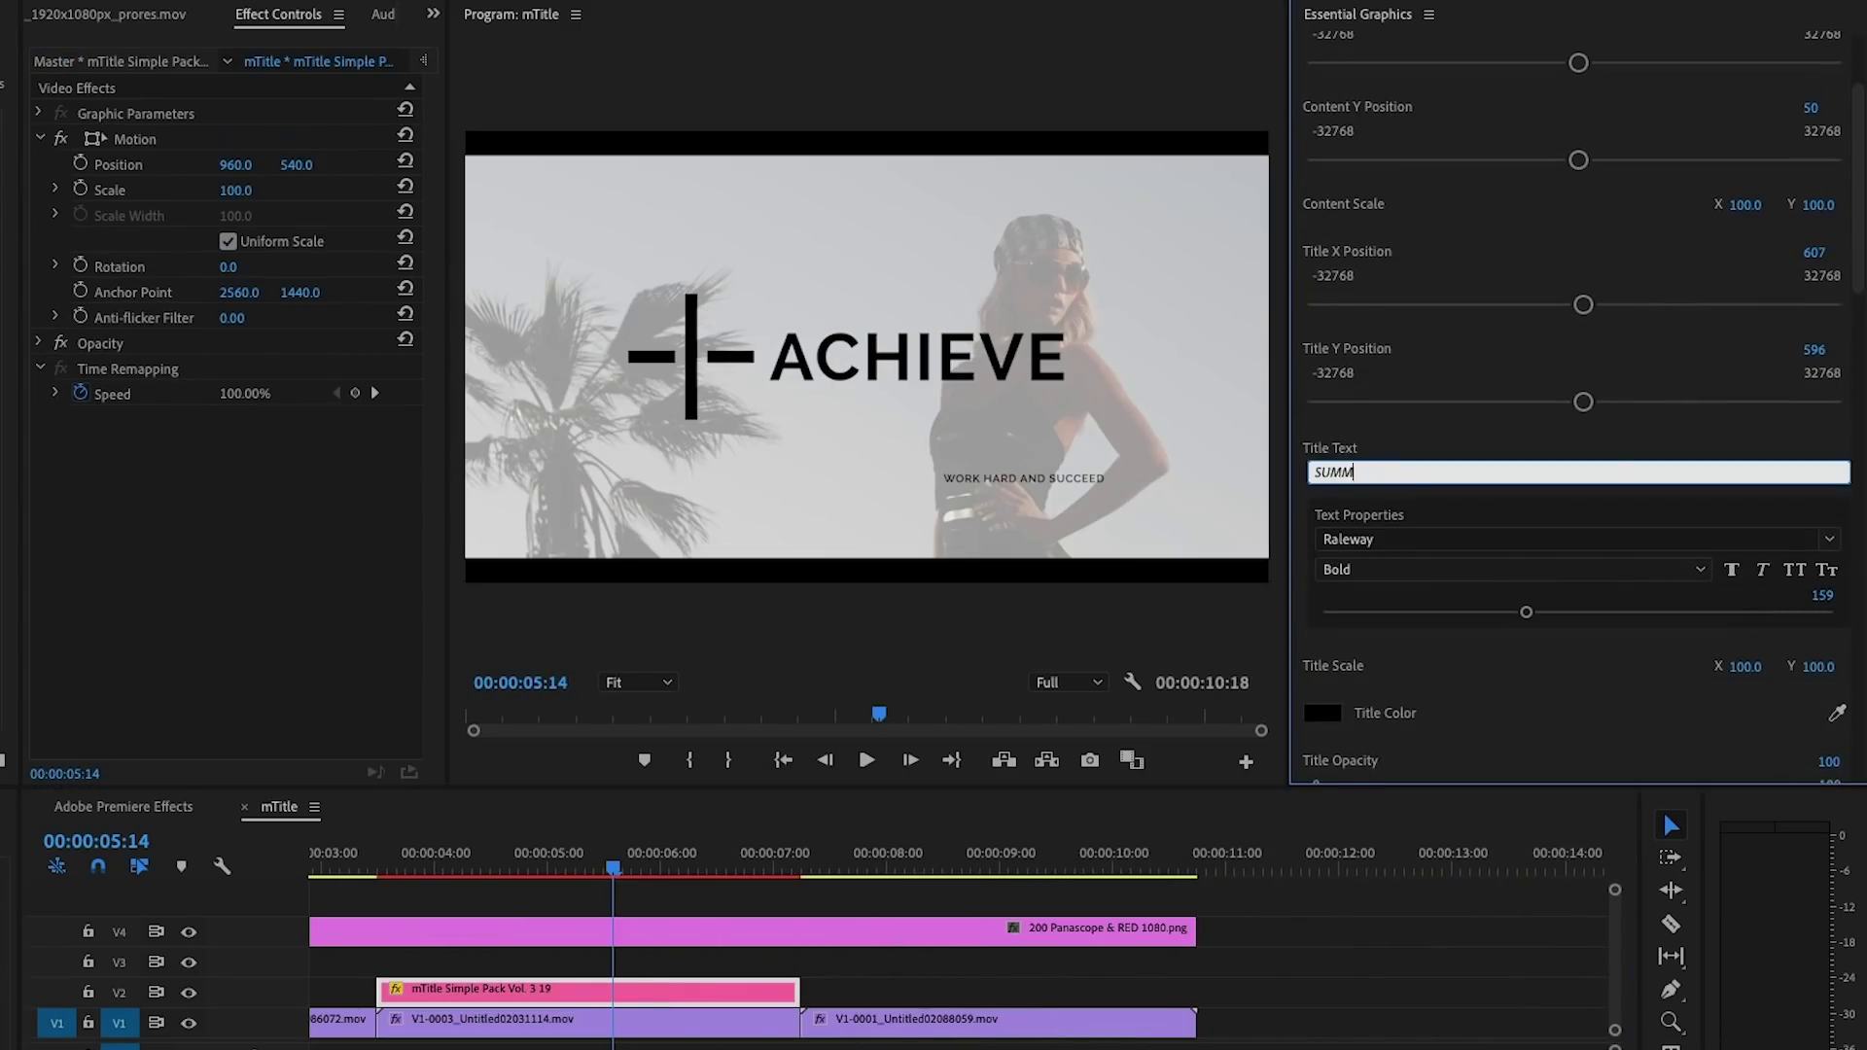
click(1322, 712)
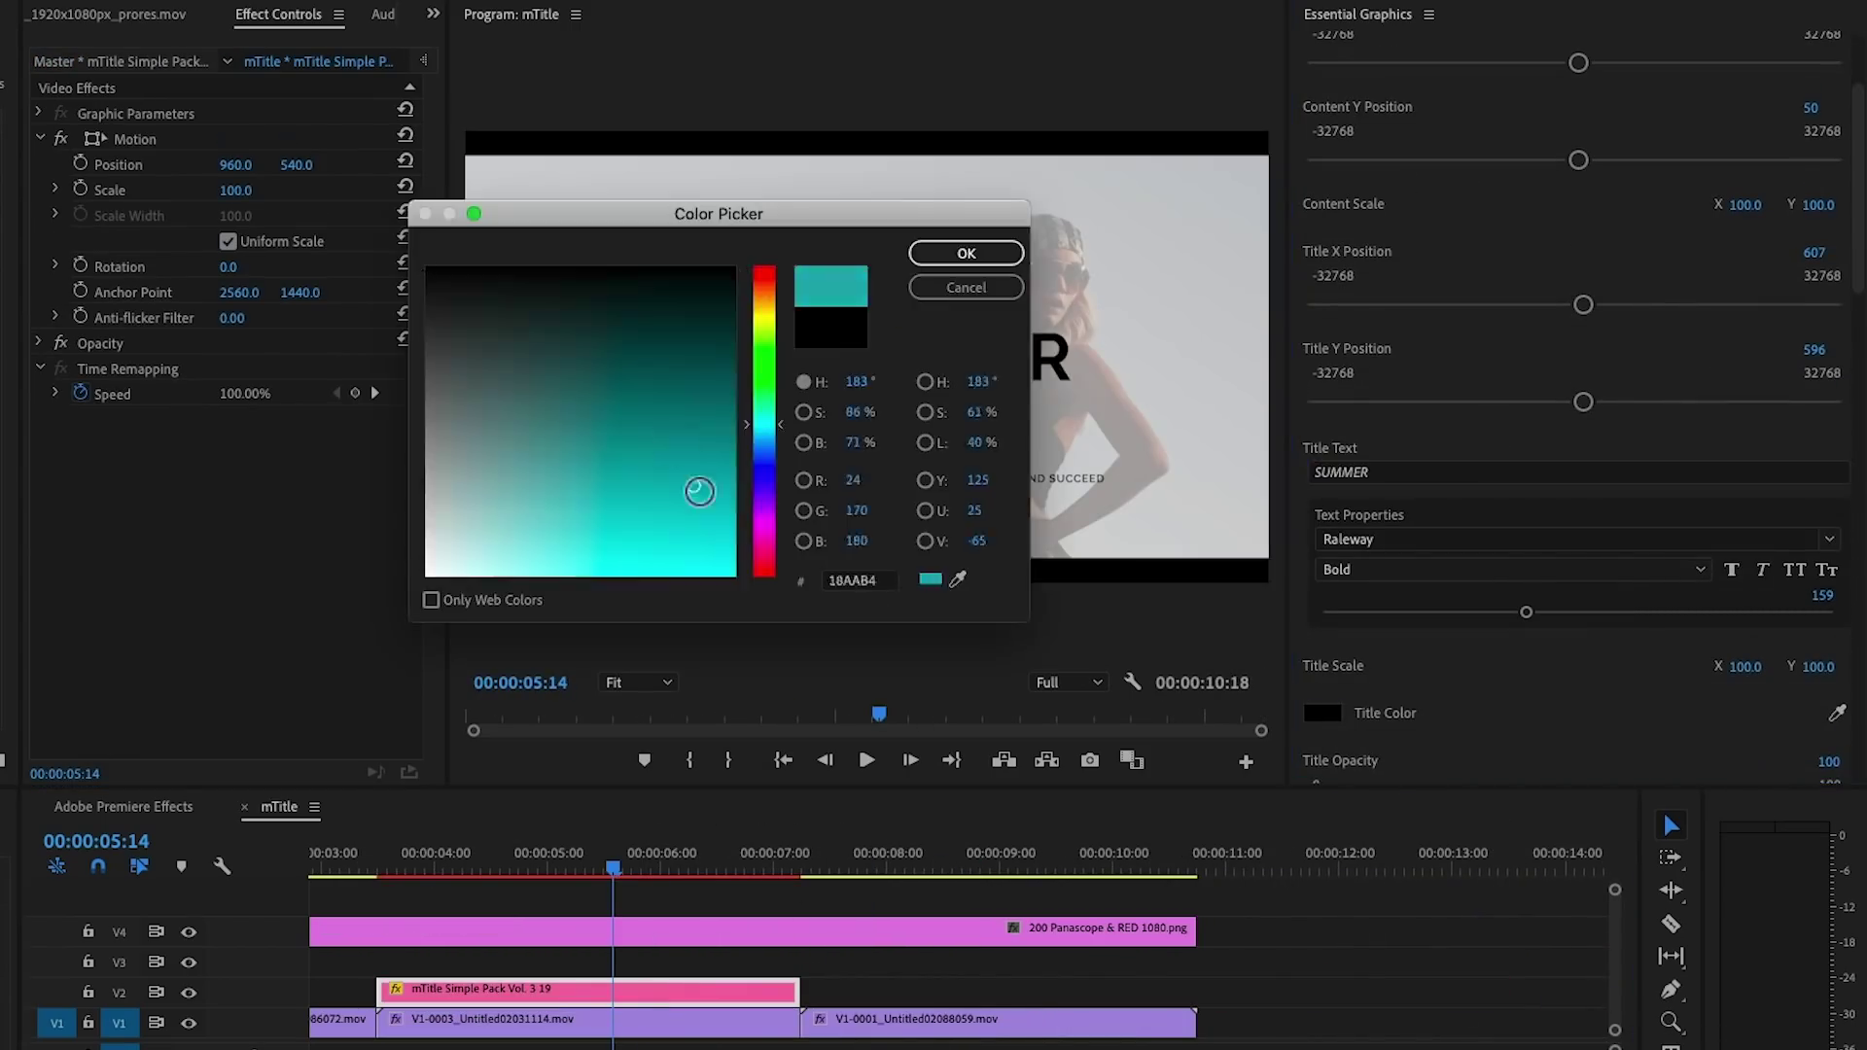
key(Return)
scroll(1491, 612, down, 6)
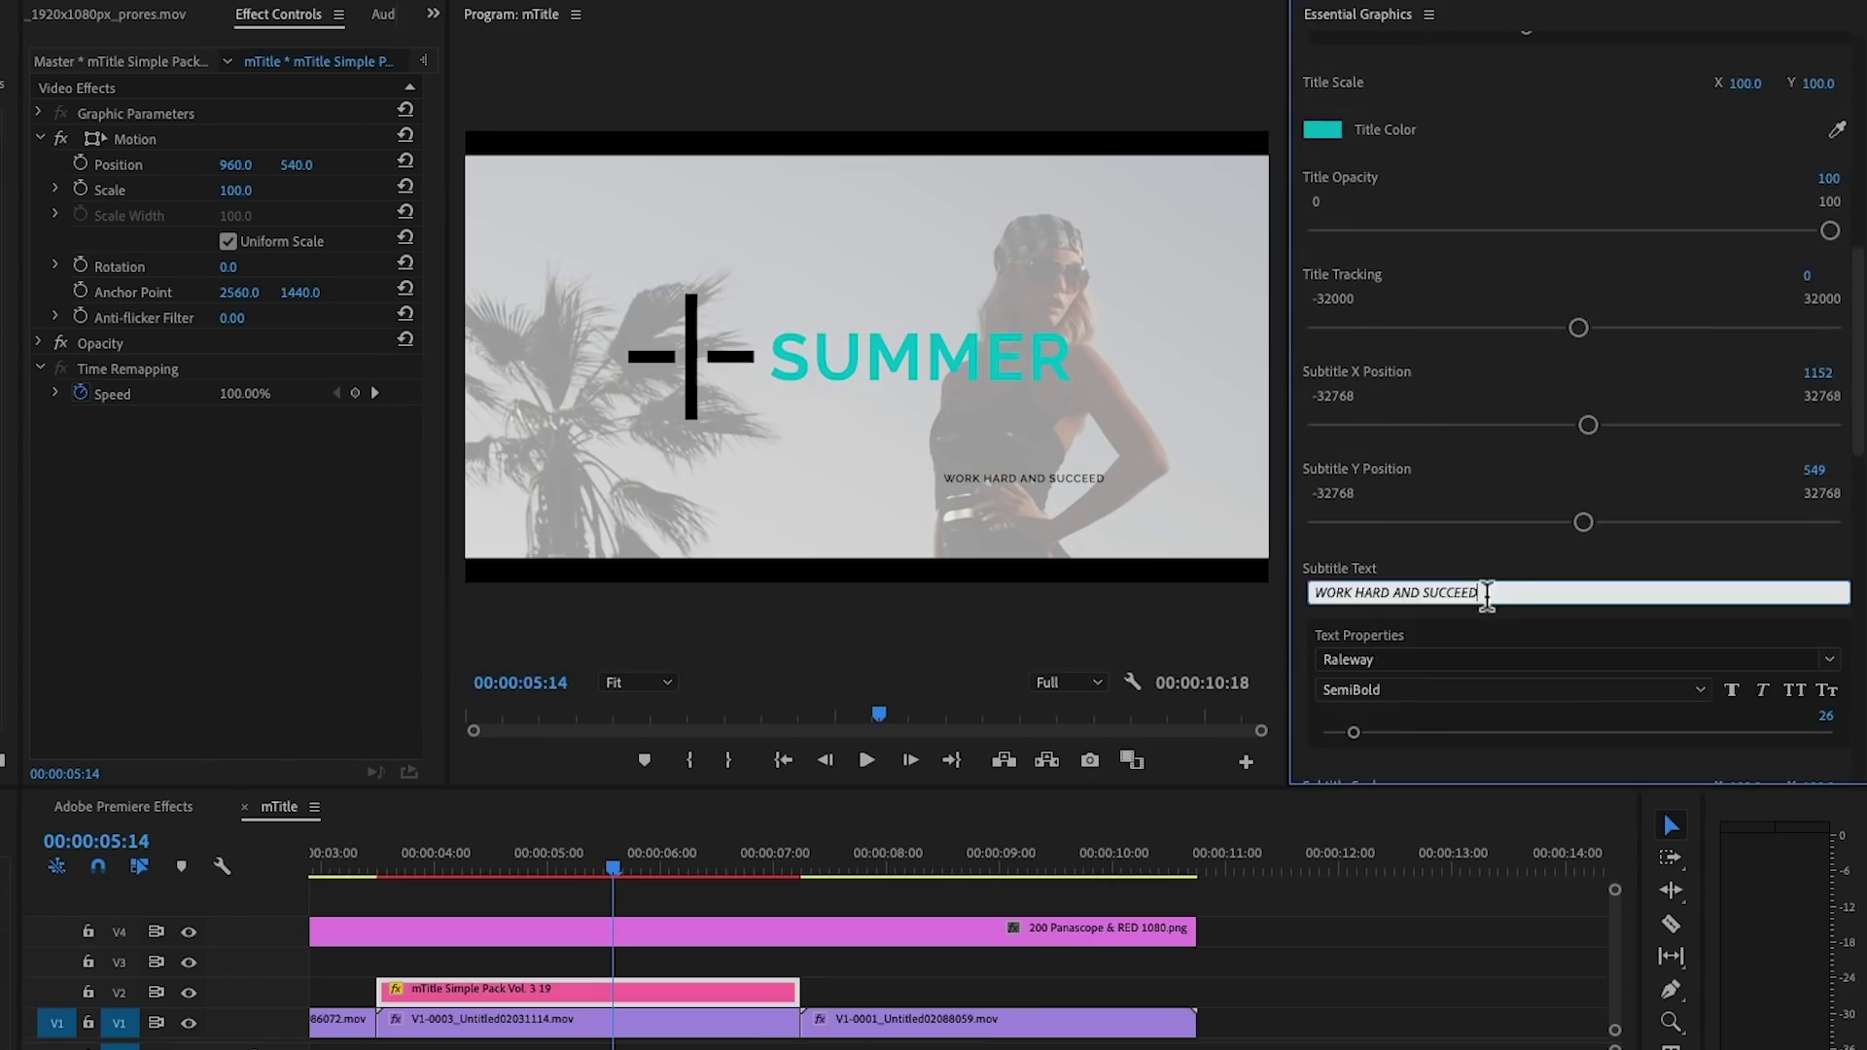
click(1422, 479)
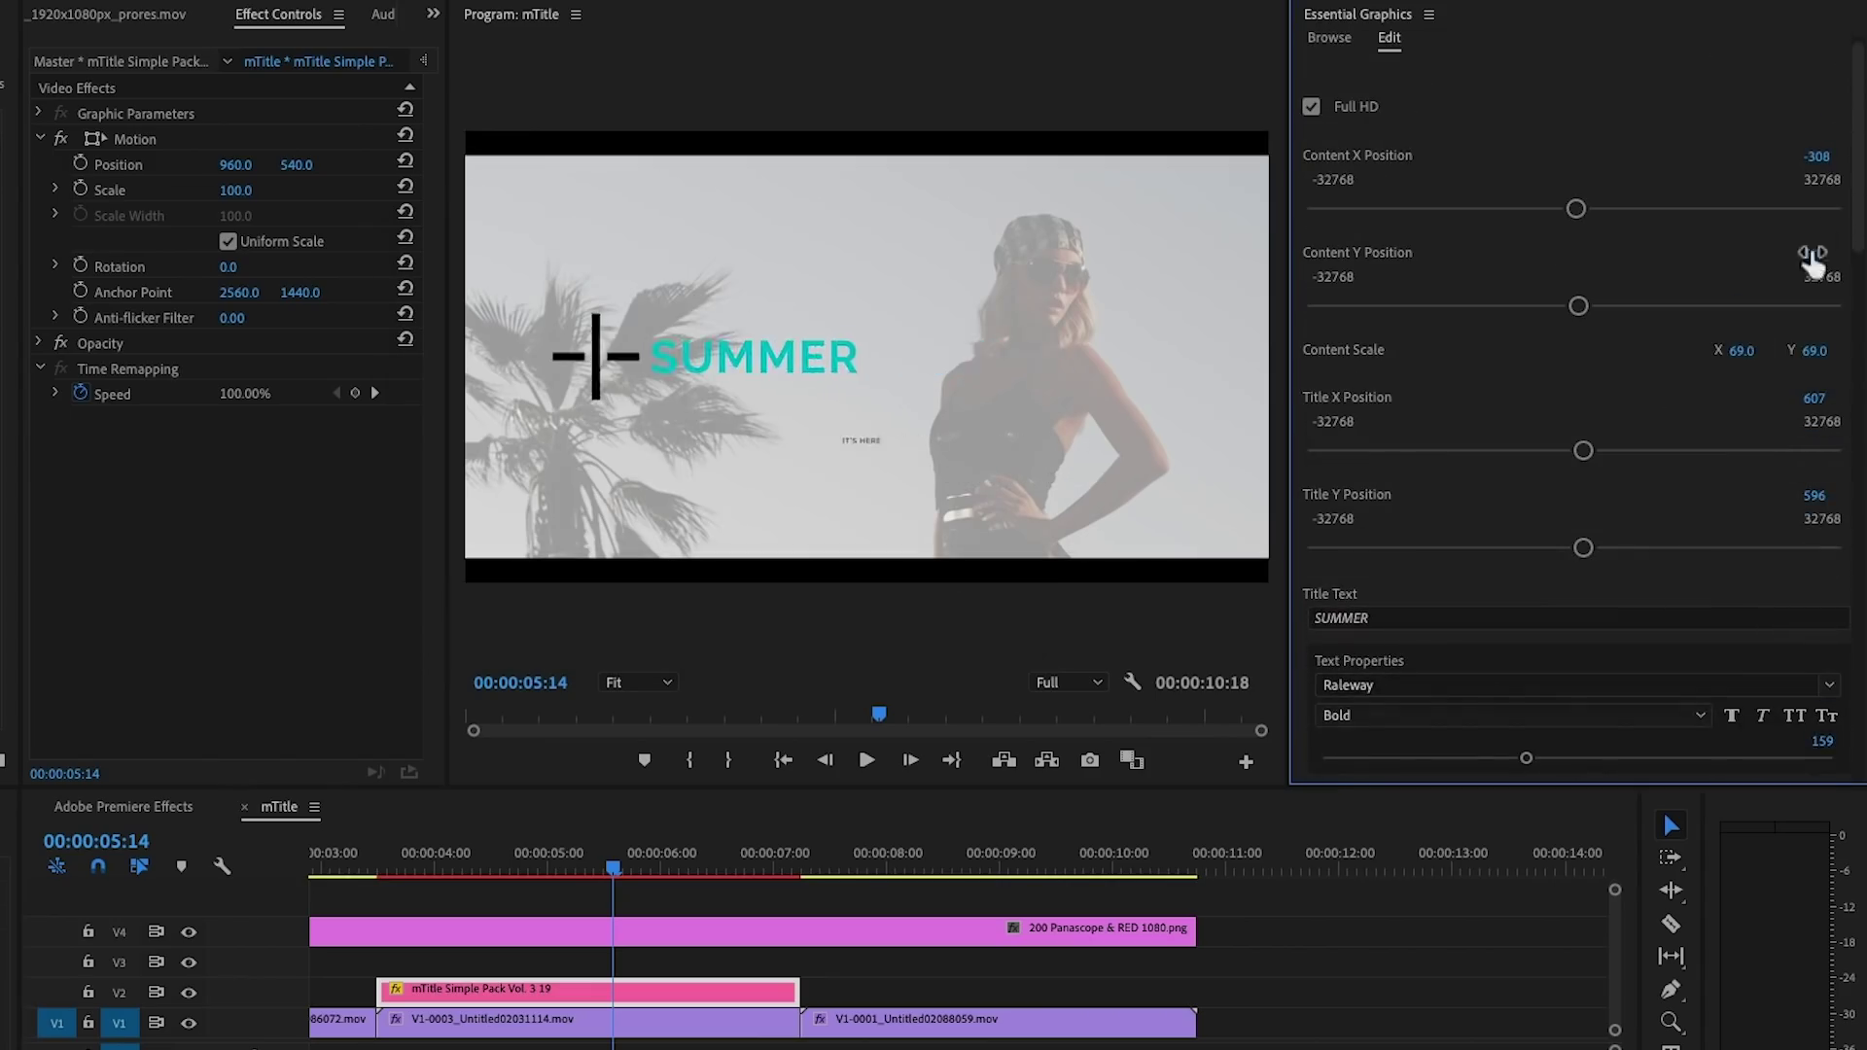
scroll(1476, 414, down, 10)
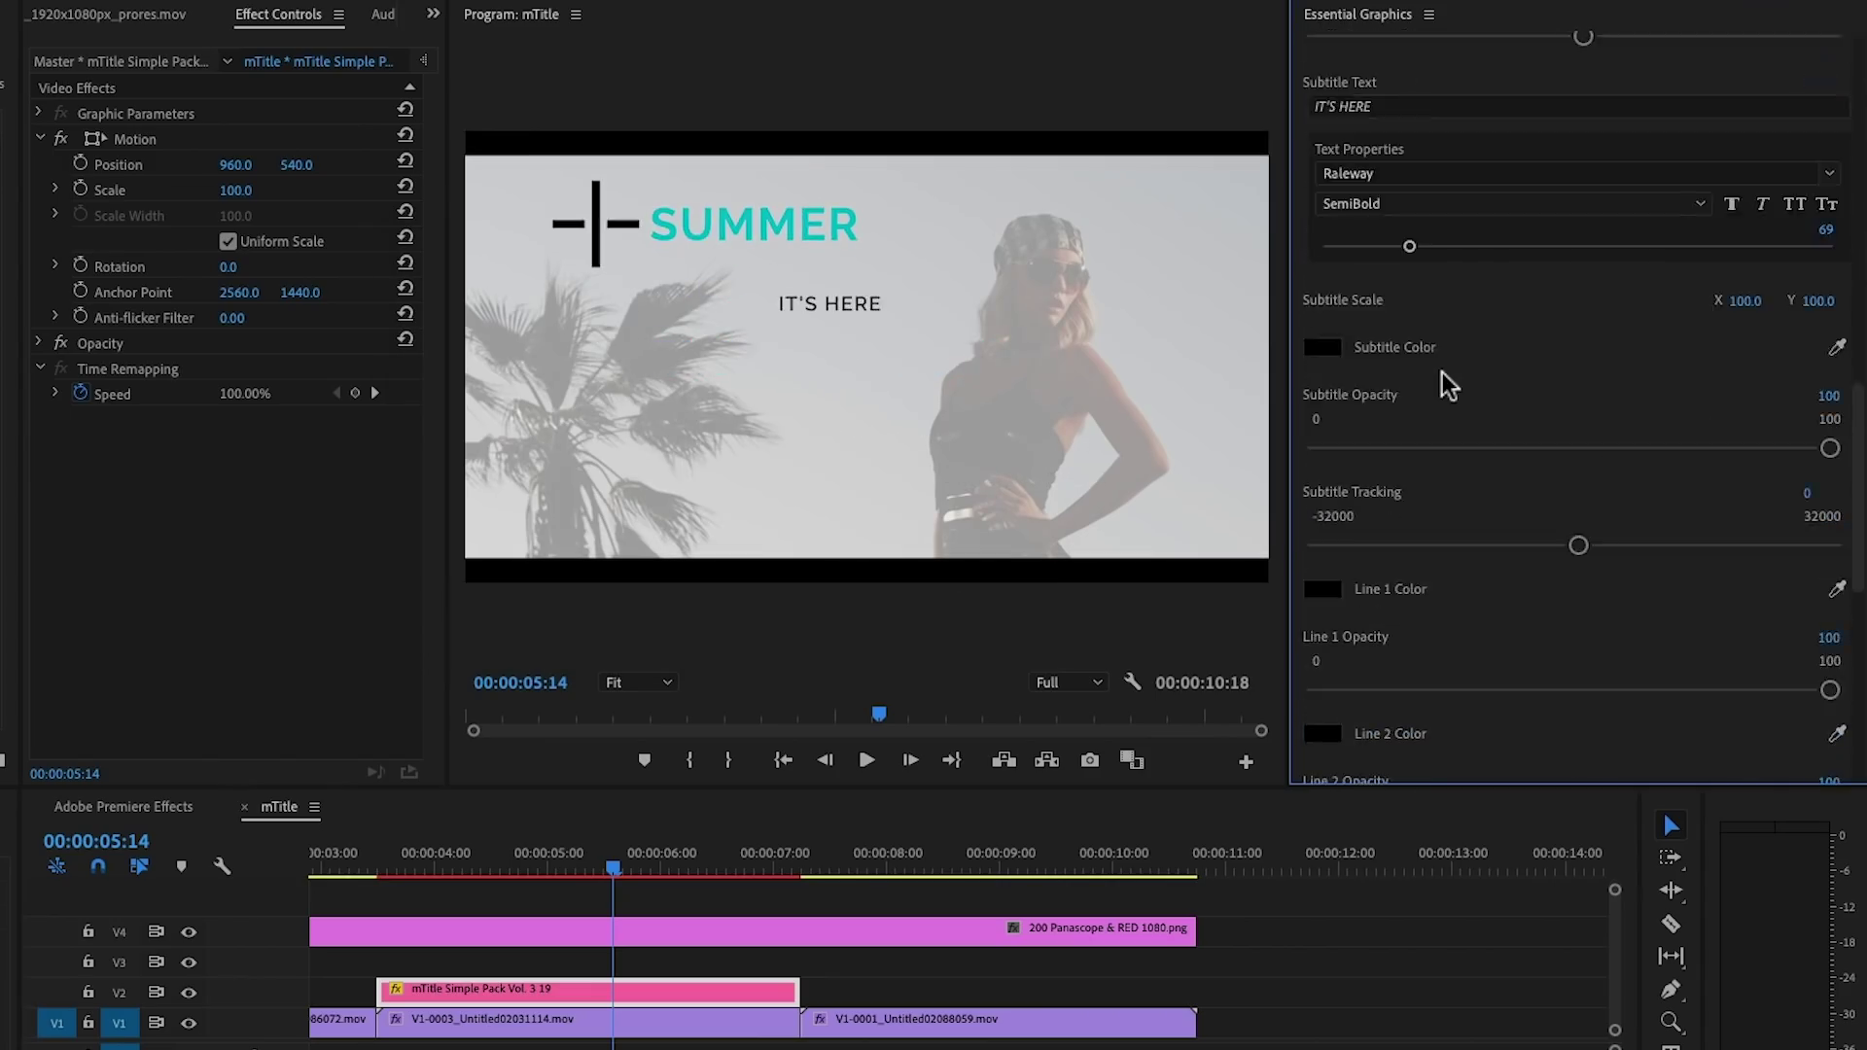
scroll(1443, 372, up, 3)
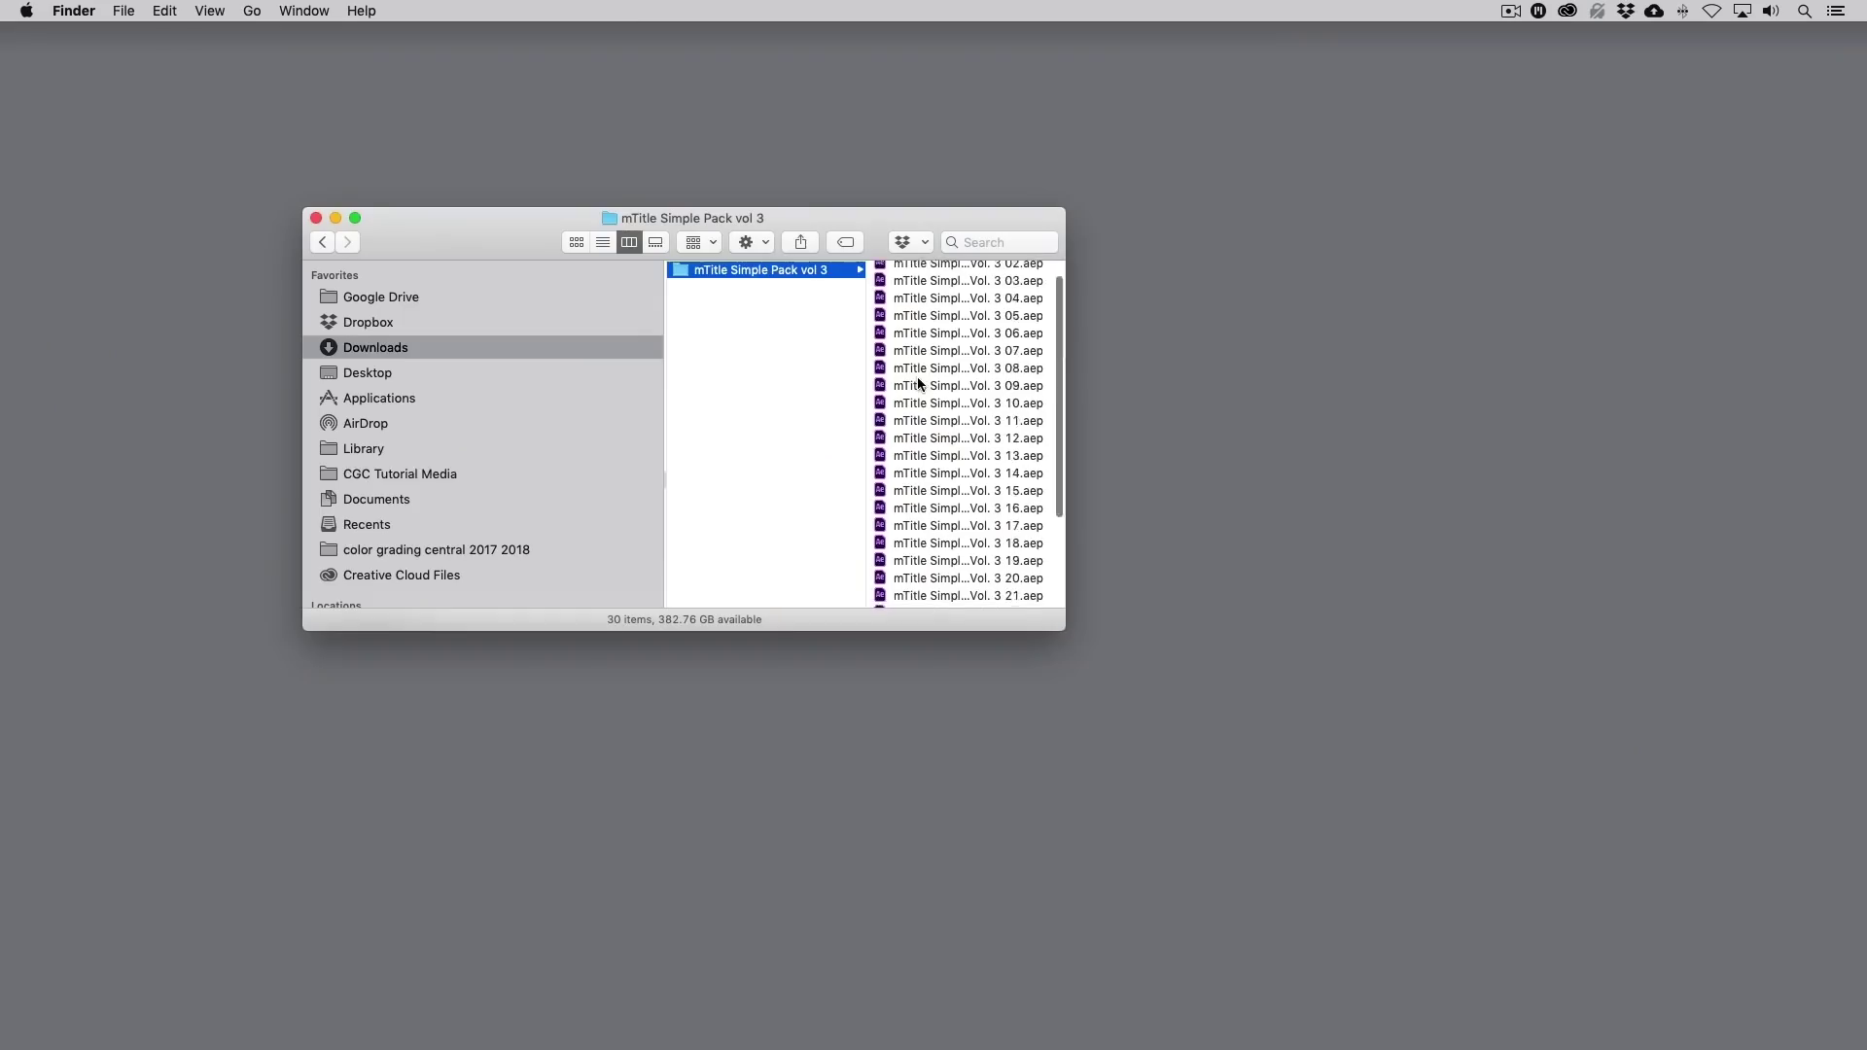
Step: Open mTitle Simple Pack Vol. 3 03.aep in After Effects and expand the layers' Transform properties
click(922, 307)
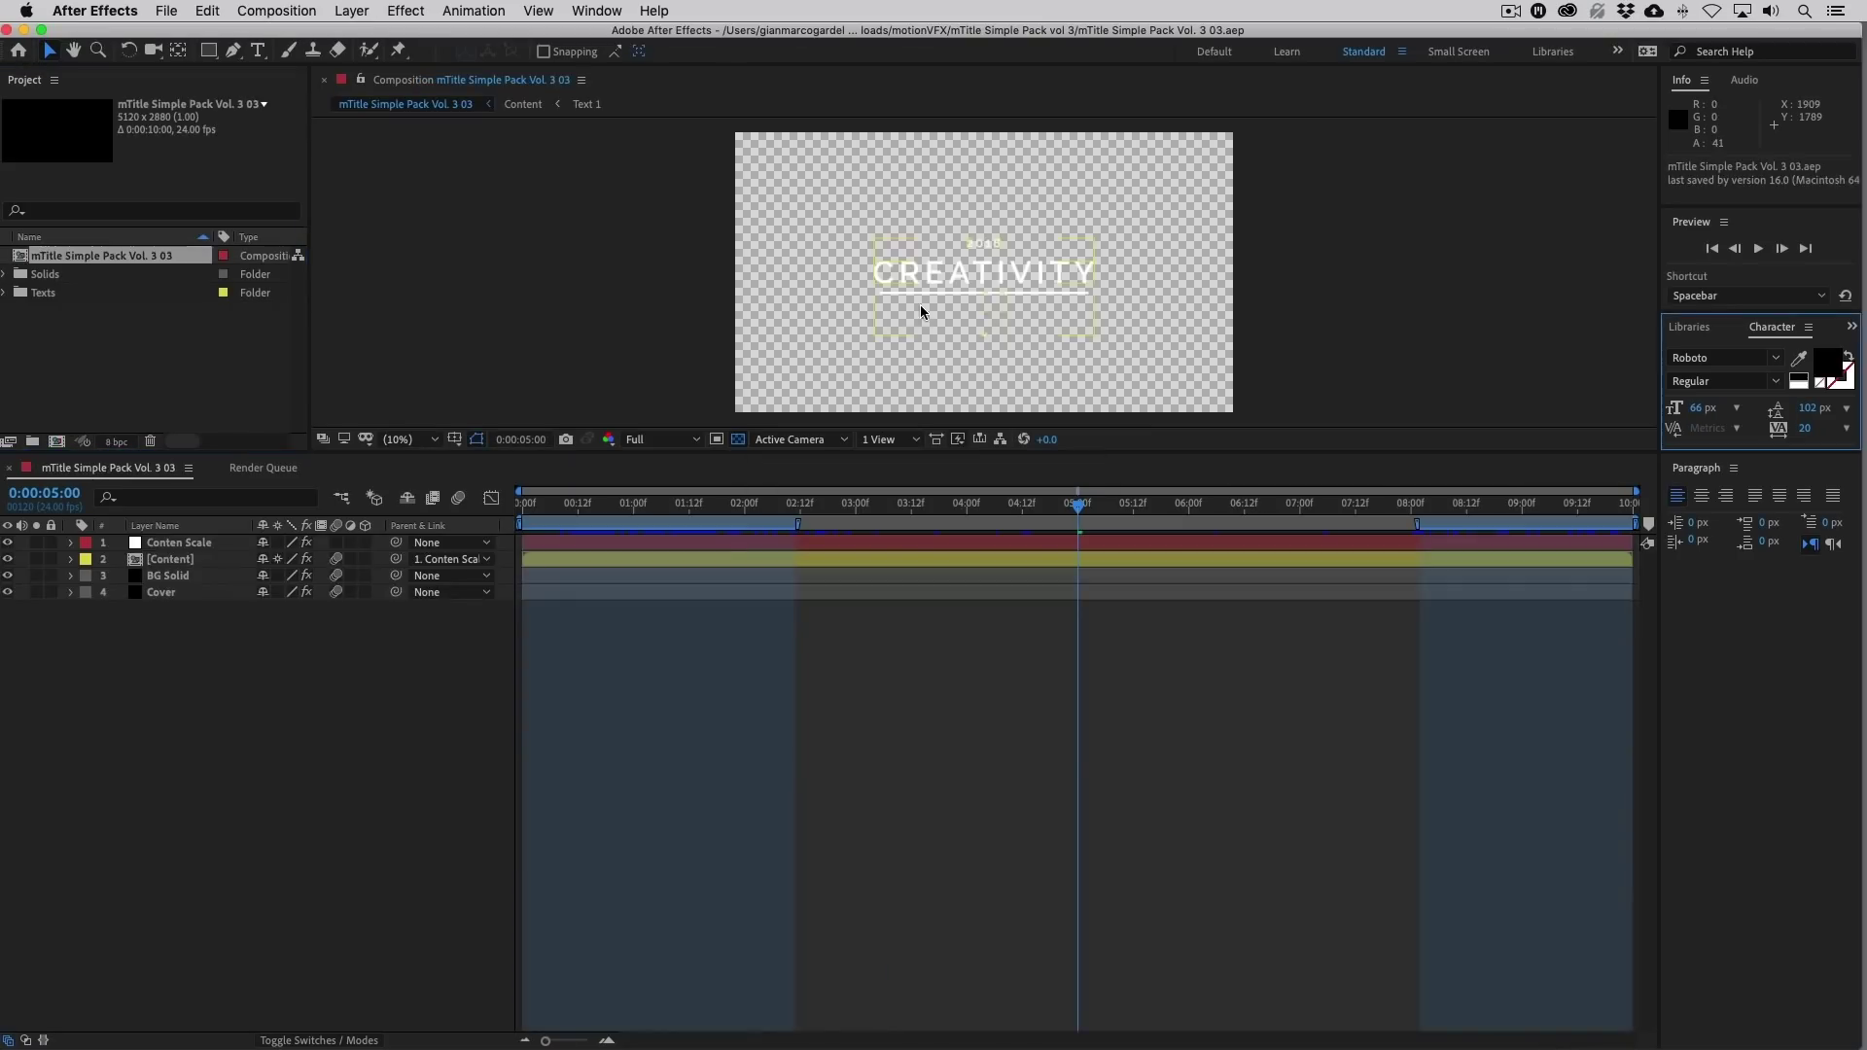
double_click(921, 304)
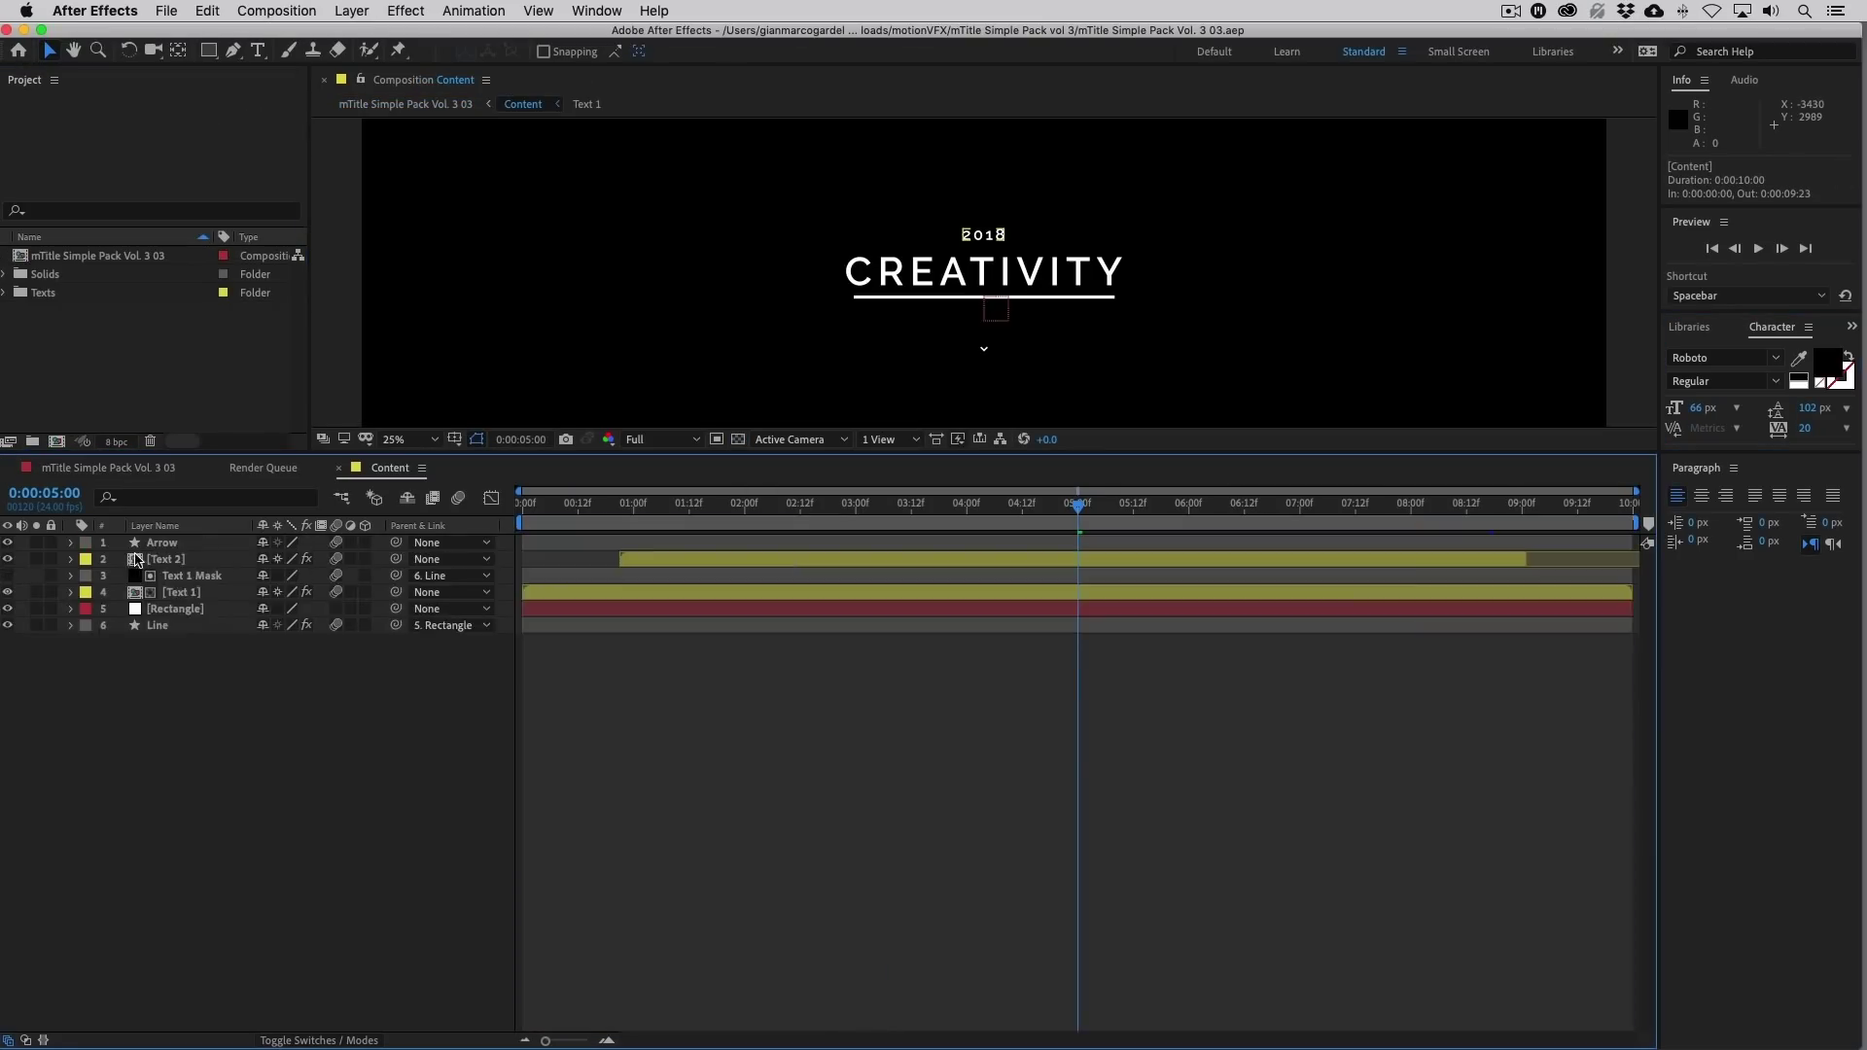
click(88, 725)
click(70, 840)
Step: Reveal the Line layer's Trim Paths and select the Arrow and Line Position keyframes
click(88, 857)
click(70, 1005)
scroll(104, 1006, down, 3)
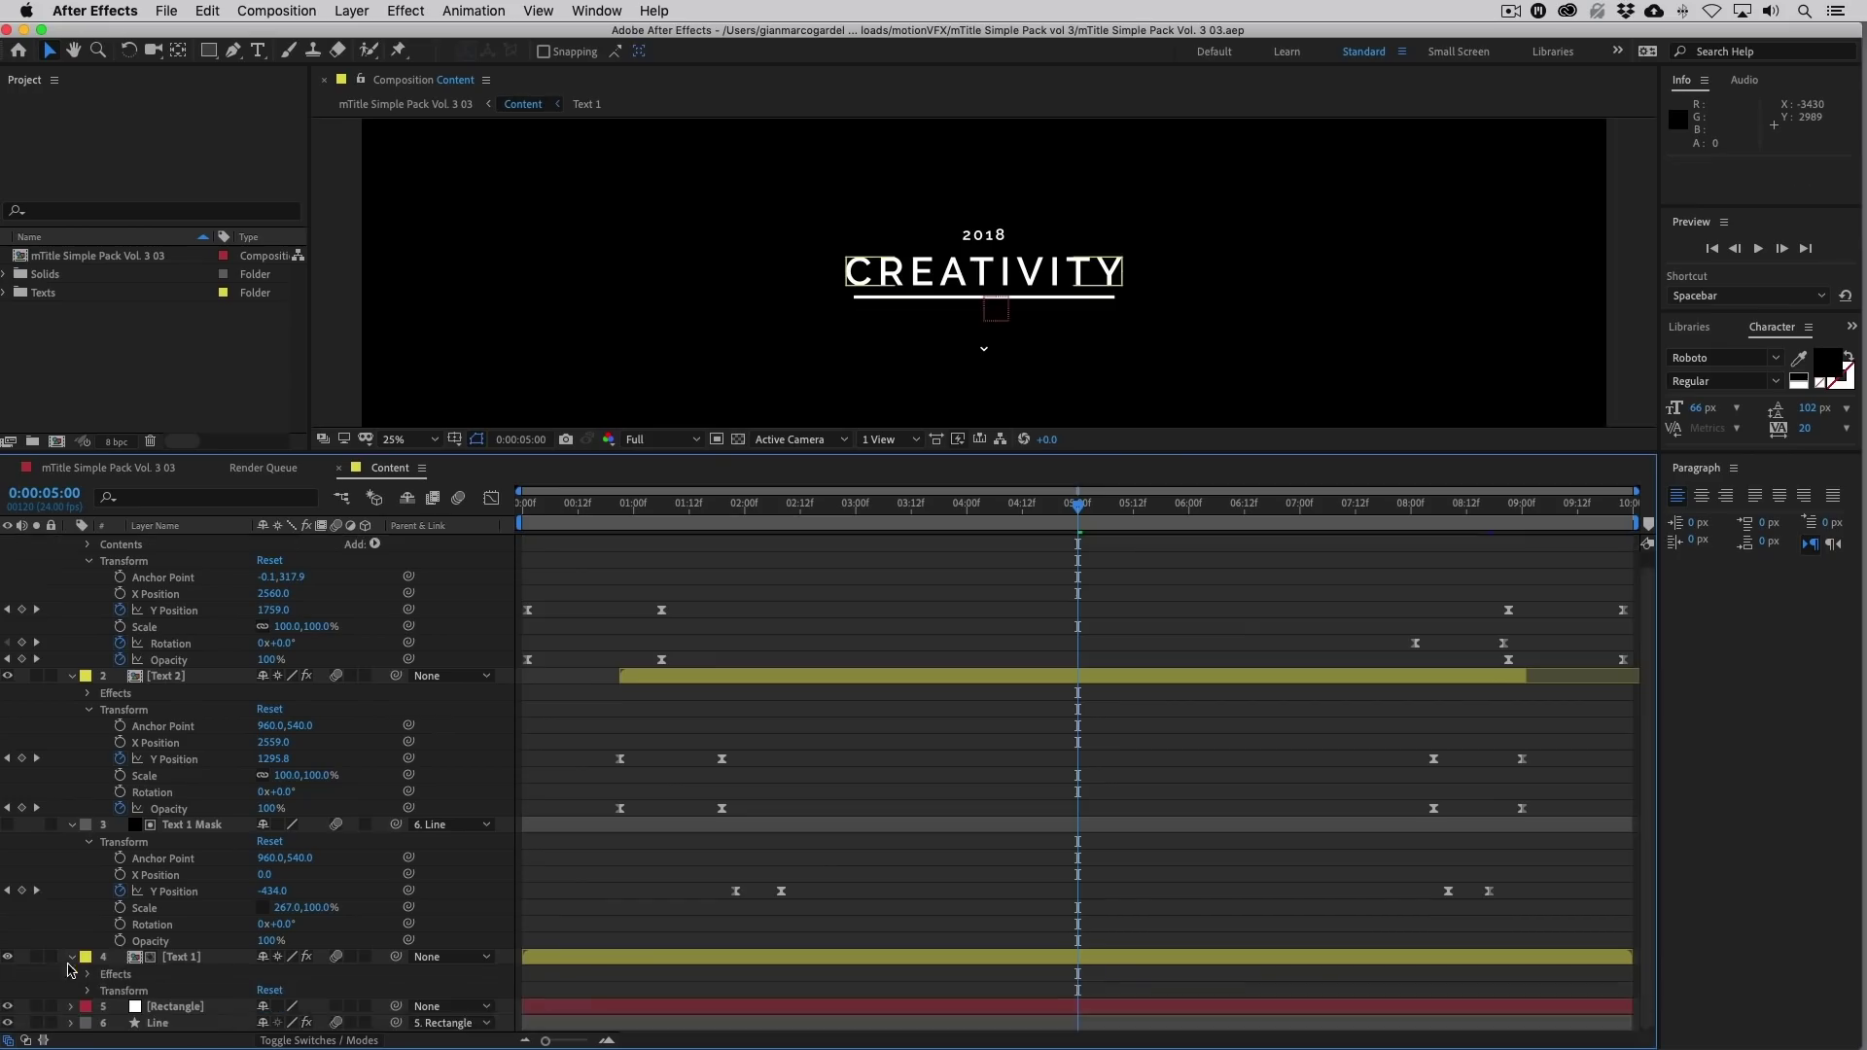
scroll(104, 1006, up, 3)
drag(541, 615, 560, 680)
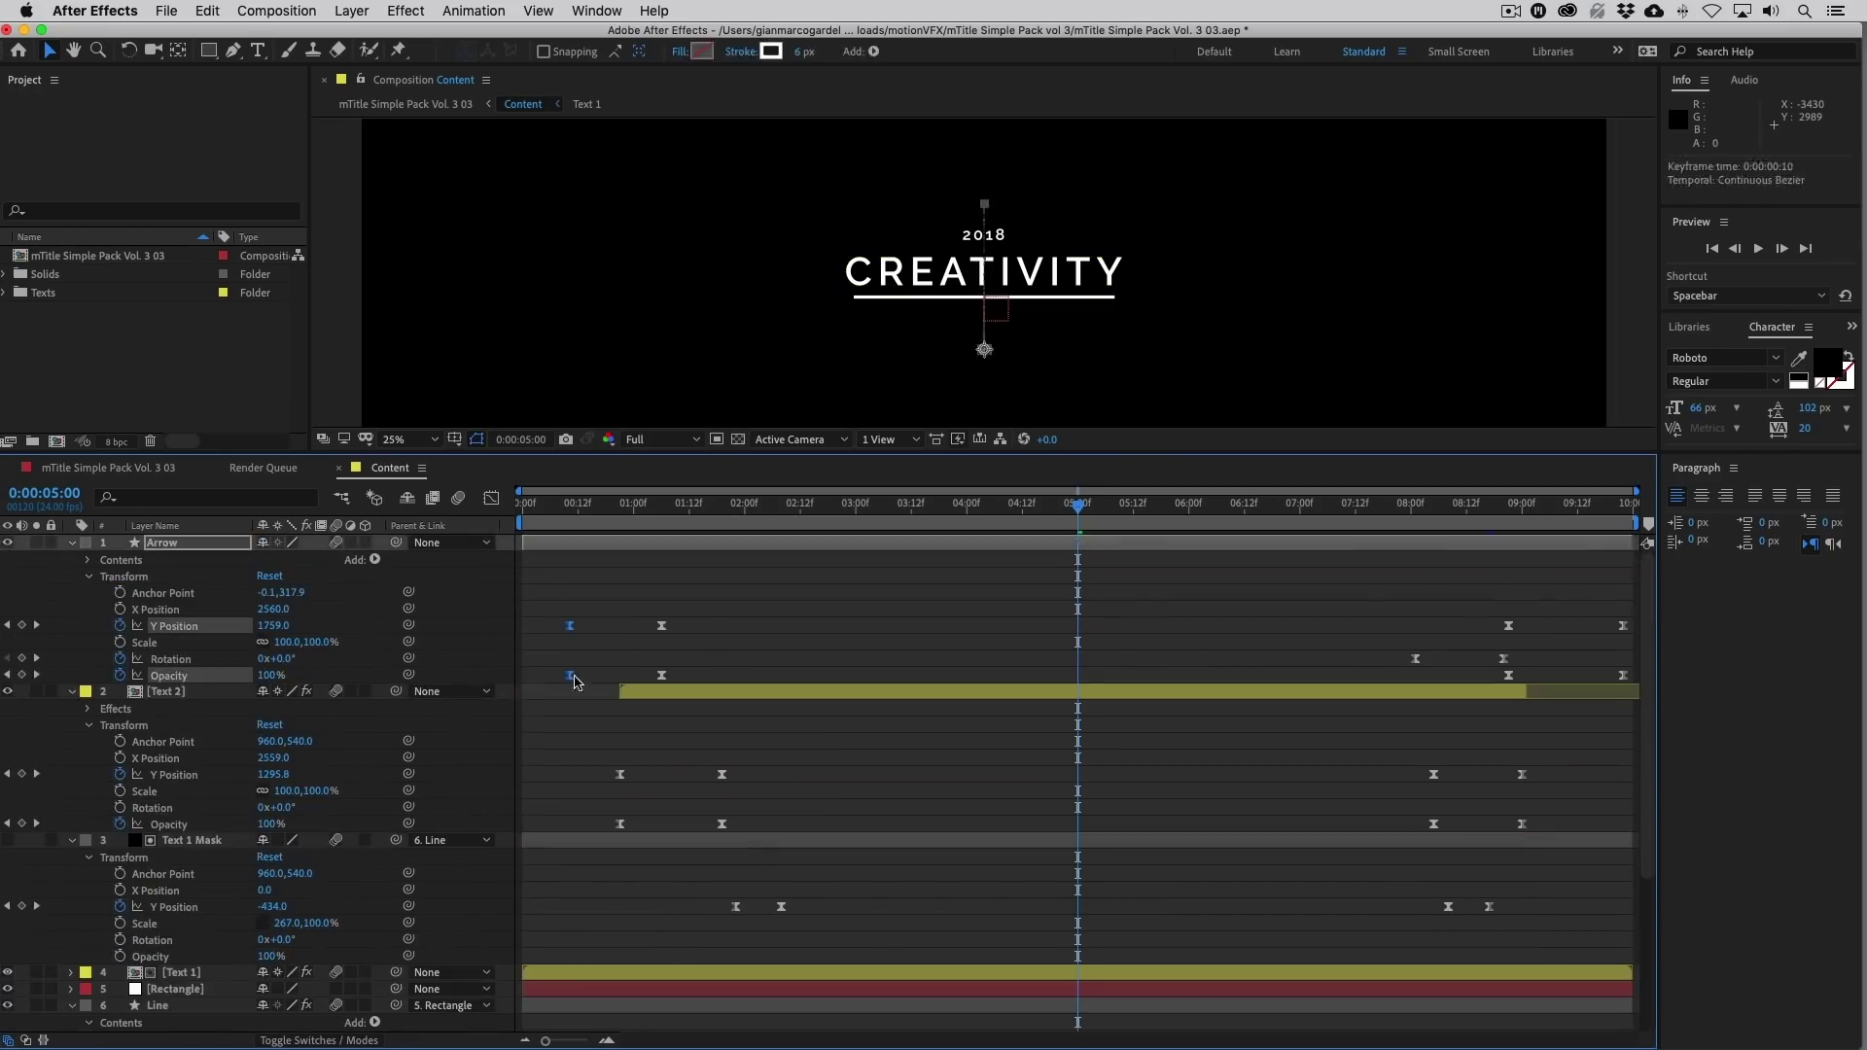
scroll(750, 890, down, 5)
click(691, 973)
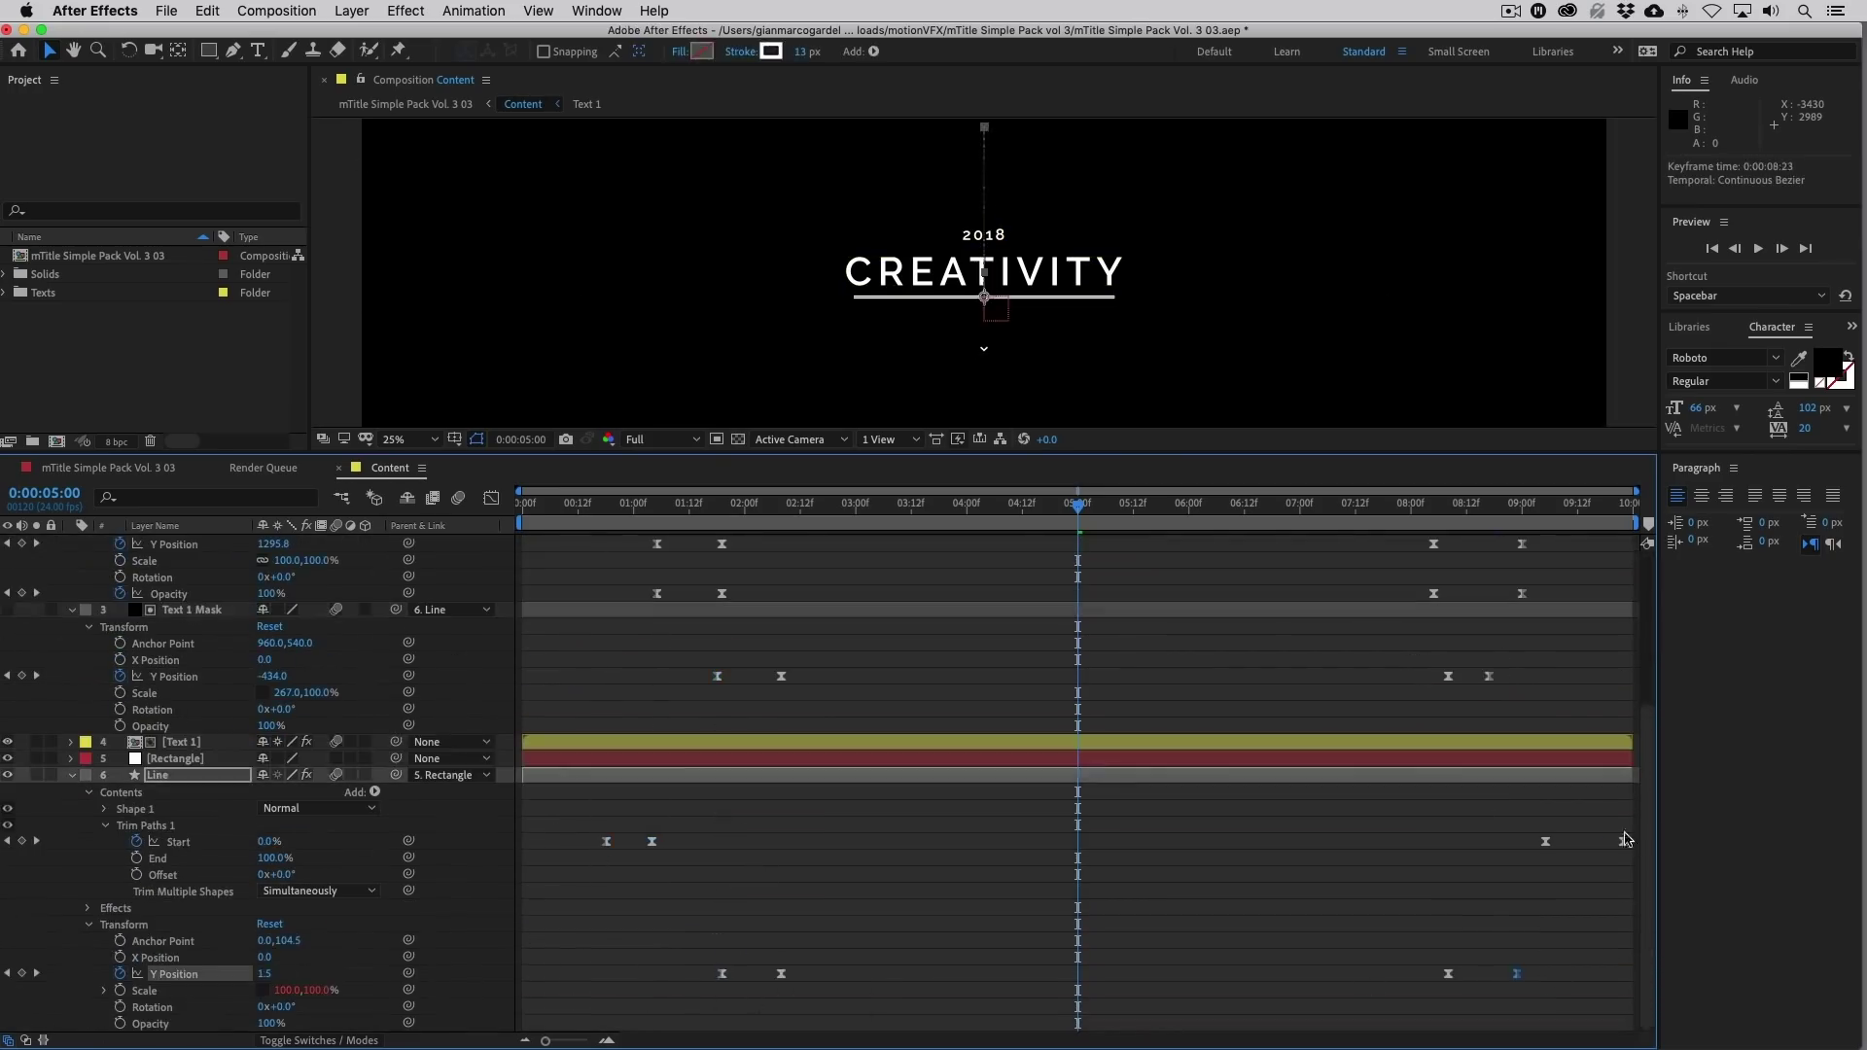
scroll(1458, 622, up, 5)
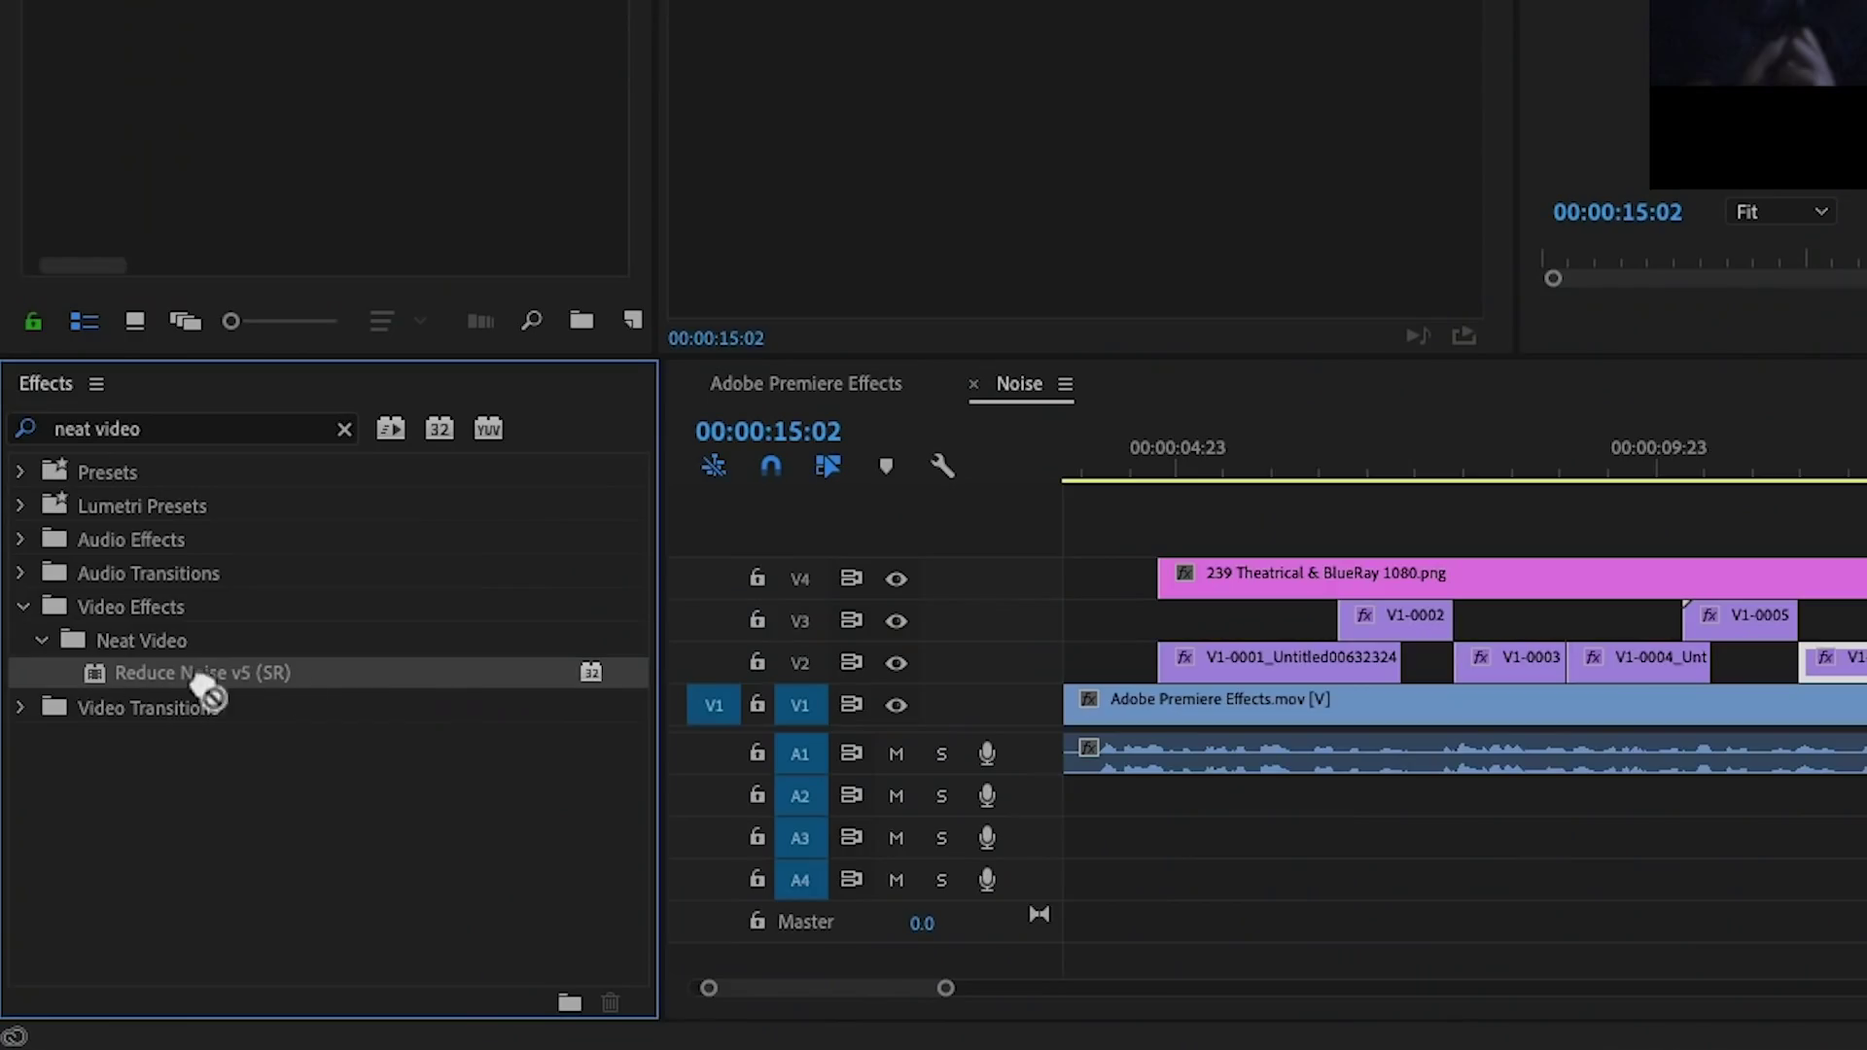
Step: Apply Reduce Noise v5 (SR) above Lumetri Color, auto-profile the noise, and apply it
drag(208, 692, 1847, 663)
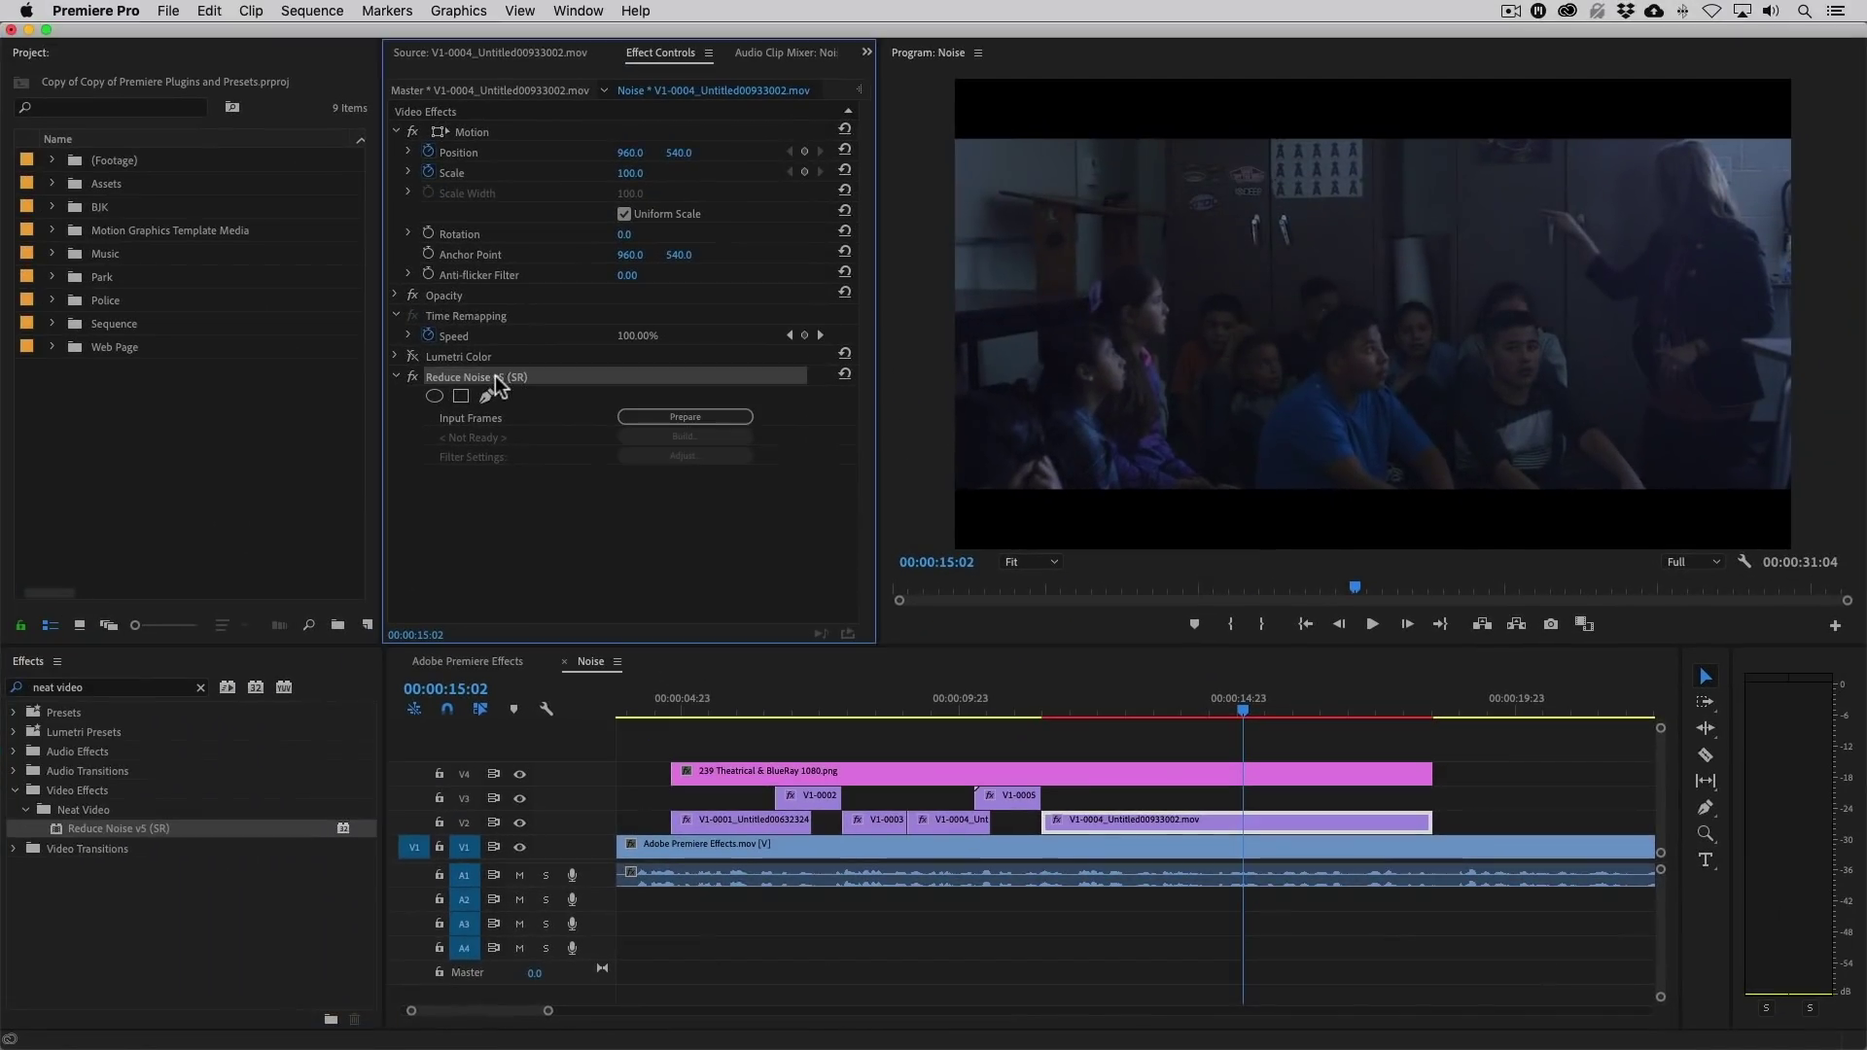
drag(323, 242, 309, 216)
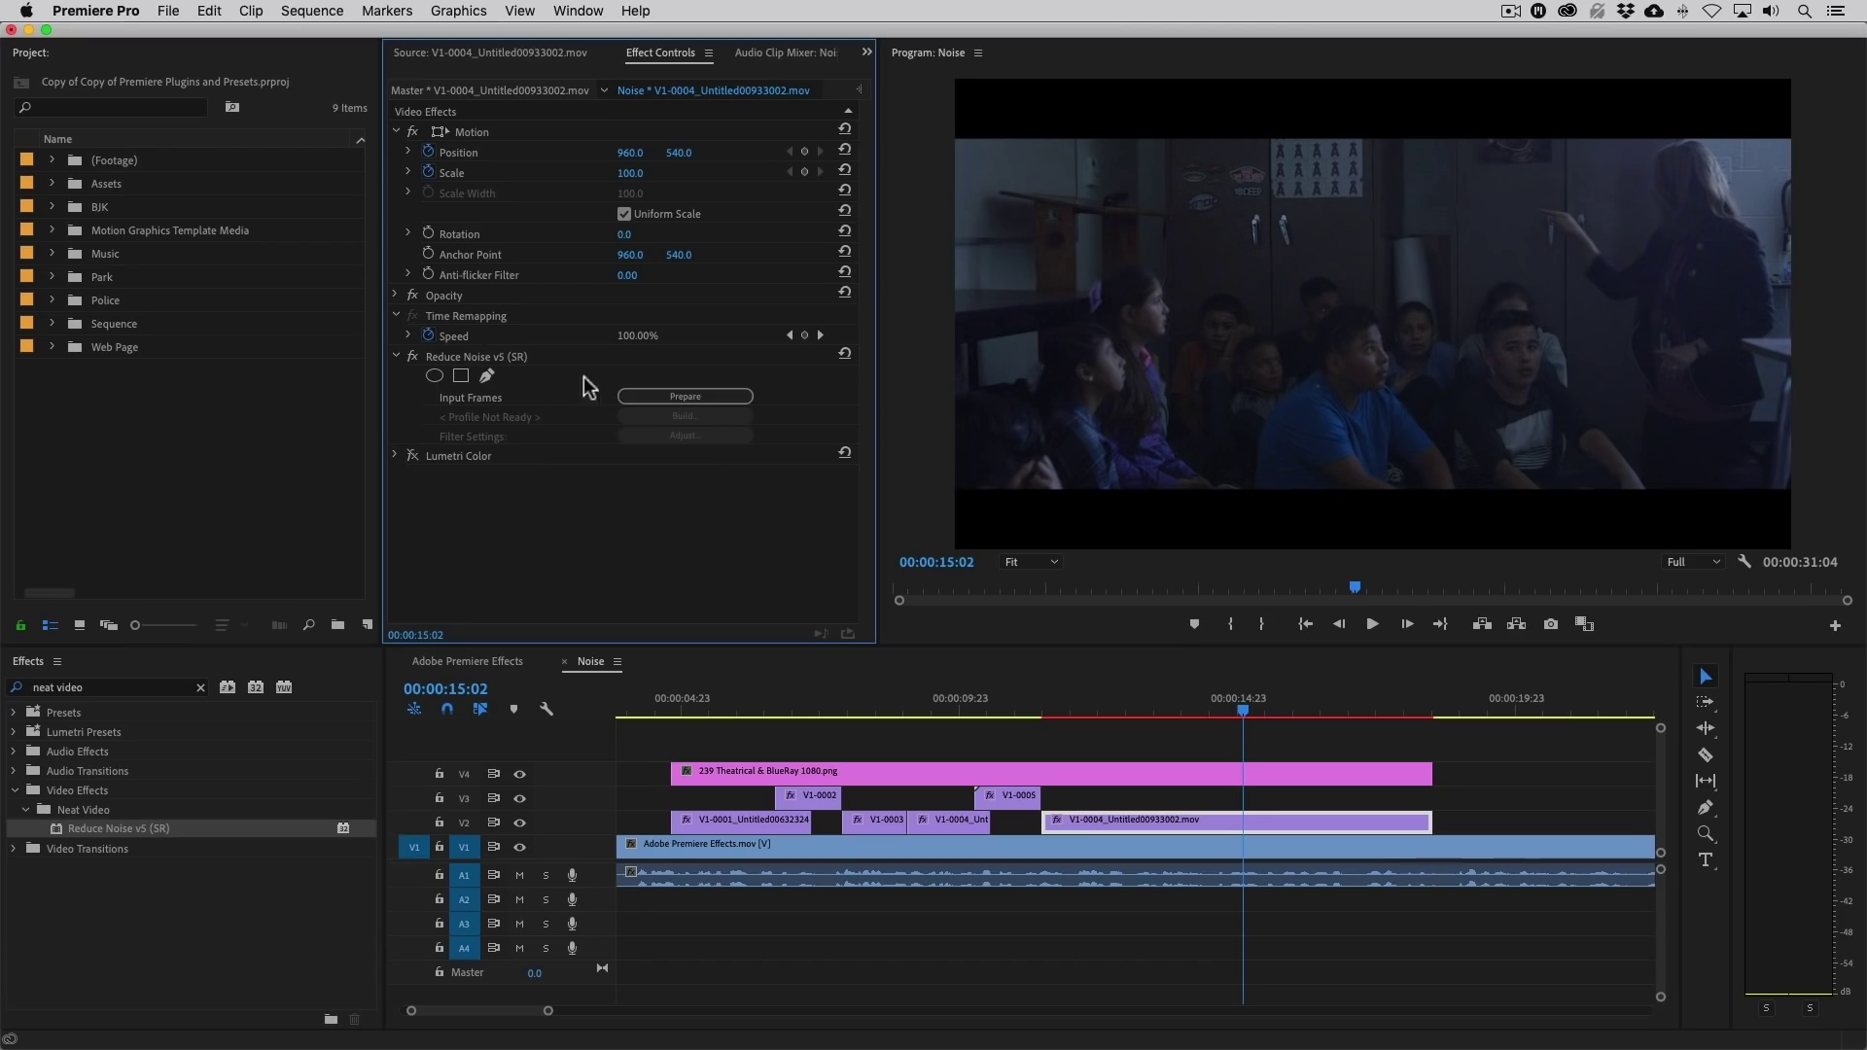
click(643, 411)
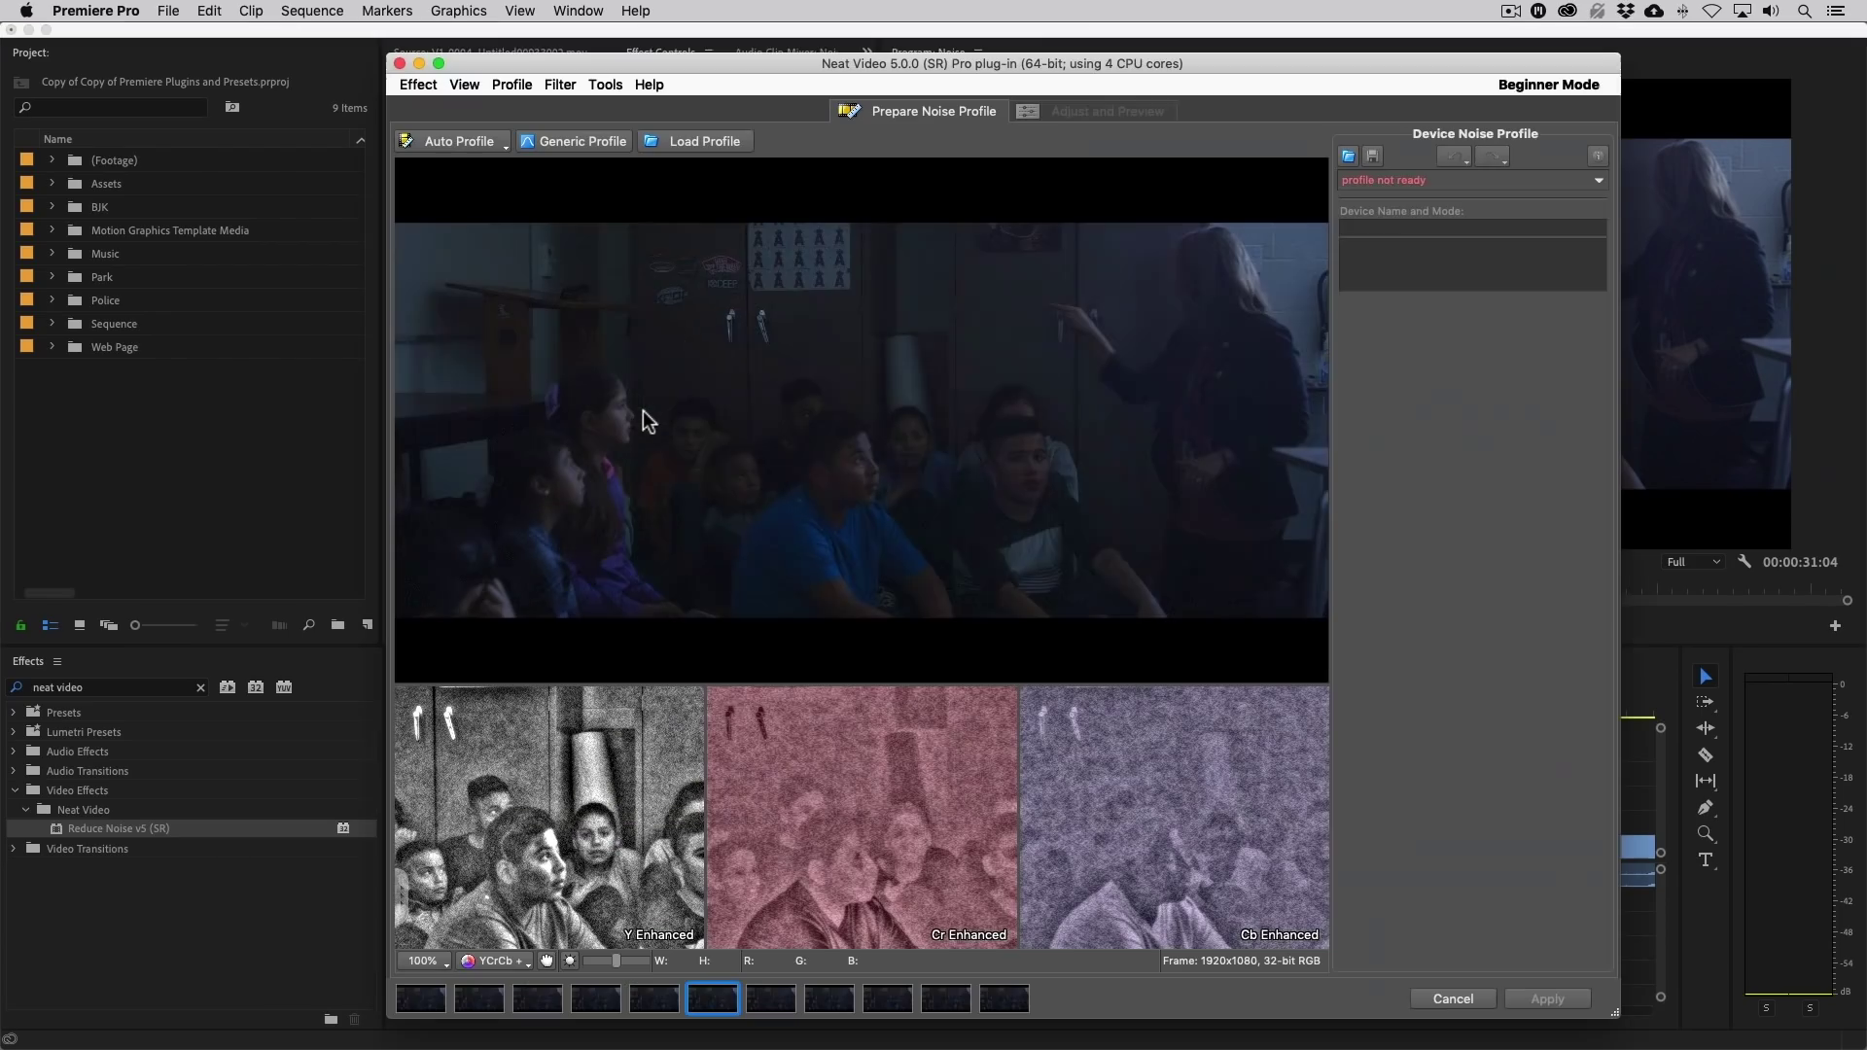
click(459, 144)
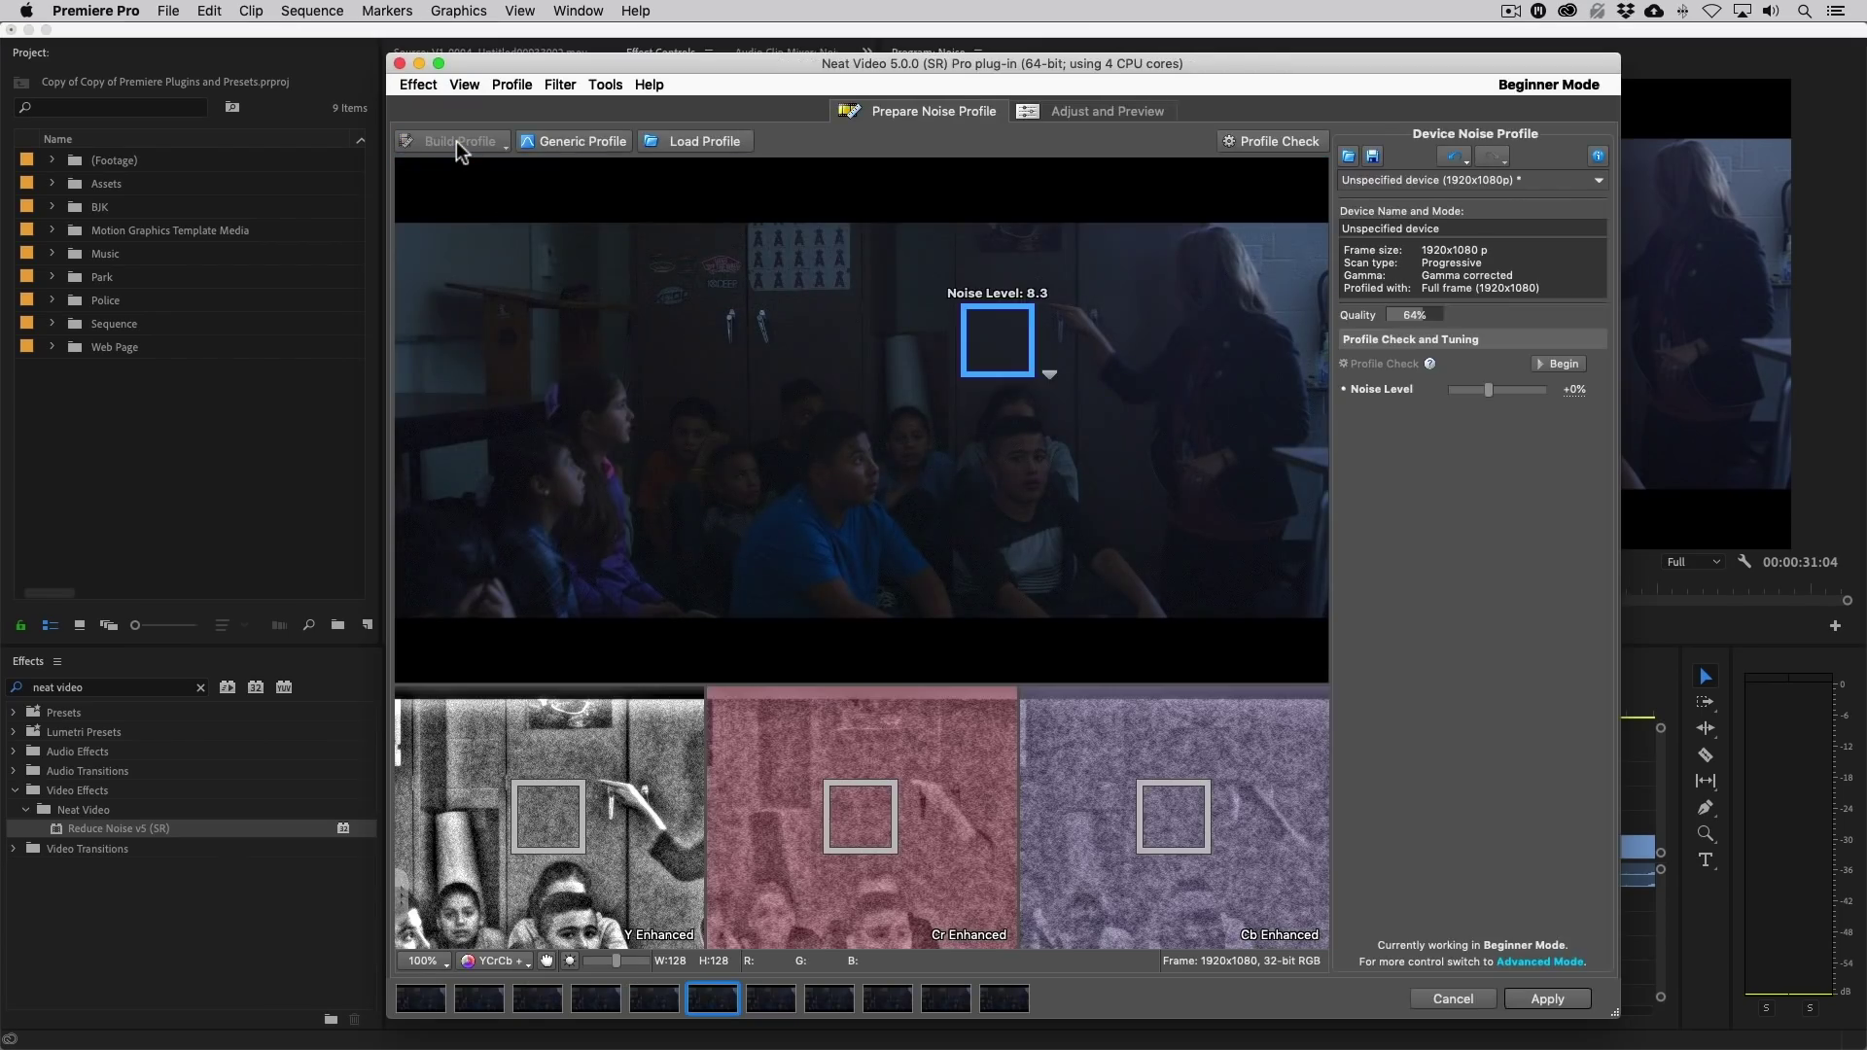
click(1534, 996)
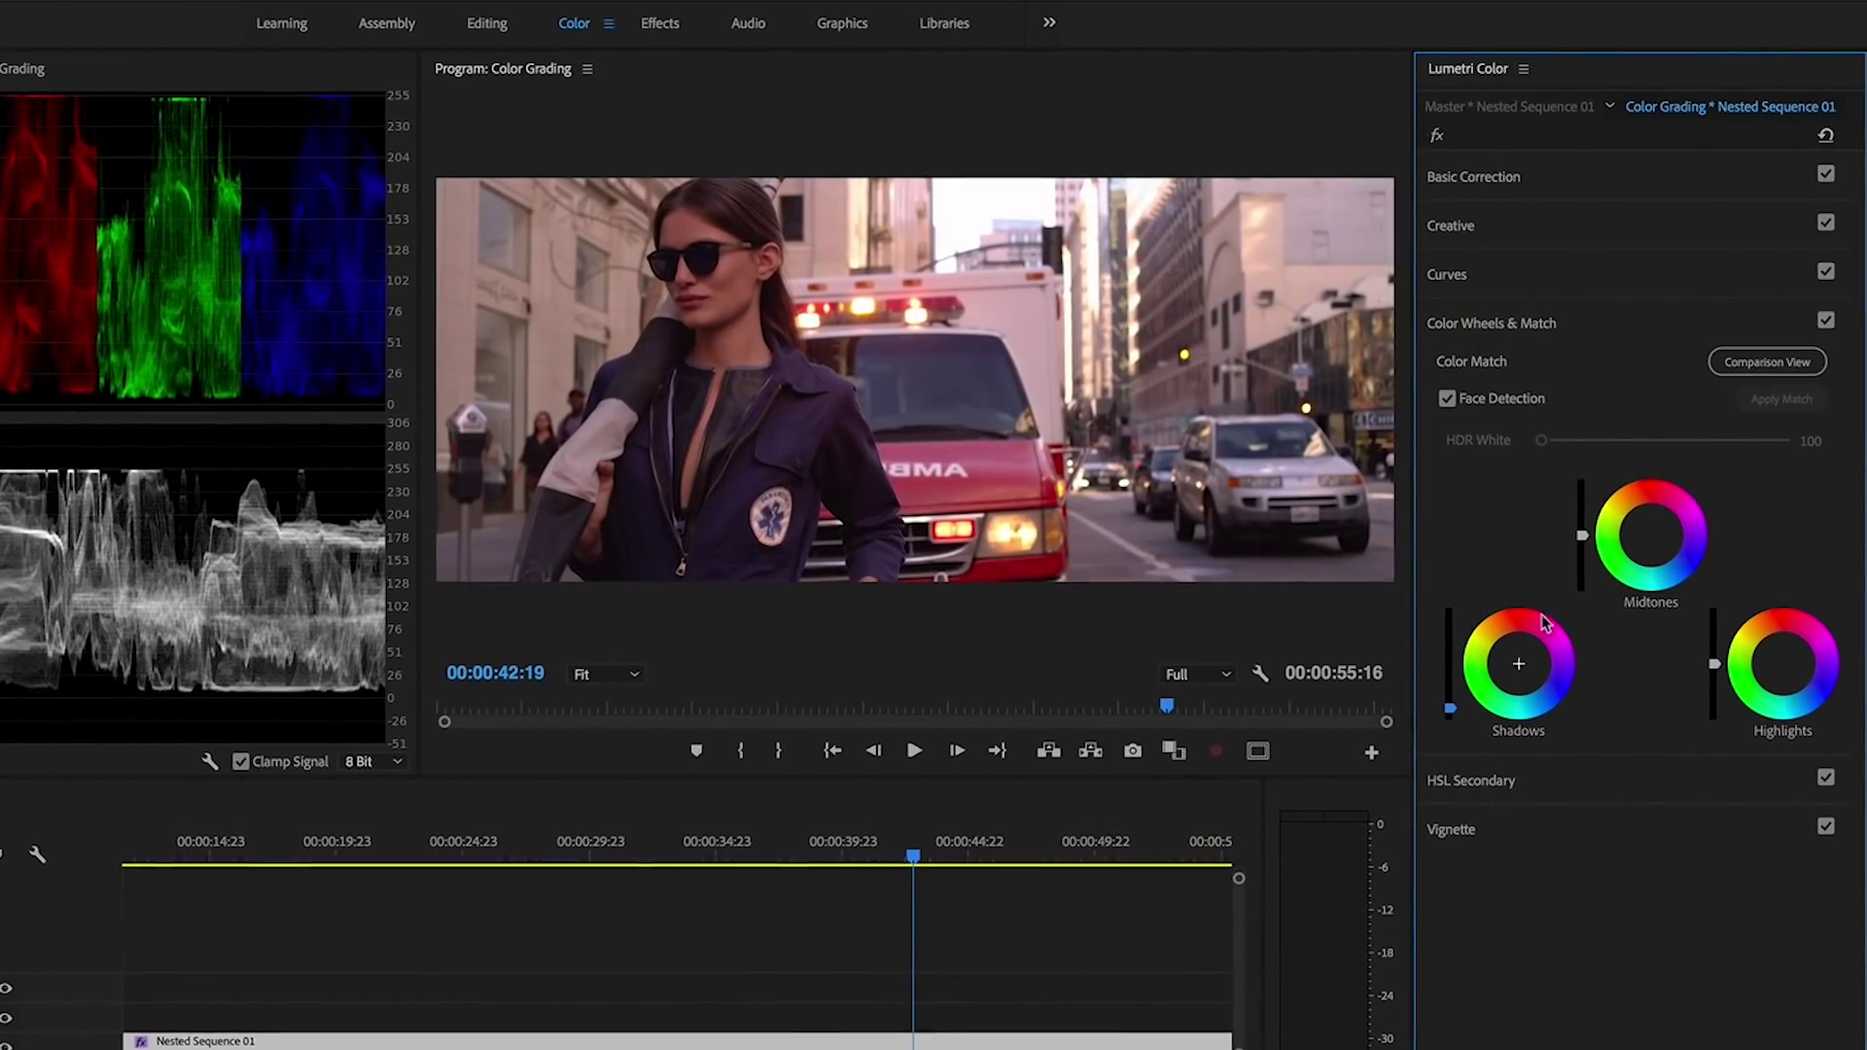
Step: Pull down the top point of the red channel curve
click(1459, 277)
click(1627, 398)
drag(1790, 421, 1794, 457)
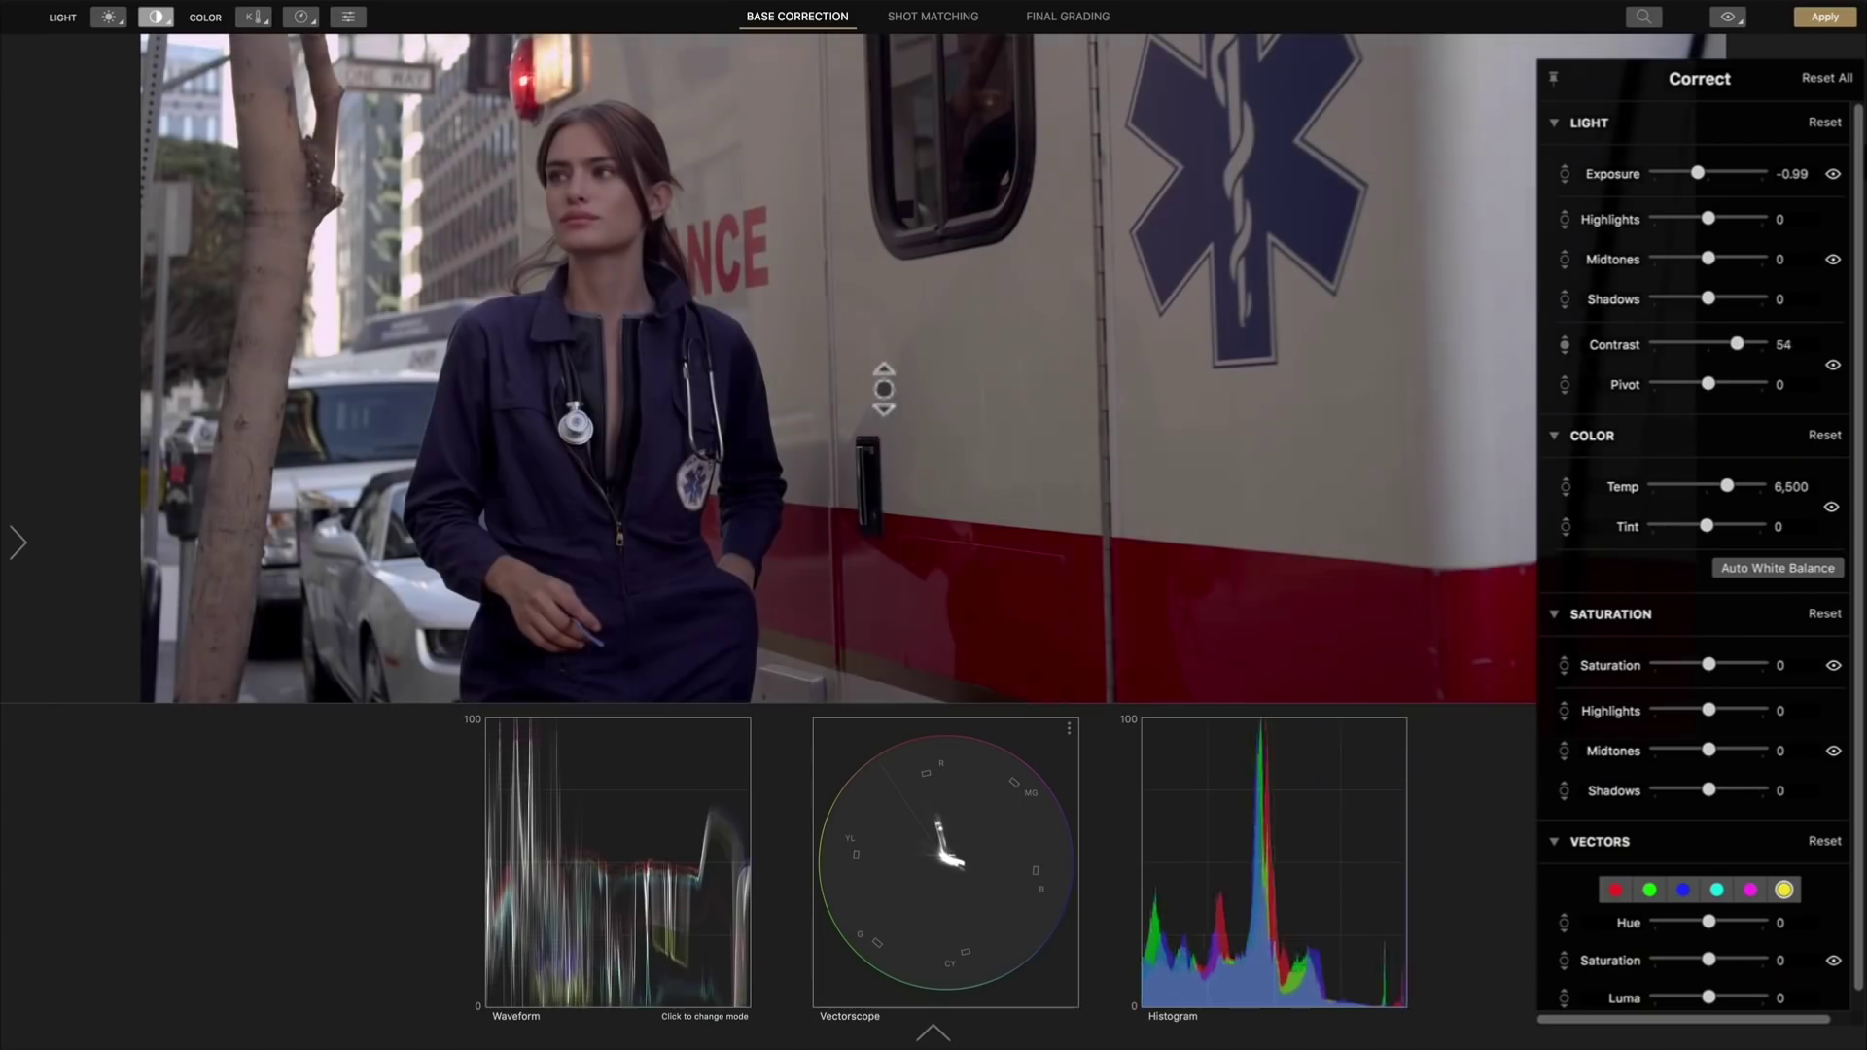
Step: Set Pivot to -29, Highlights/Midtones/Shadows to -23/14/17, and Saturation to 10
drag(880, 381, 881, 393)
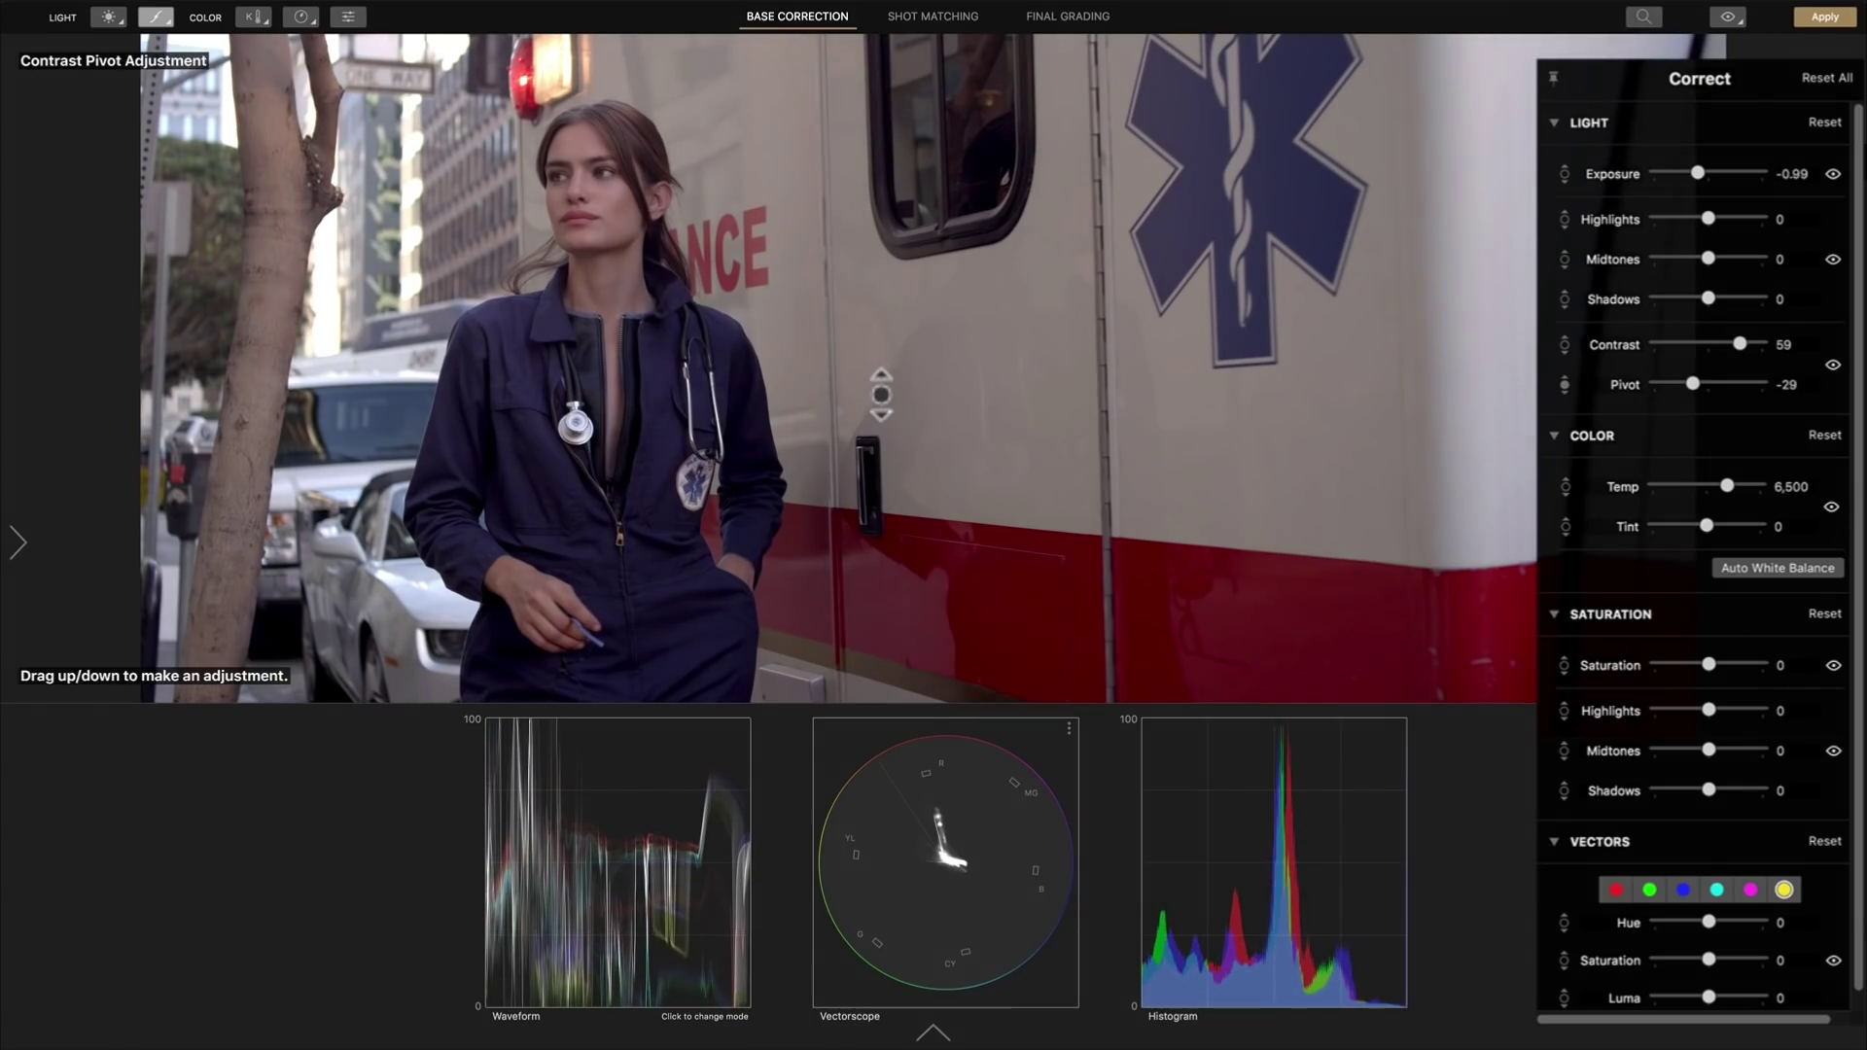
click(322, 262)
drag(609, 209, 610, 202)
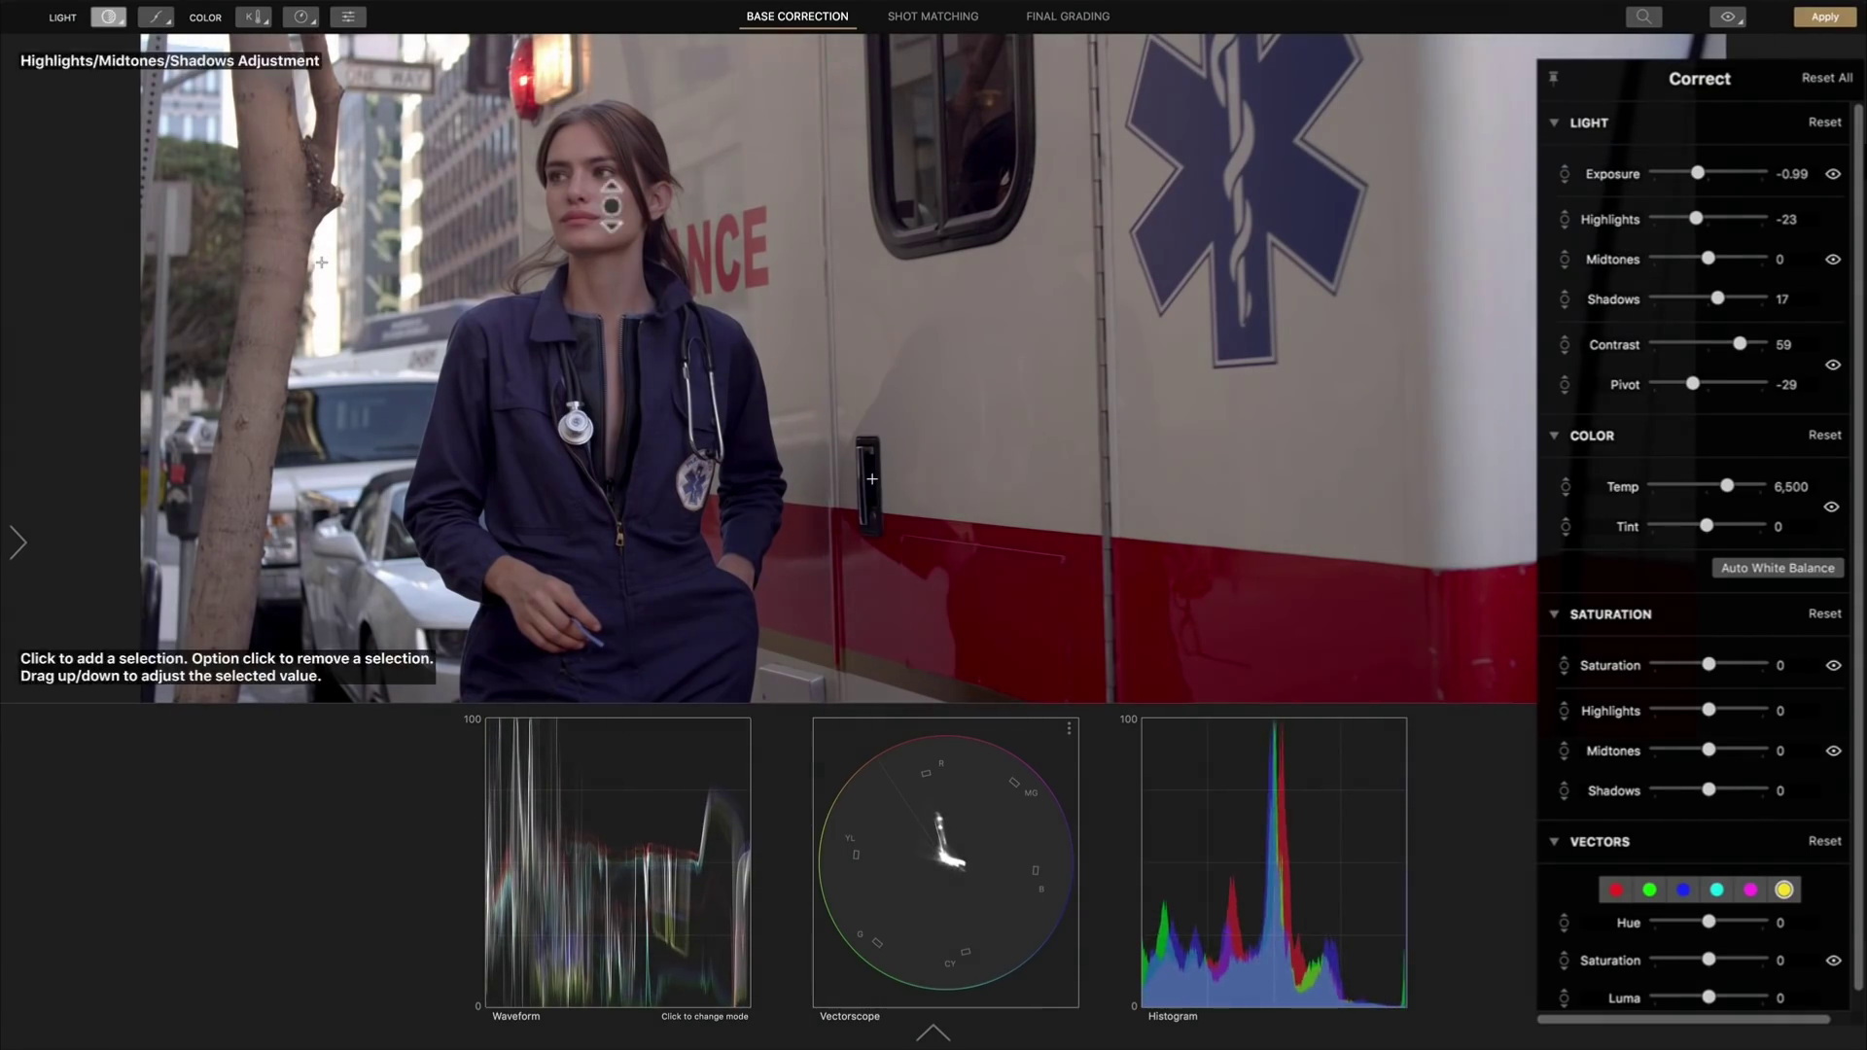
drag(623, 283, 618, 267)
Step: Turn the green sweater blue with Hue/Sat/Luma, raising its luma to 65, then lower the midtones
key(v)
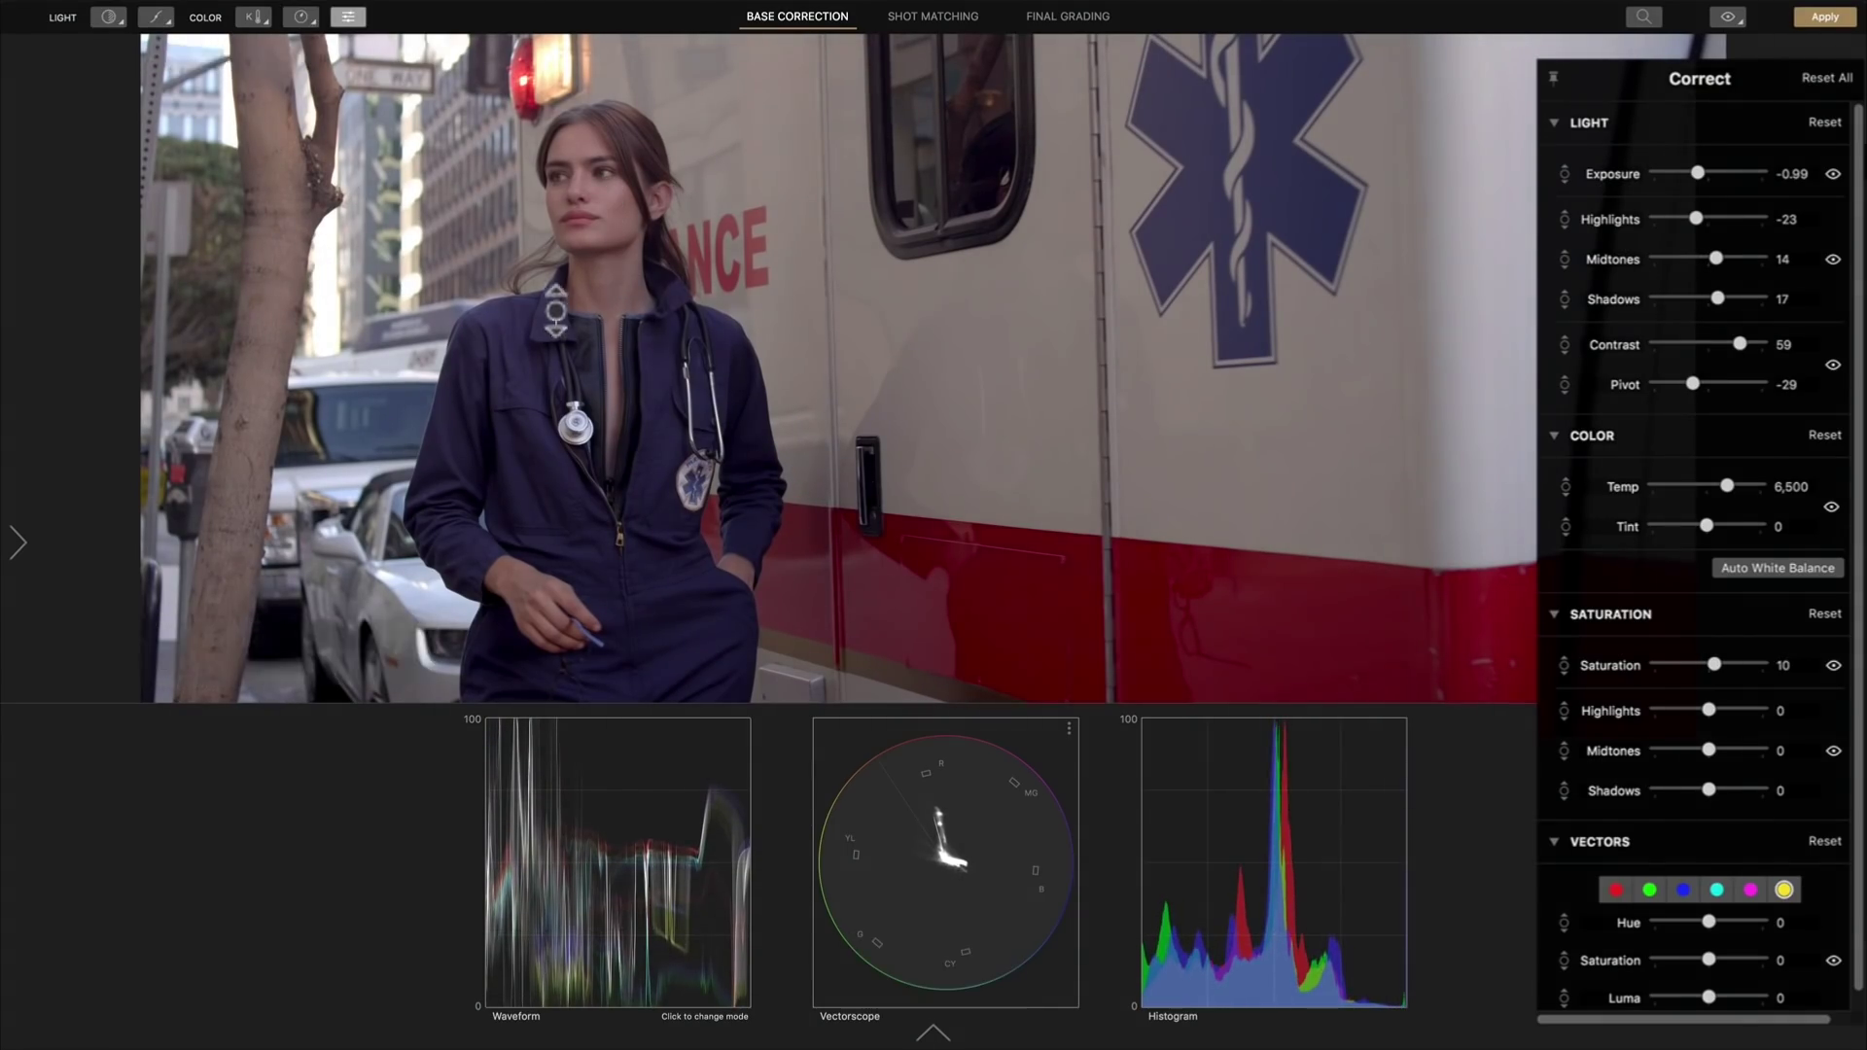
click(557, 341)
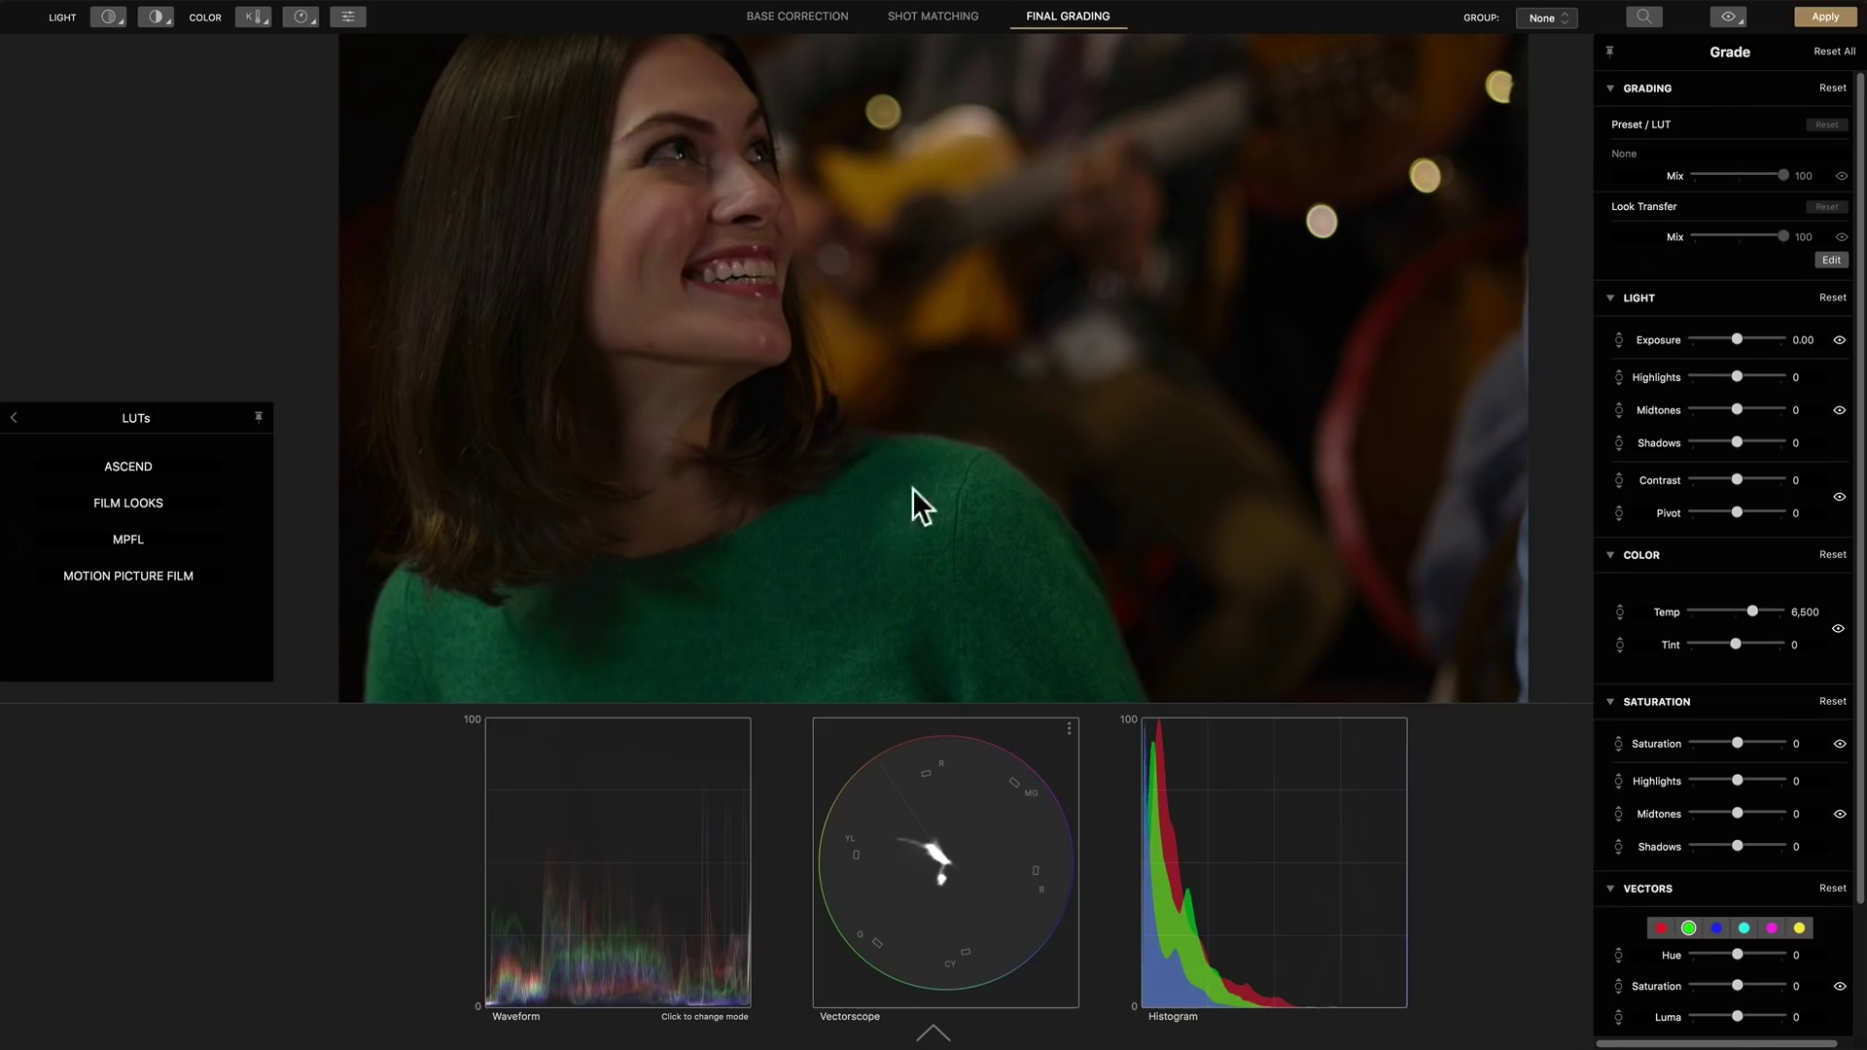
key(h)
click(863, 509)
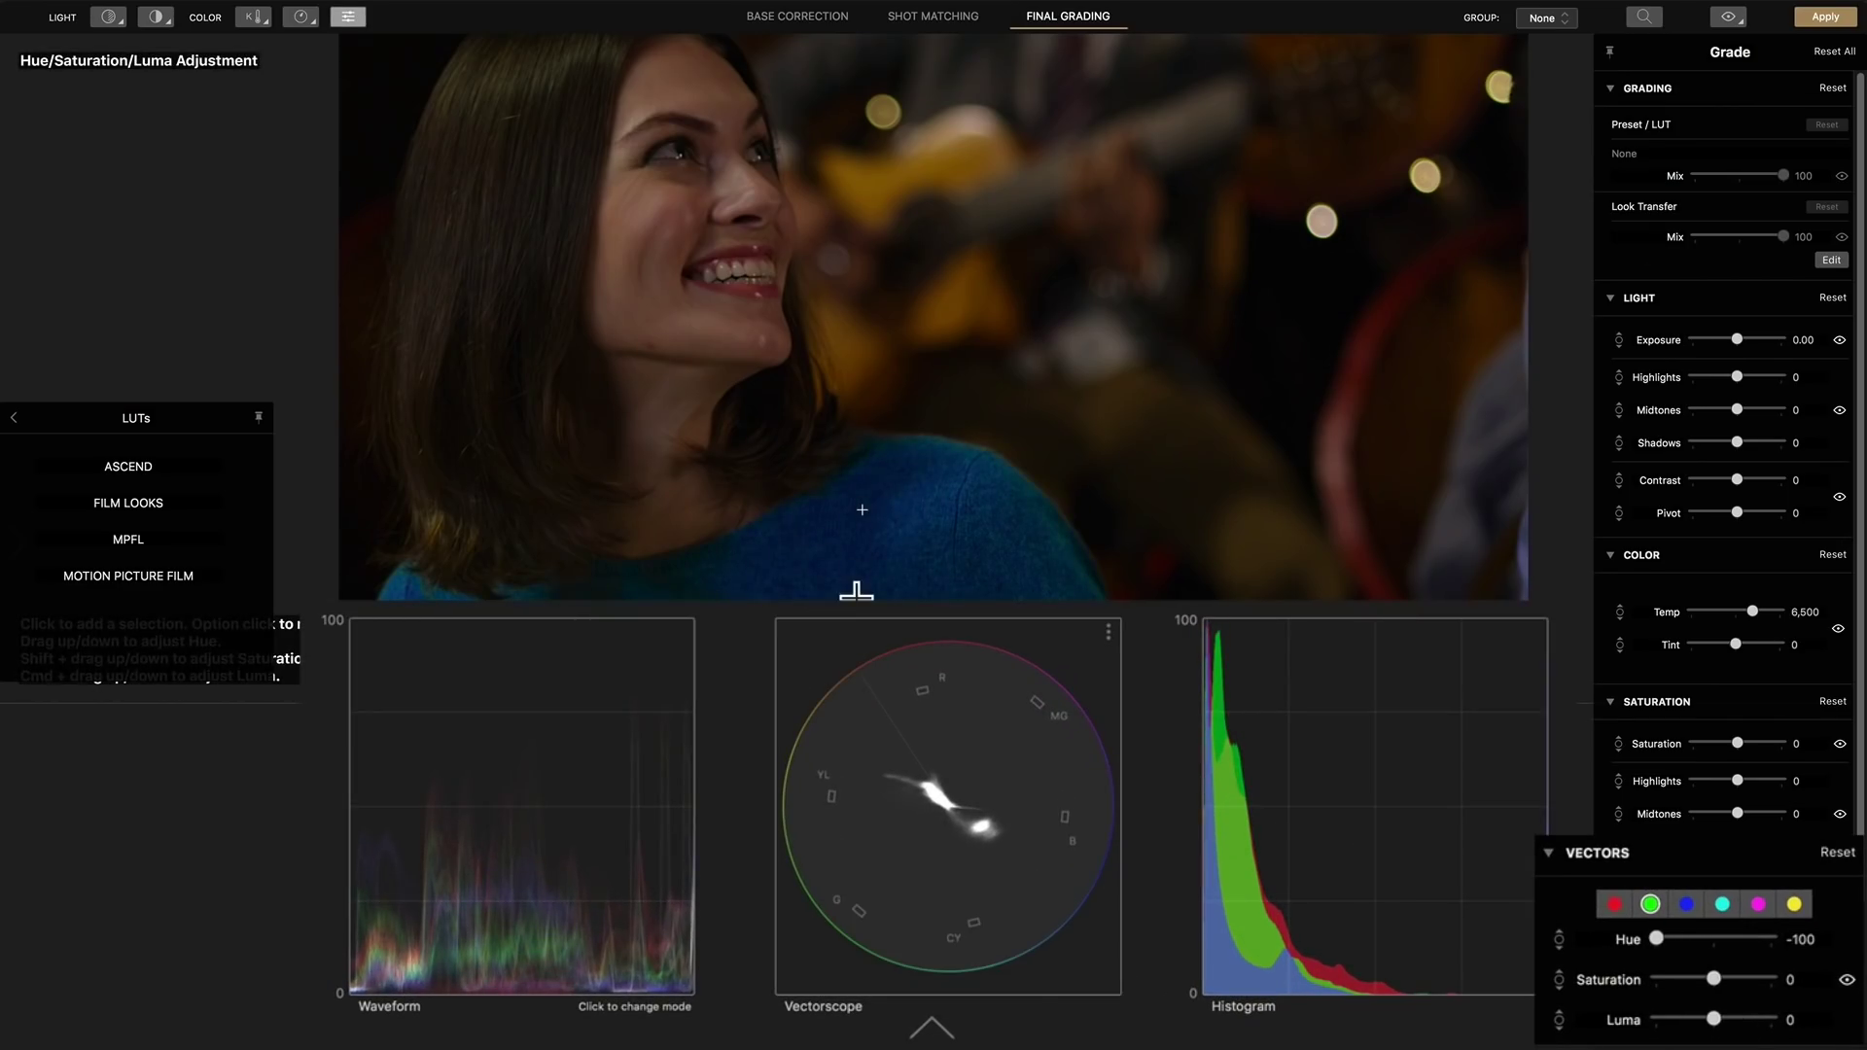
key(super)
drag(862, 487, 880, 190)
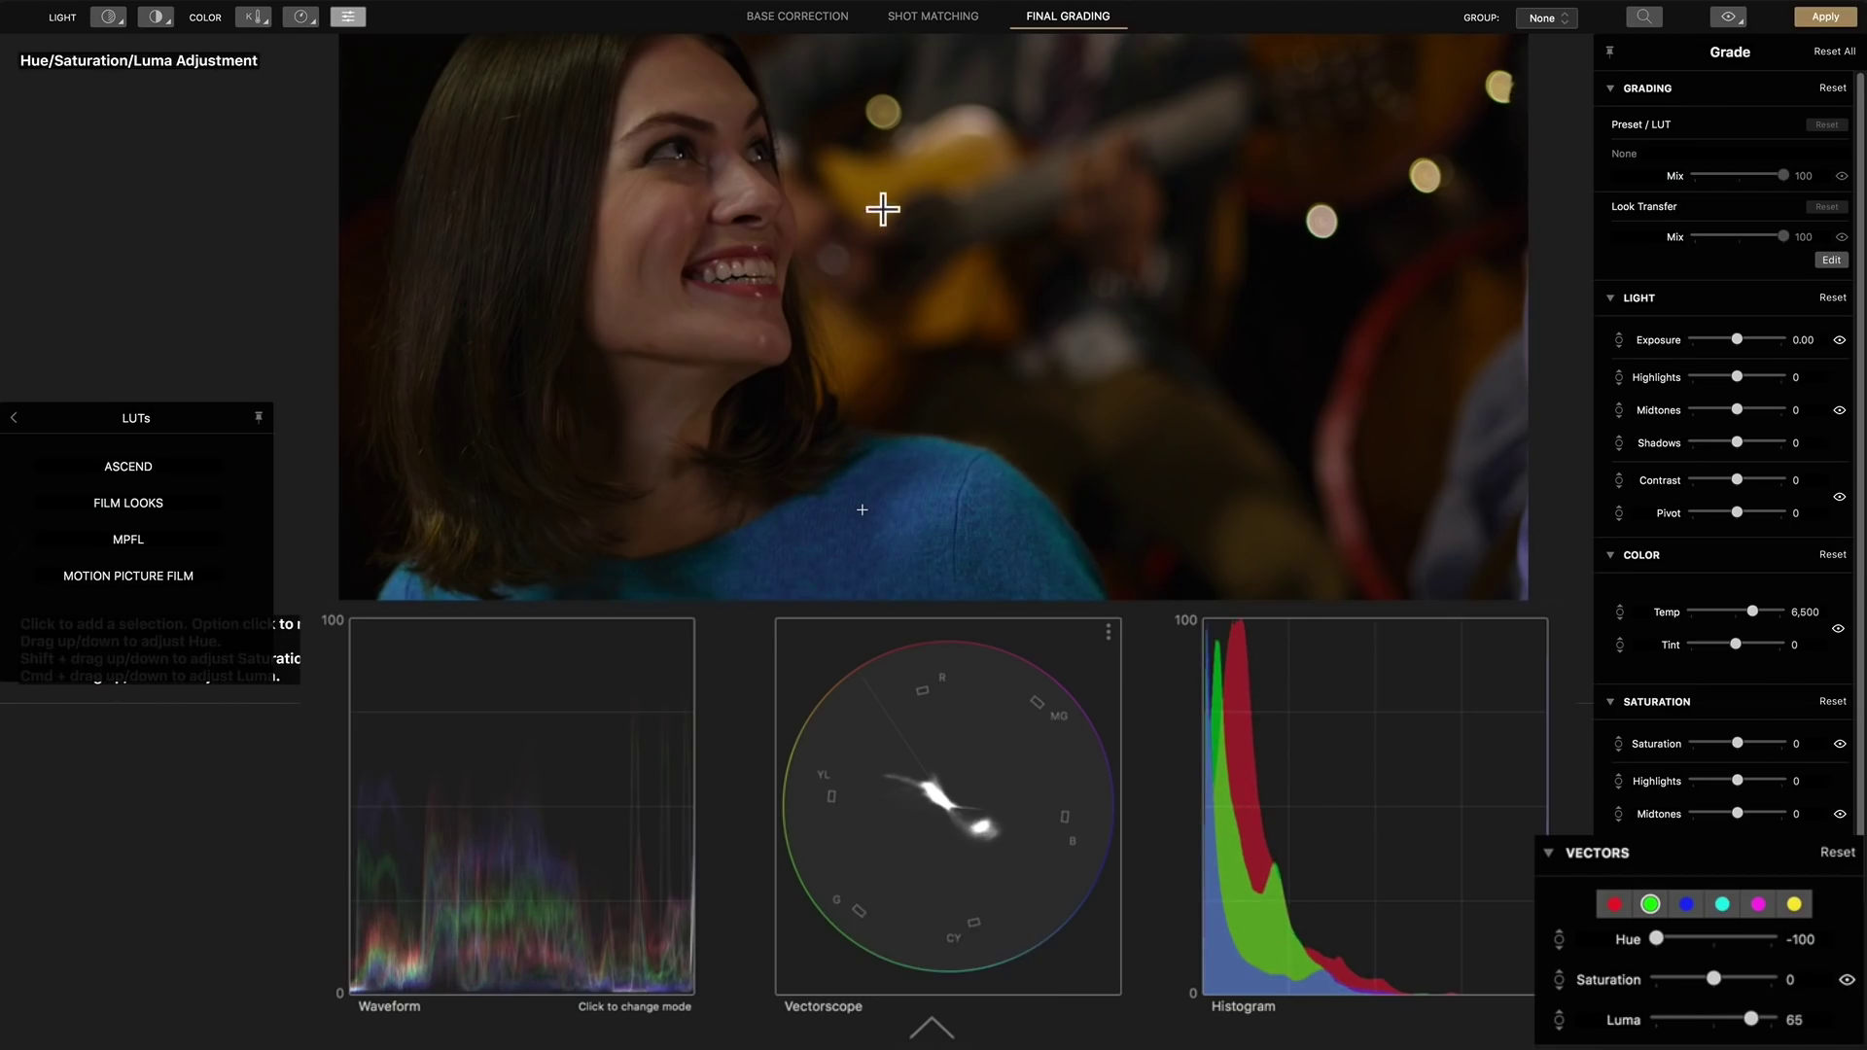
key(shift)
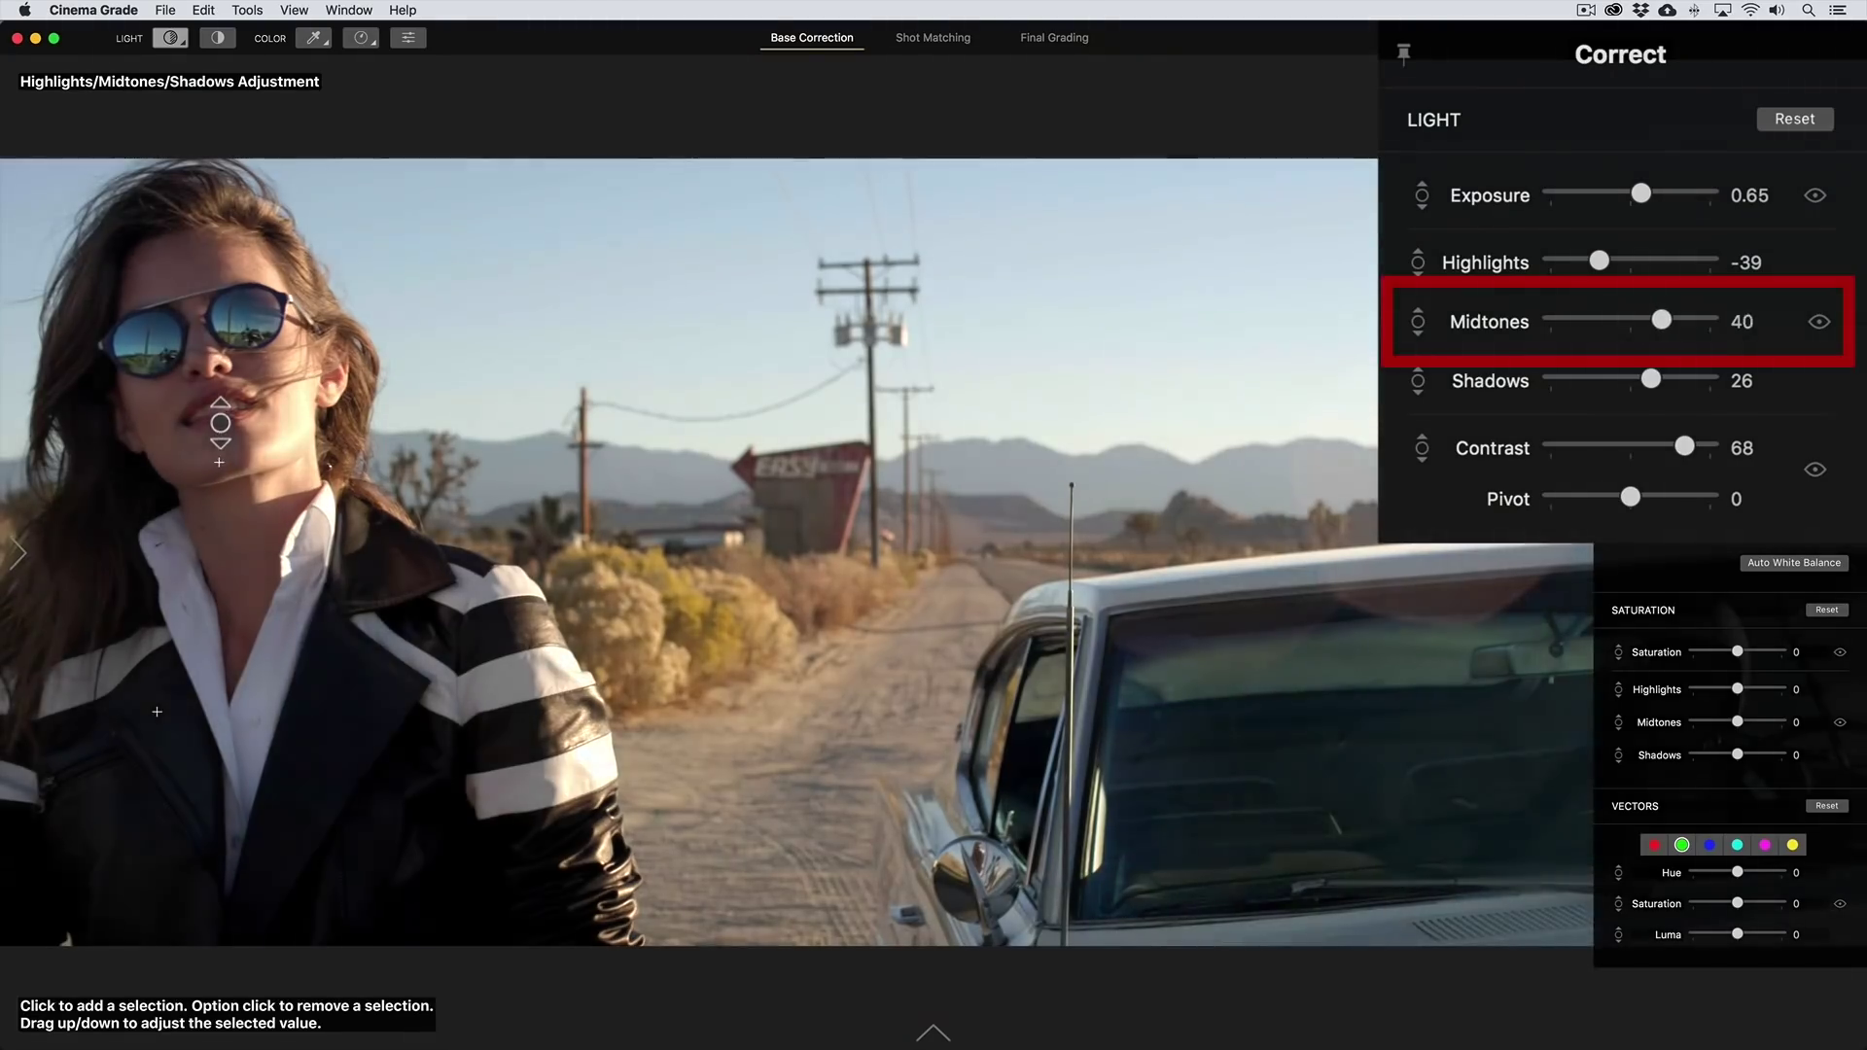
drag(220, 423, 220, 446)
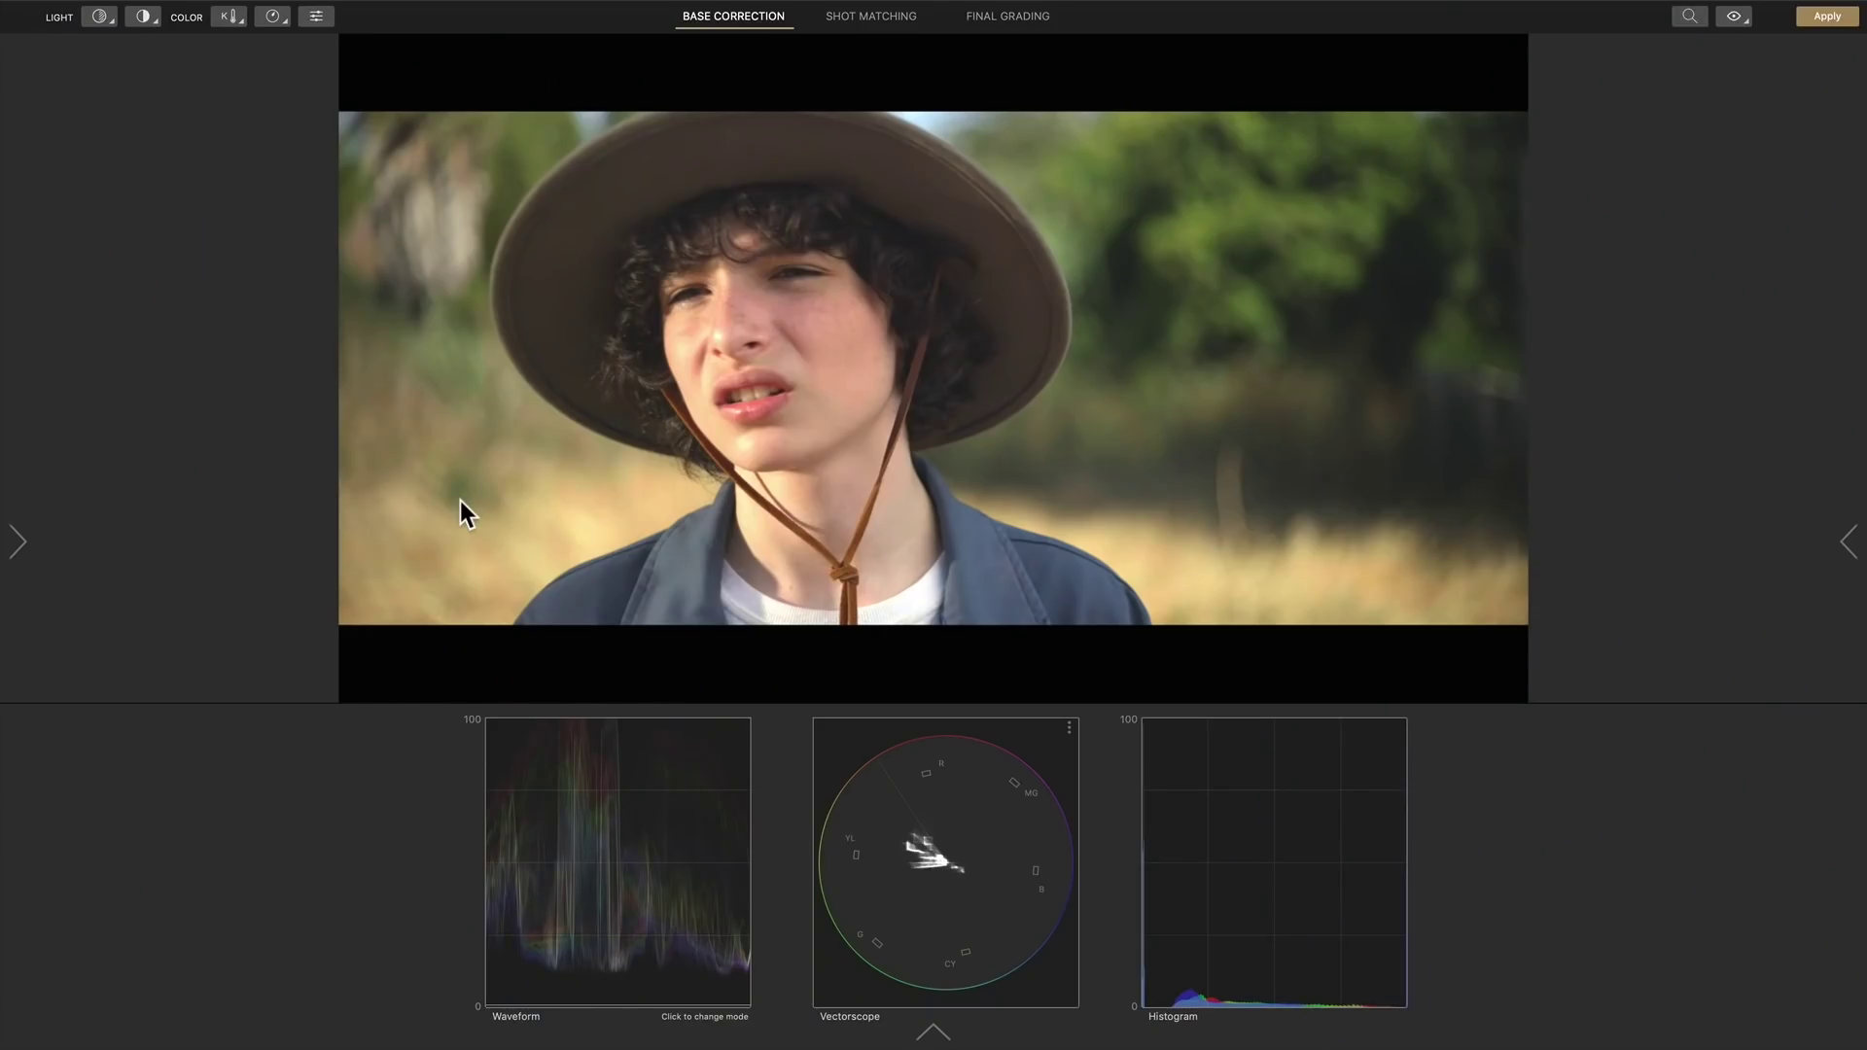
Step: Turn on False Color and adjust highlights, midtones and shadows on the face
click(329, 10)
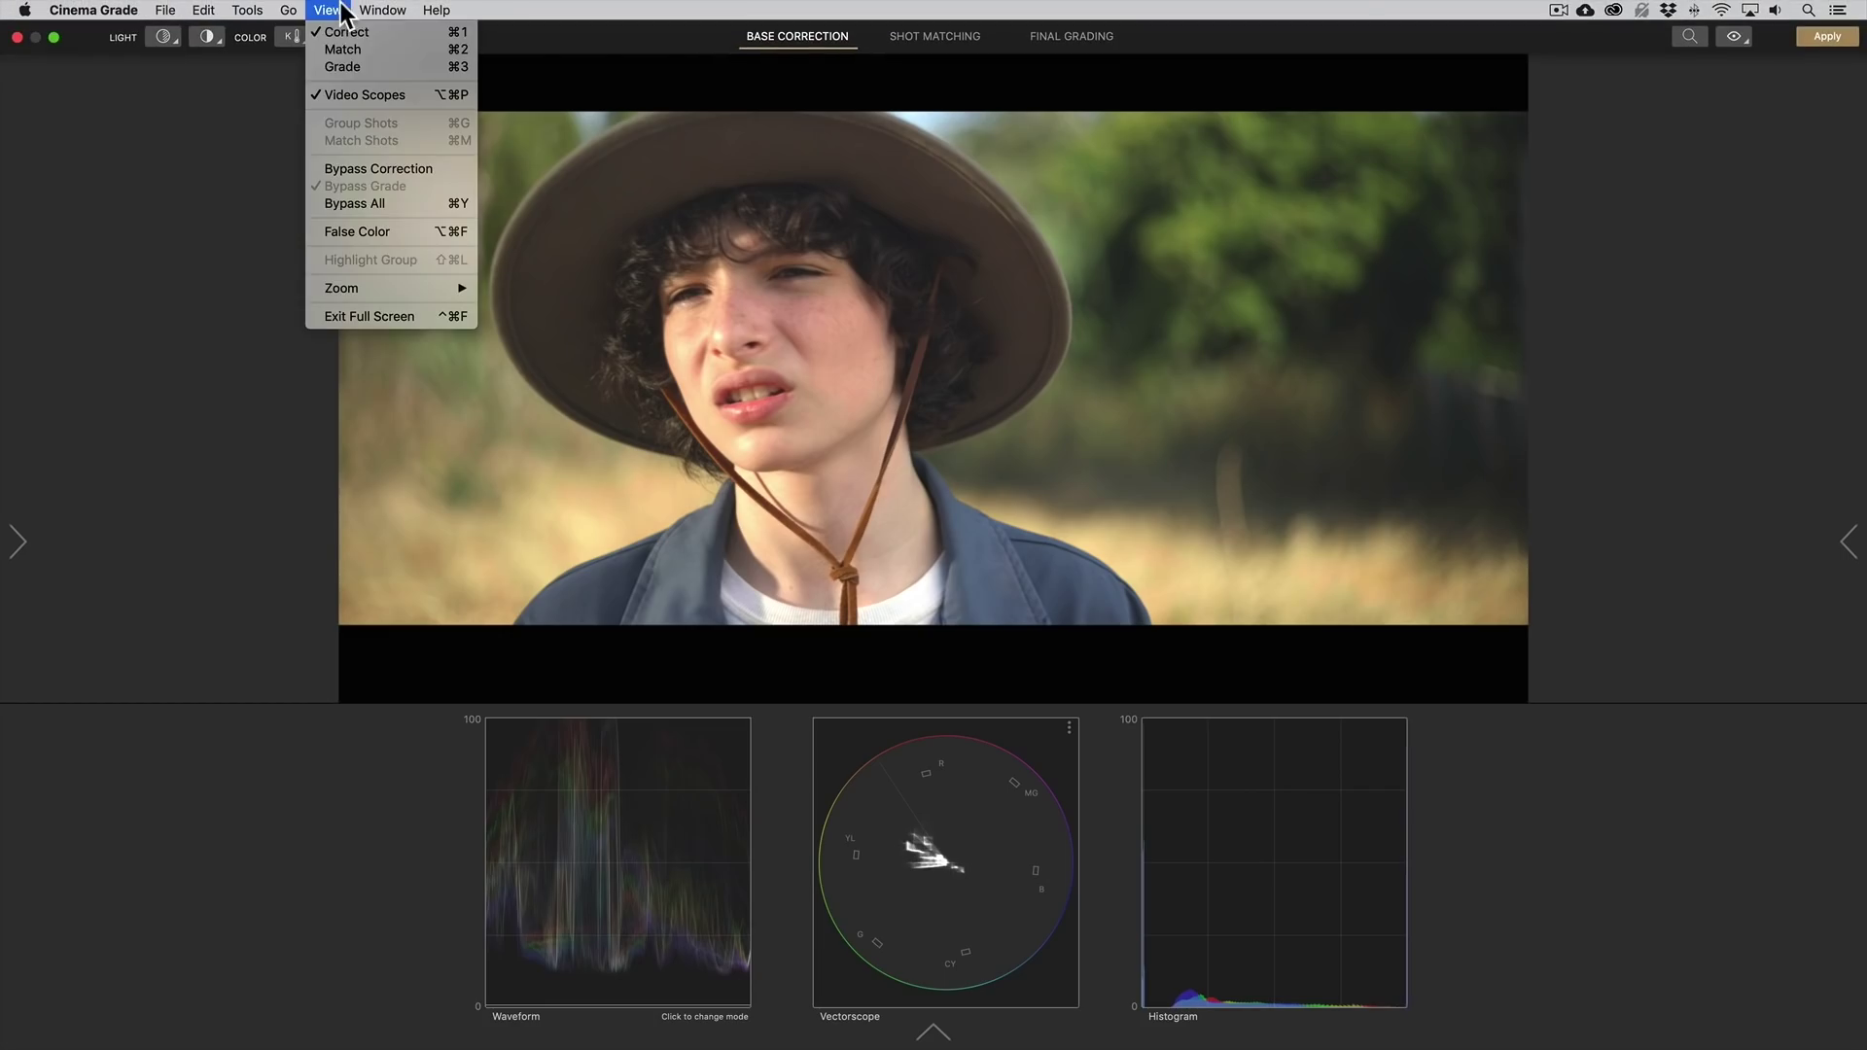
click(415, 237)
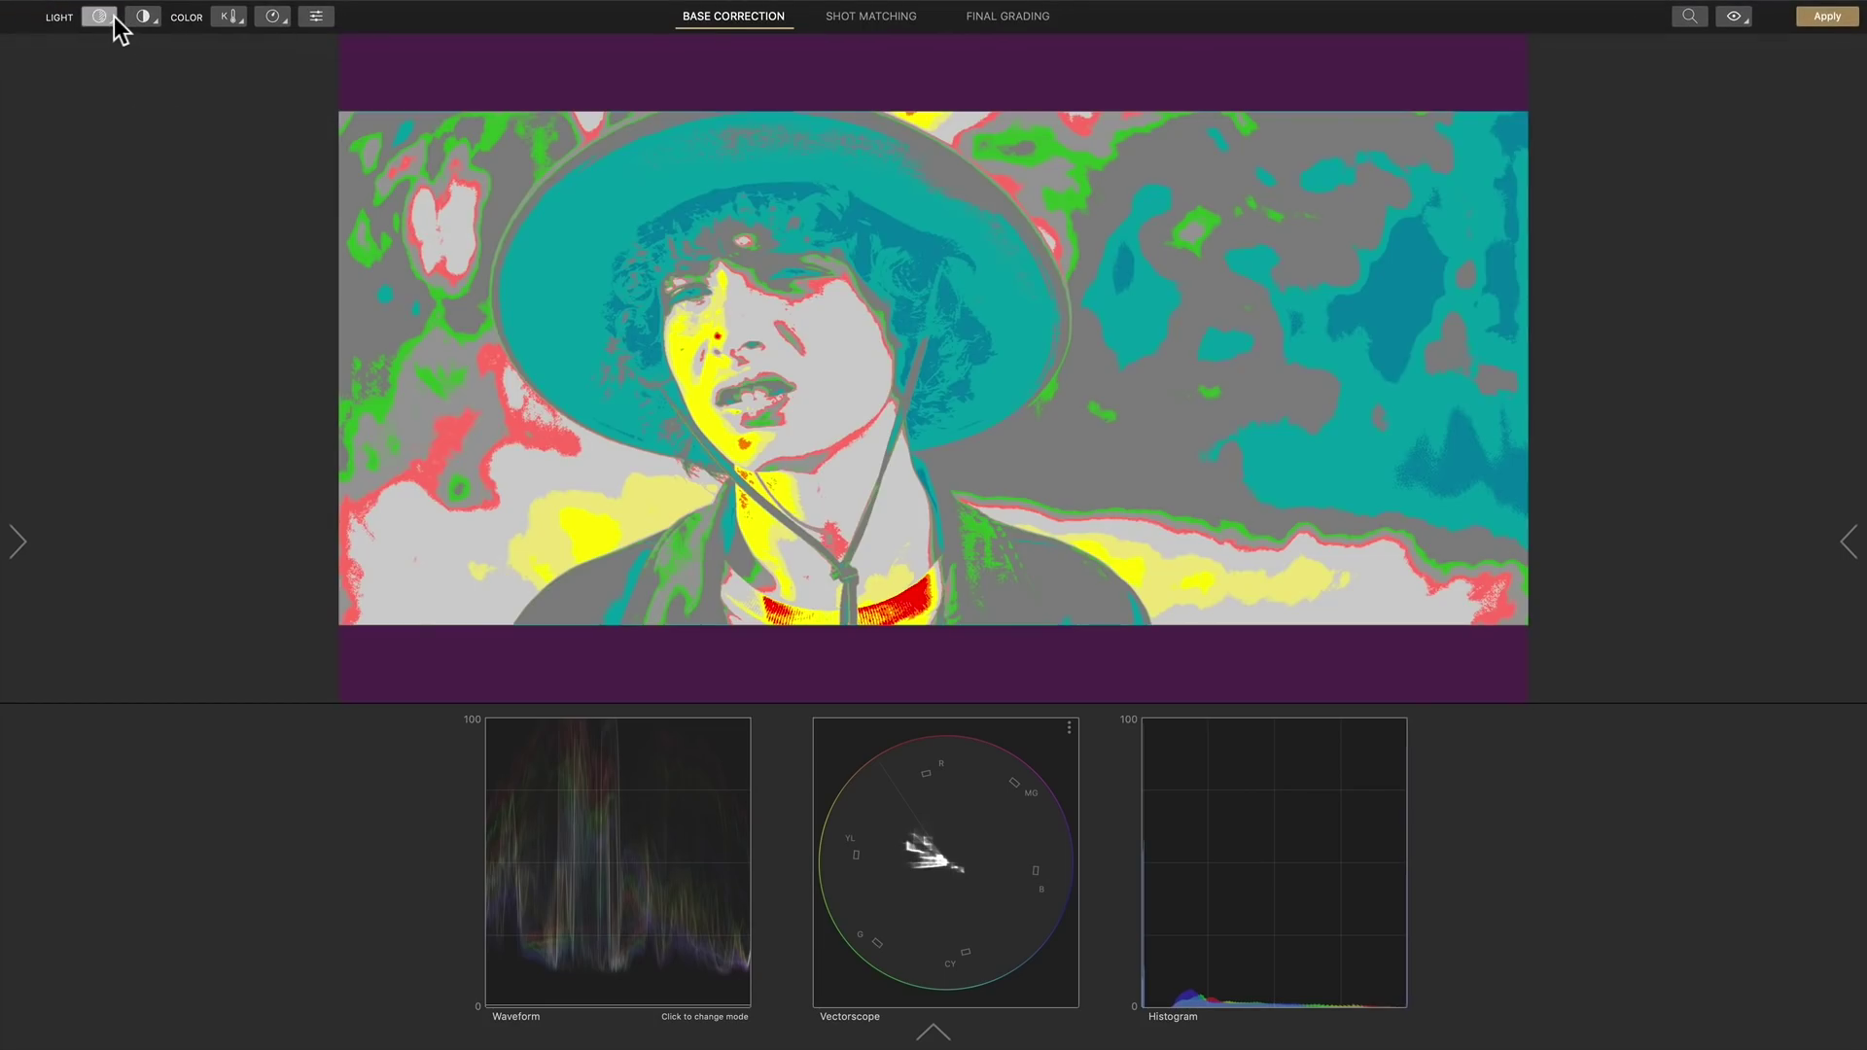
click(134, 59)
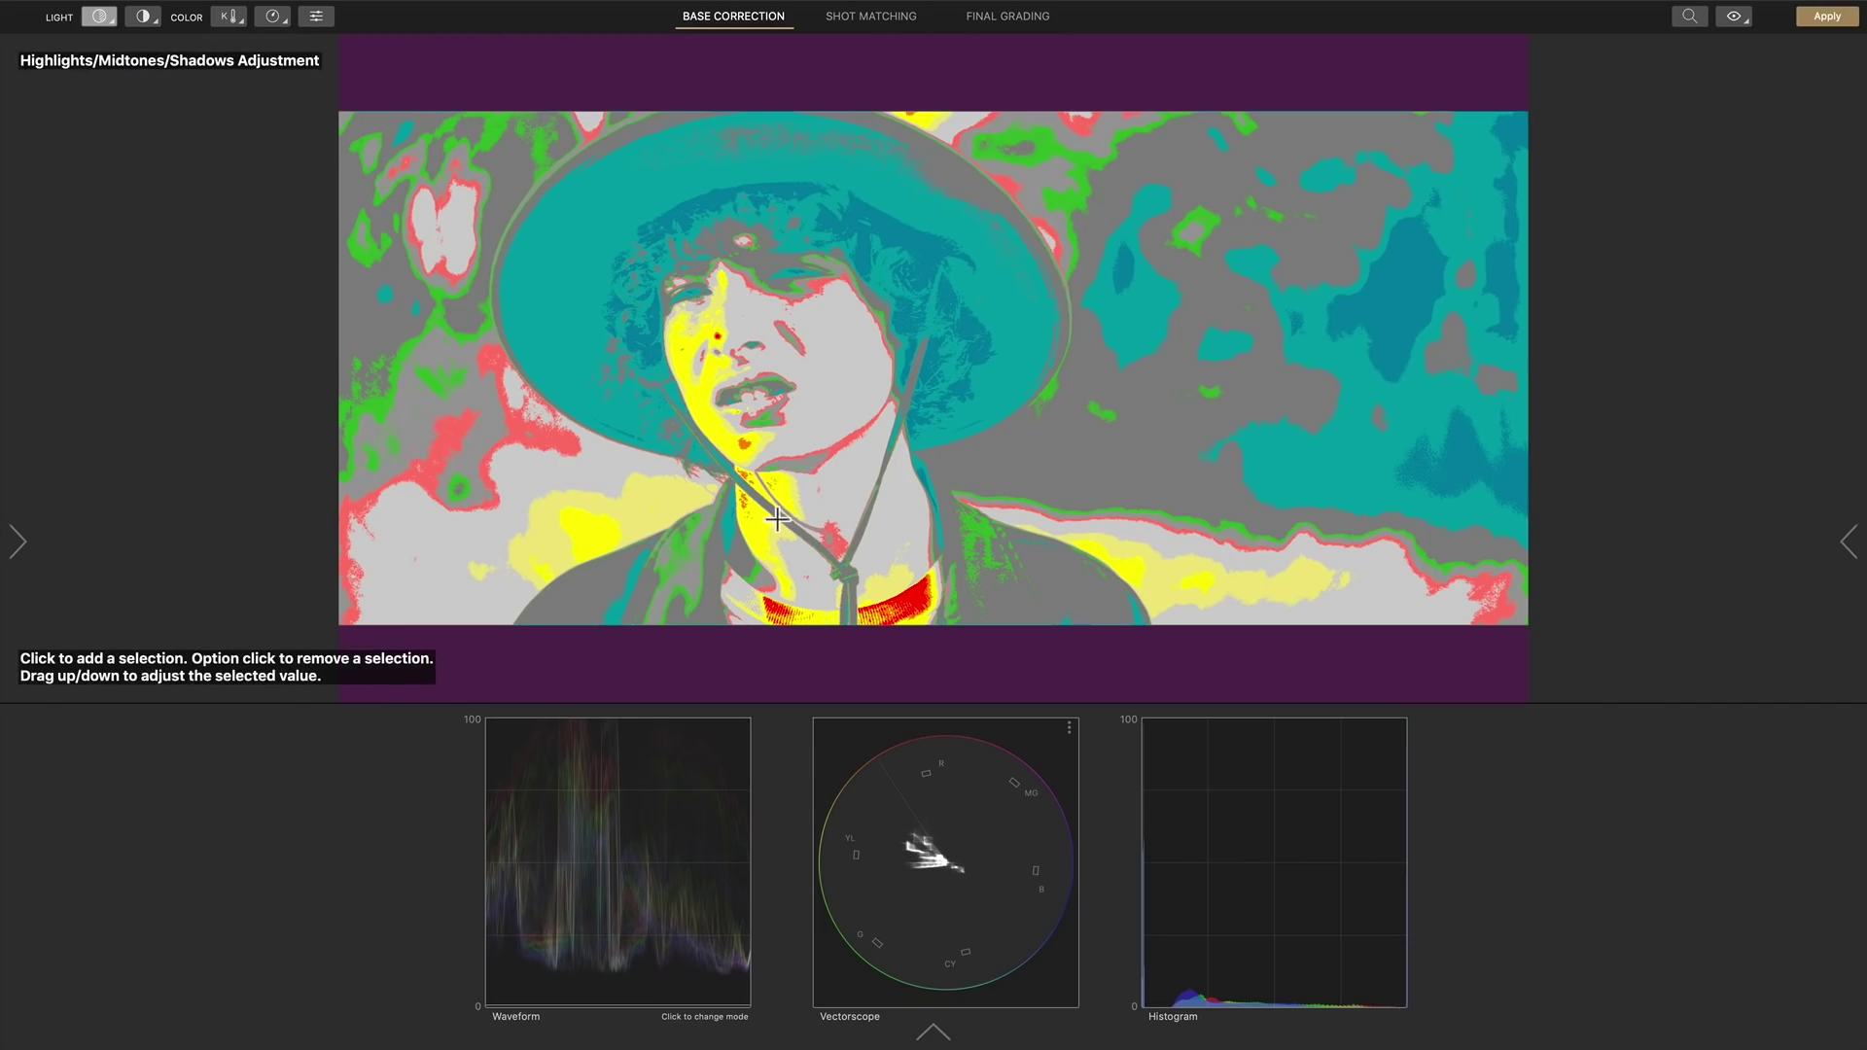
drag(915, 587, 914, 678)
drag(956, 326, 950, 328)
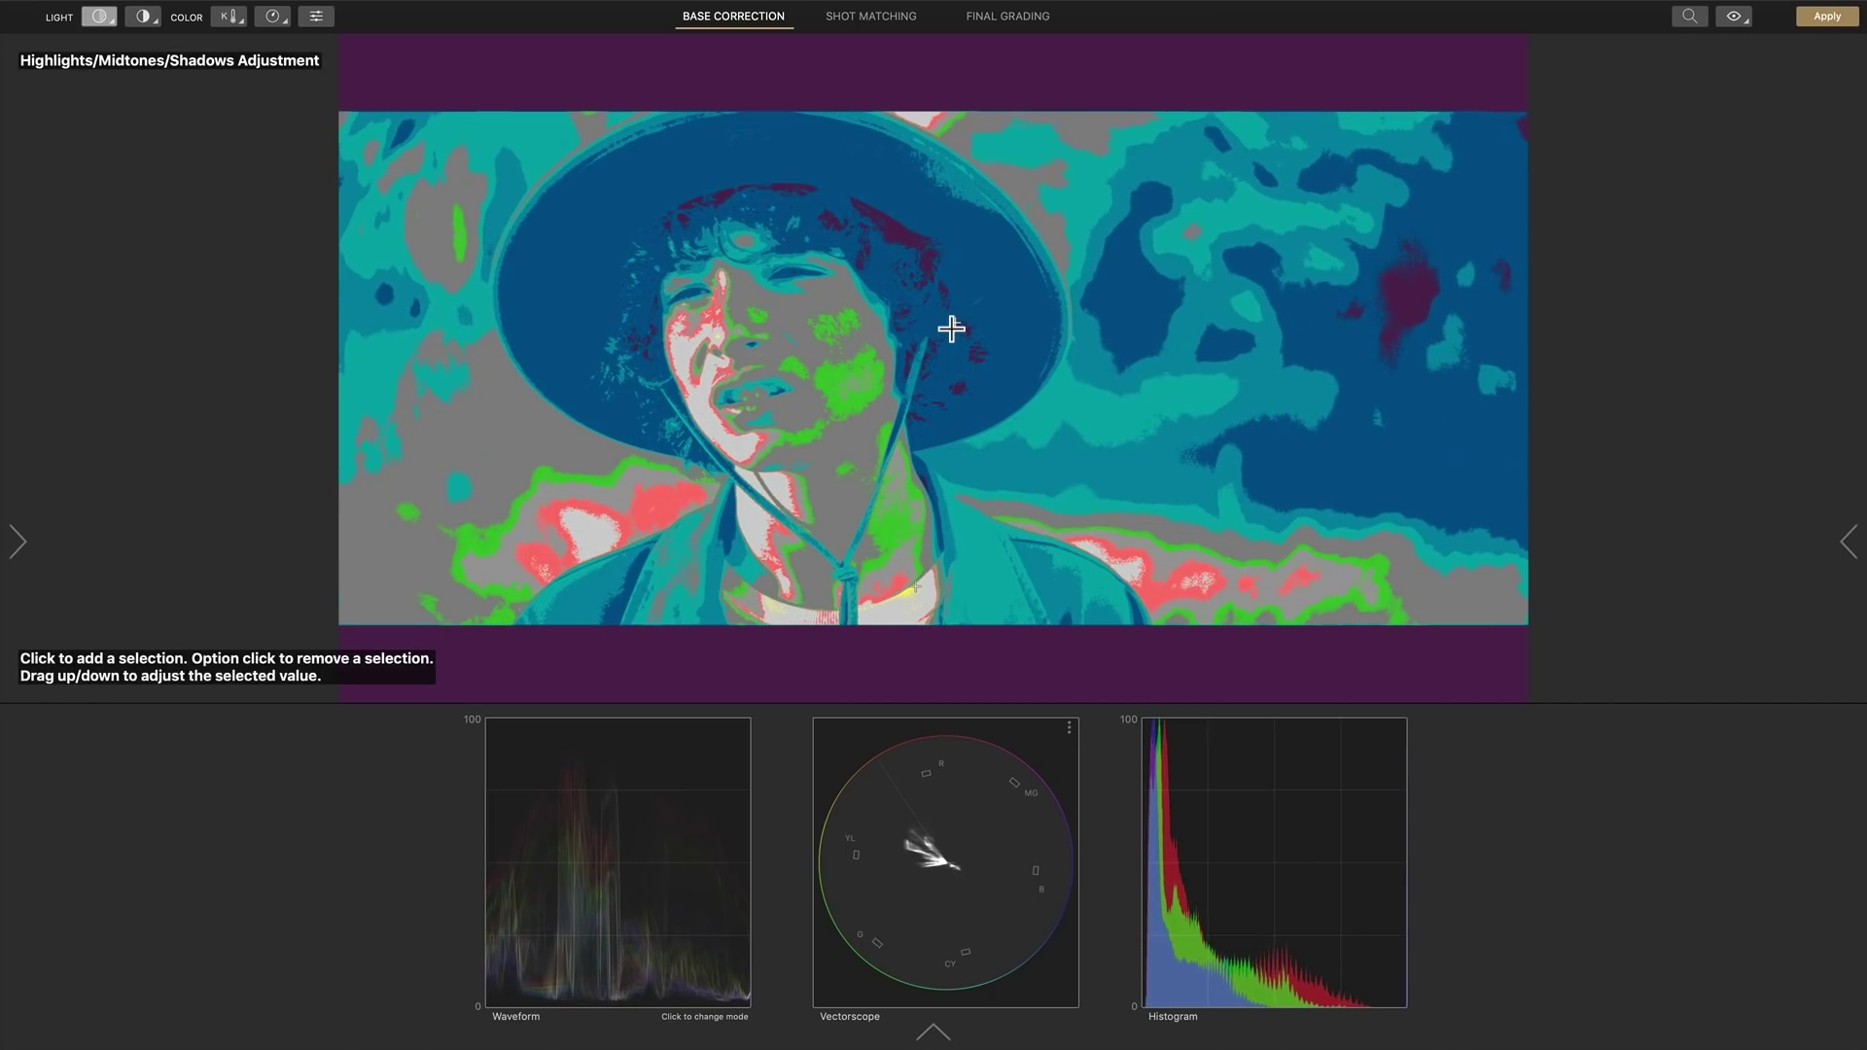
drag(791, 318, 790, 322)
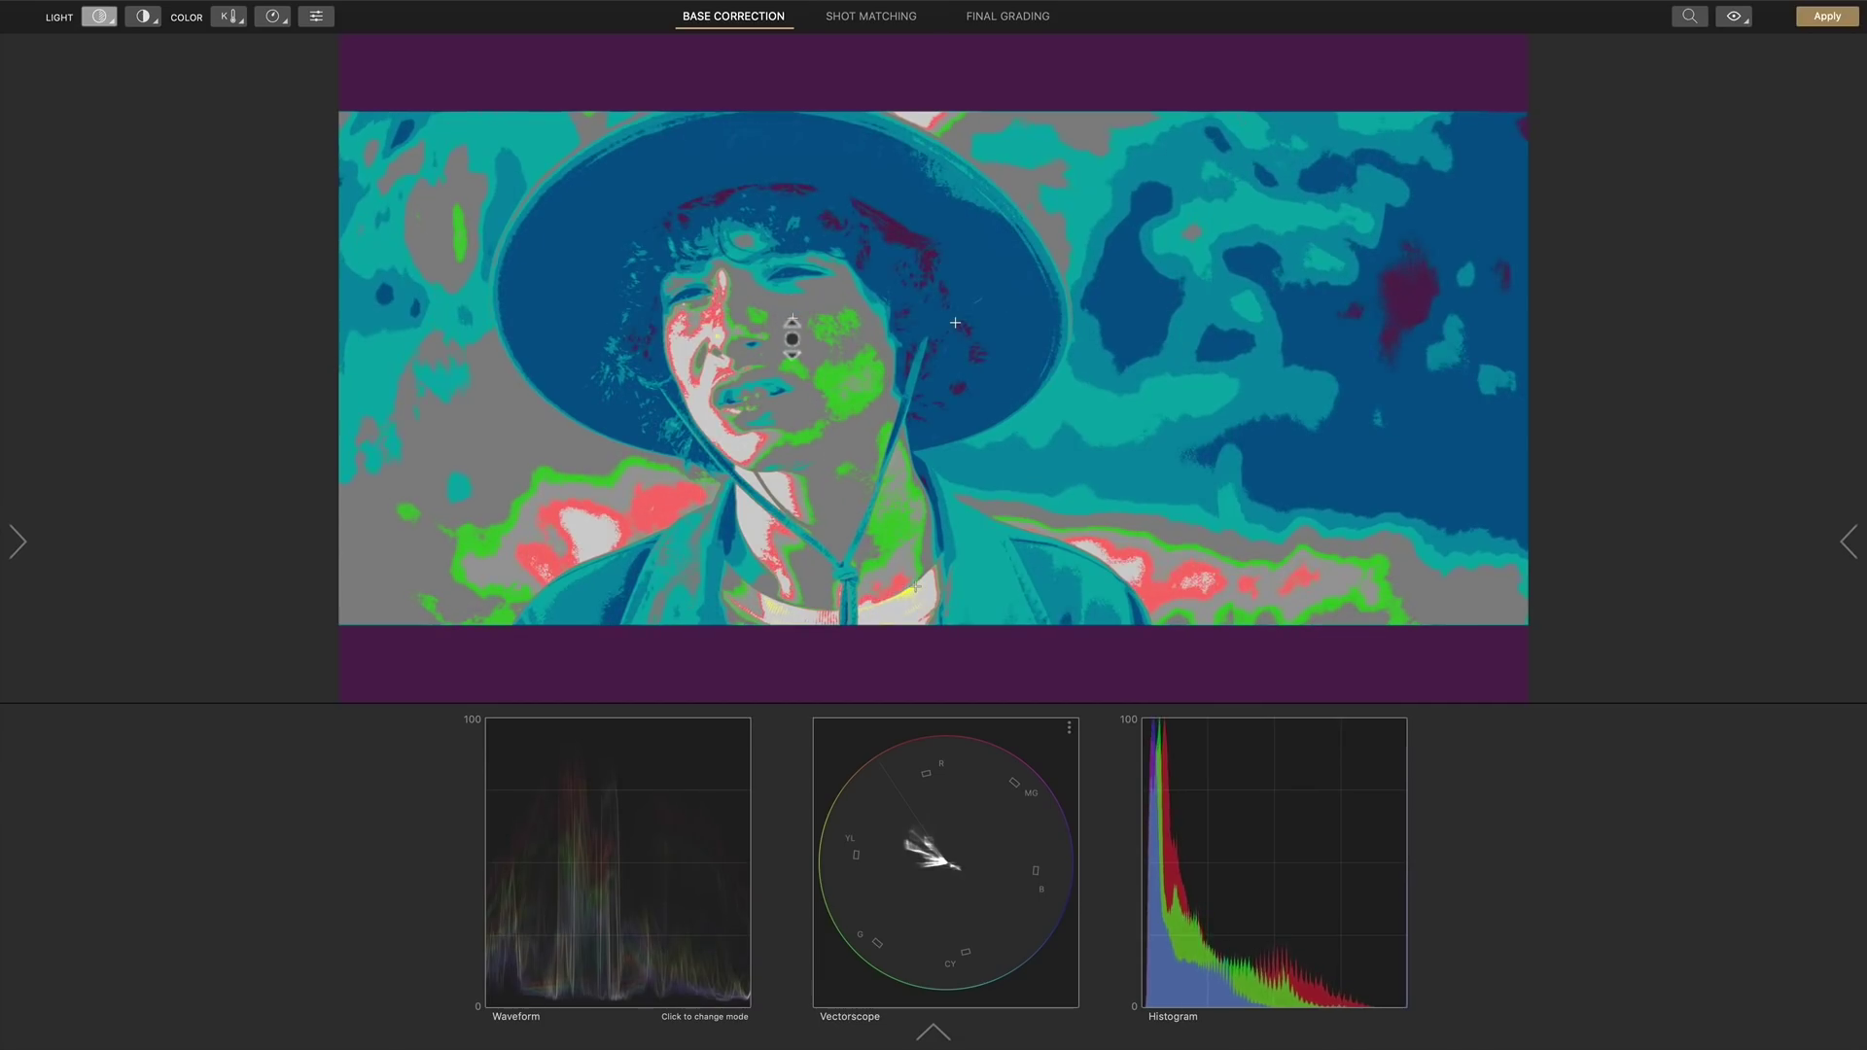
Step: Turn off False Color, align the chart grid on the colour checker, and match it
click(327, 10)
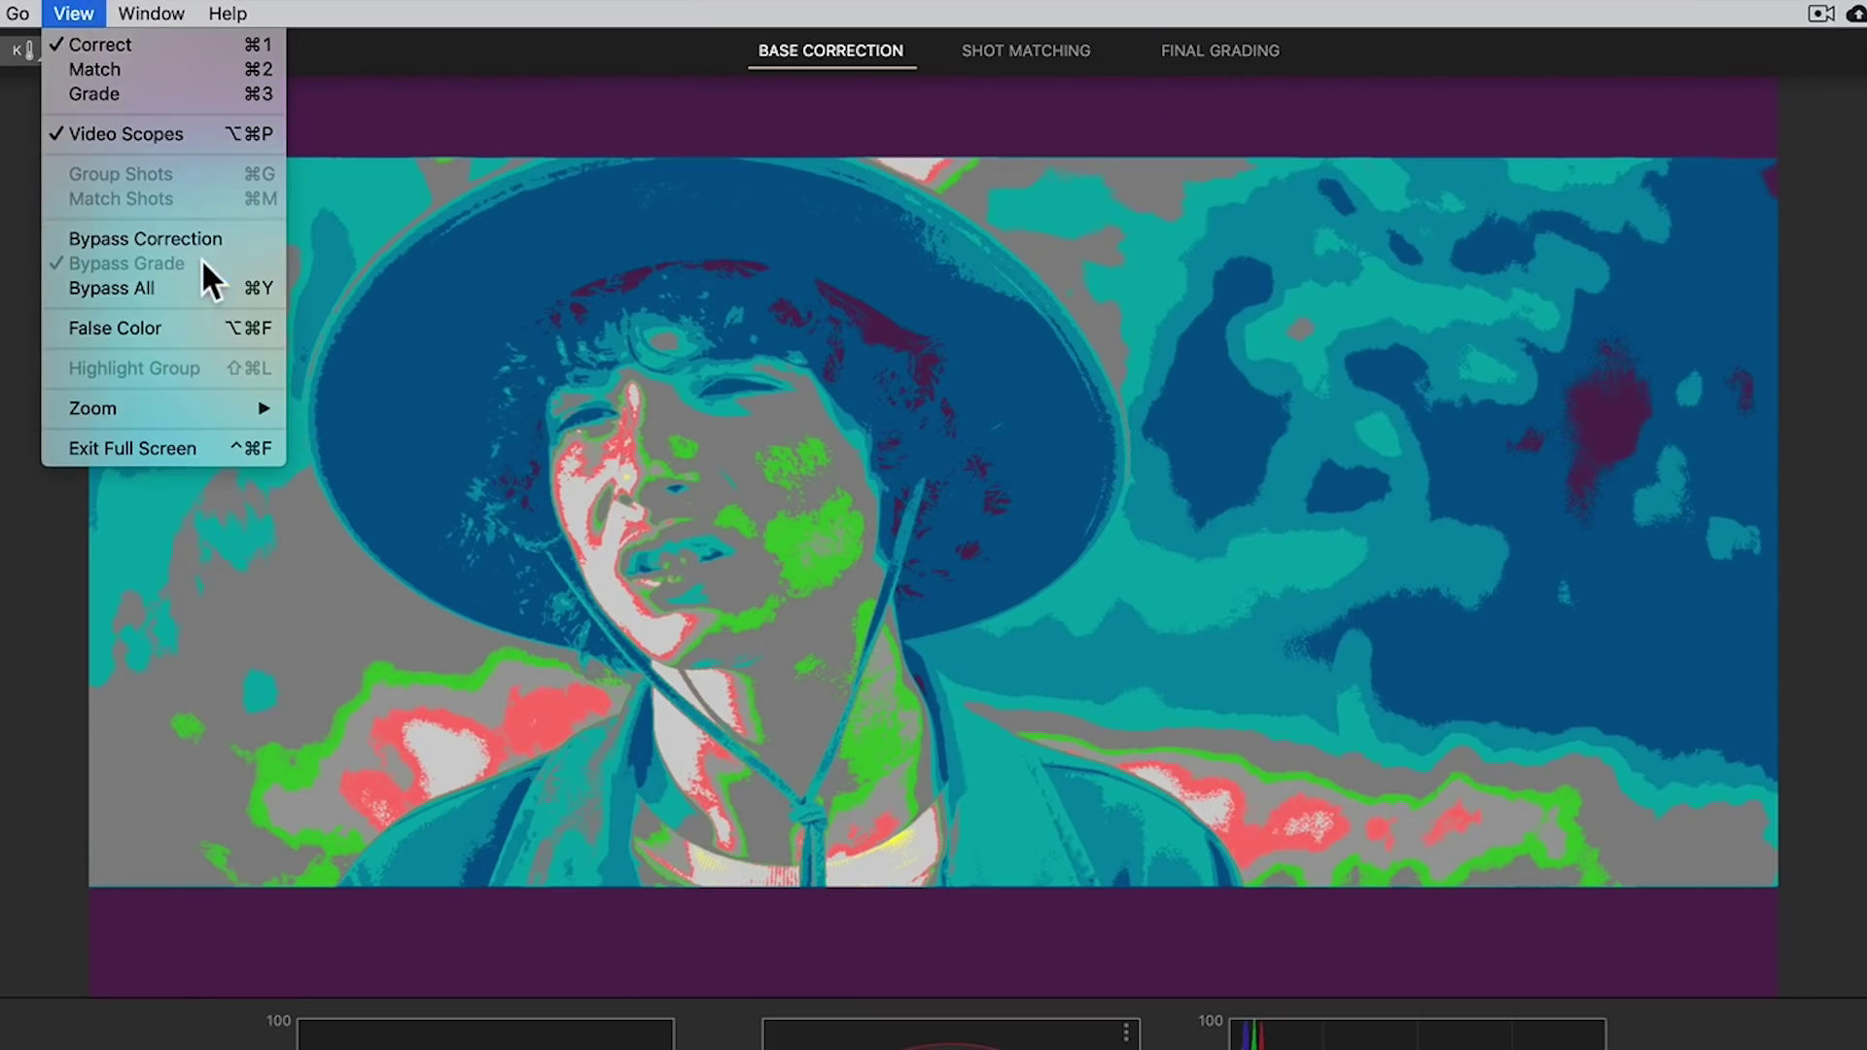
click(206, 325)
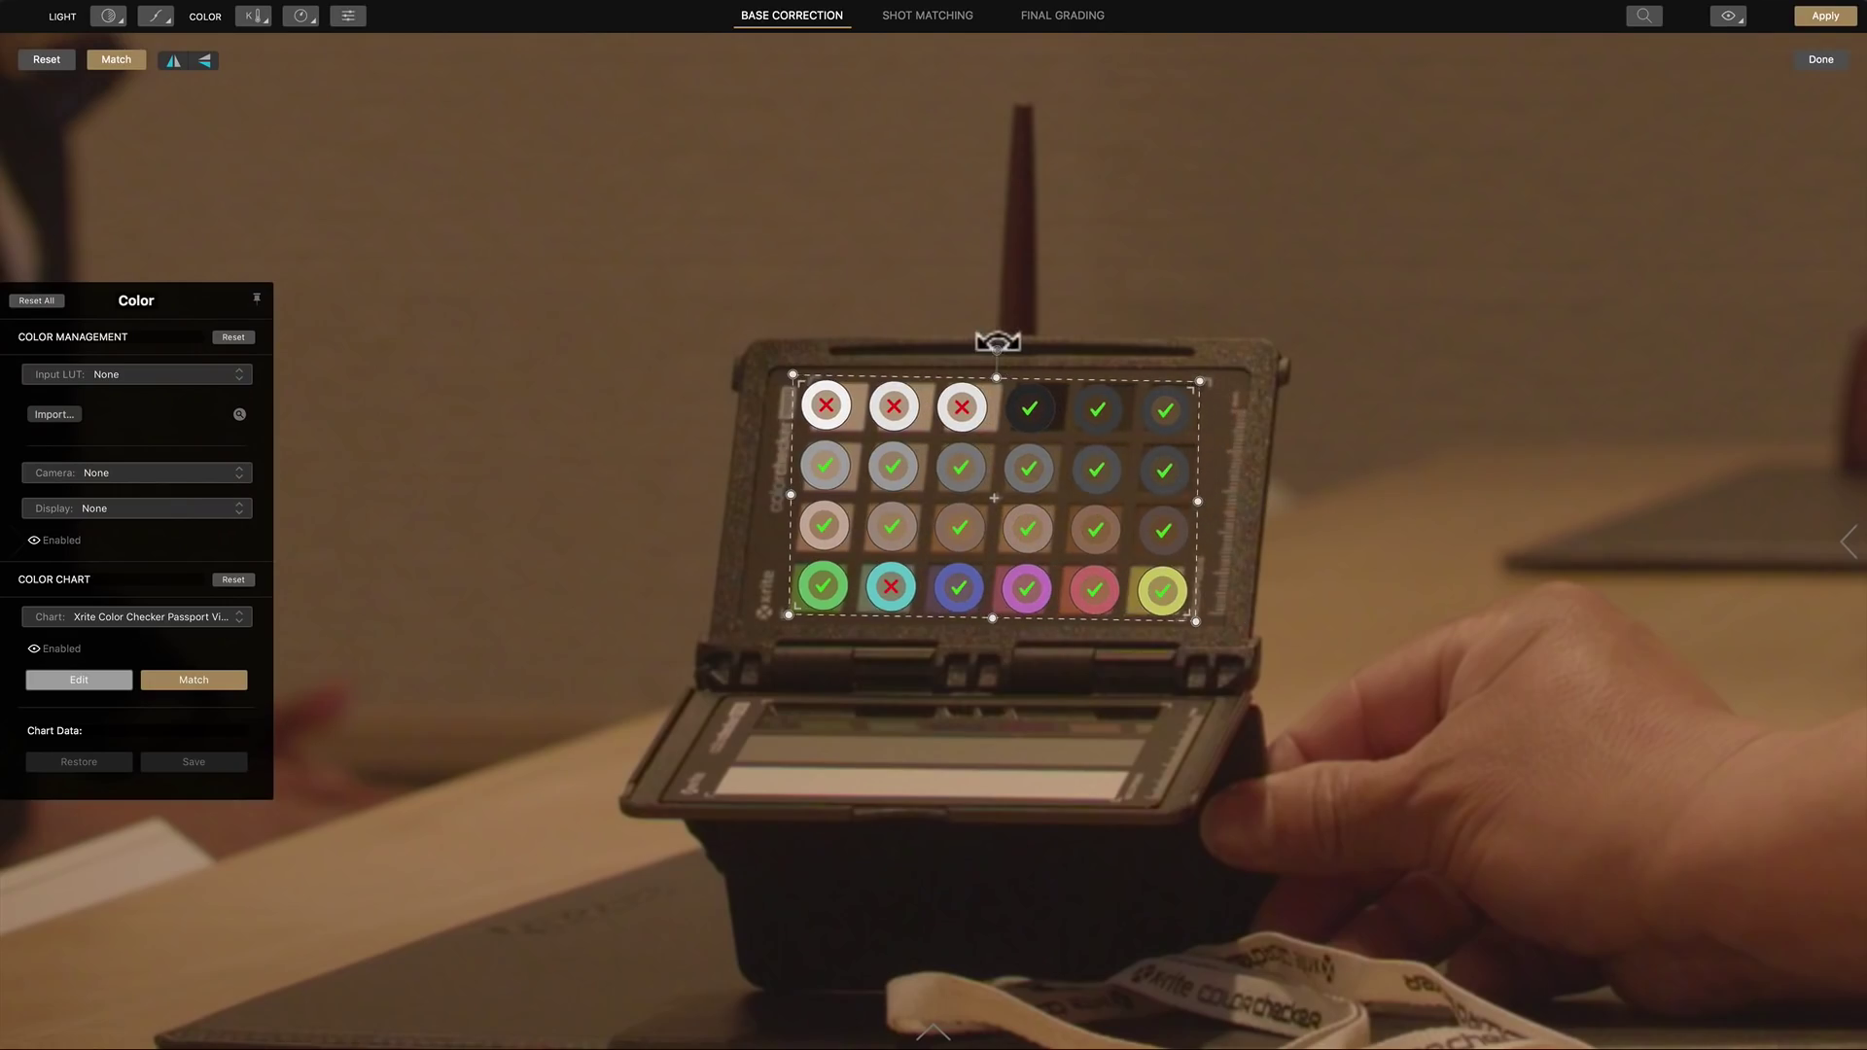
drag(997, 343, 1003, 347)
click(204, 680)
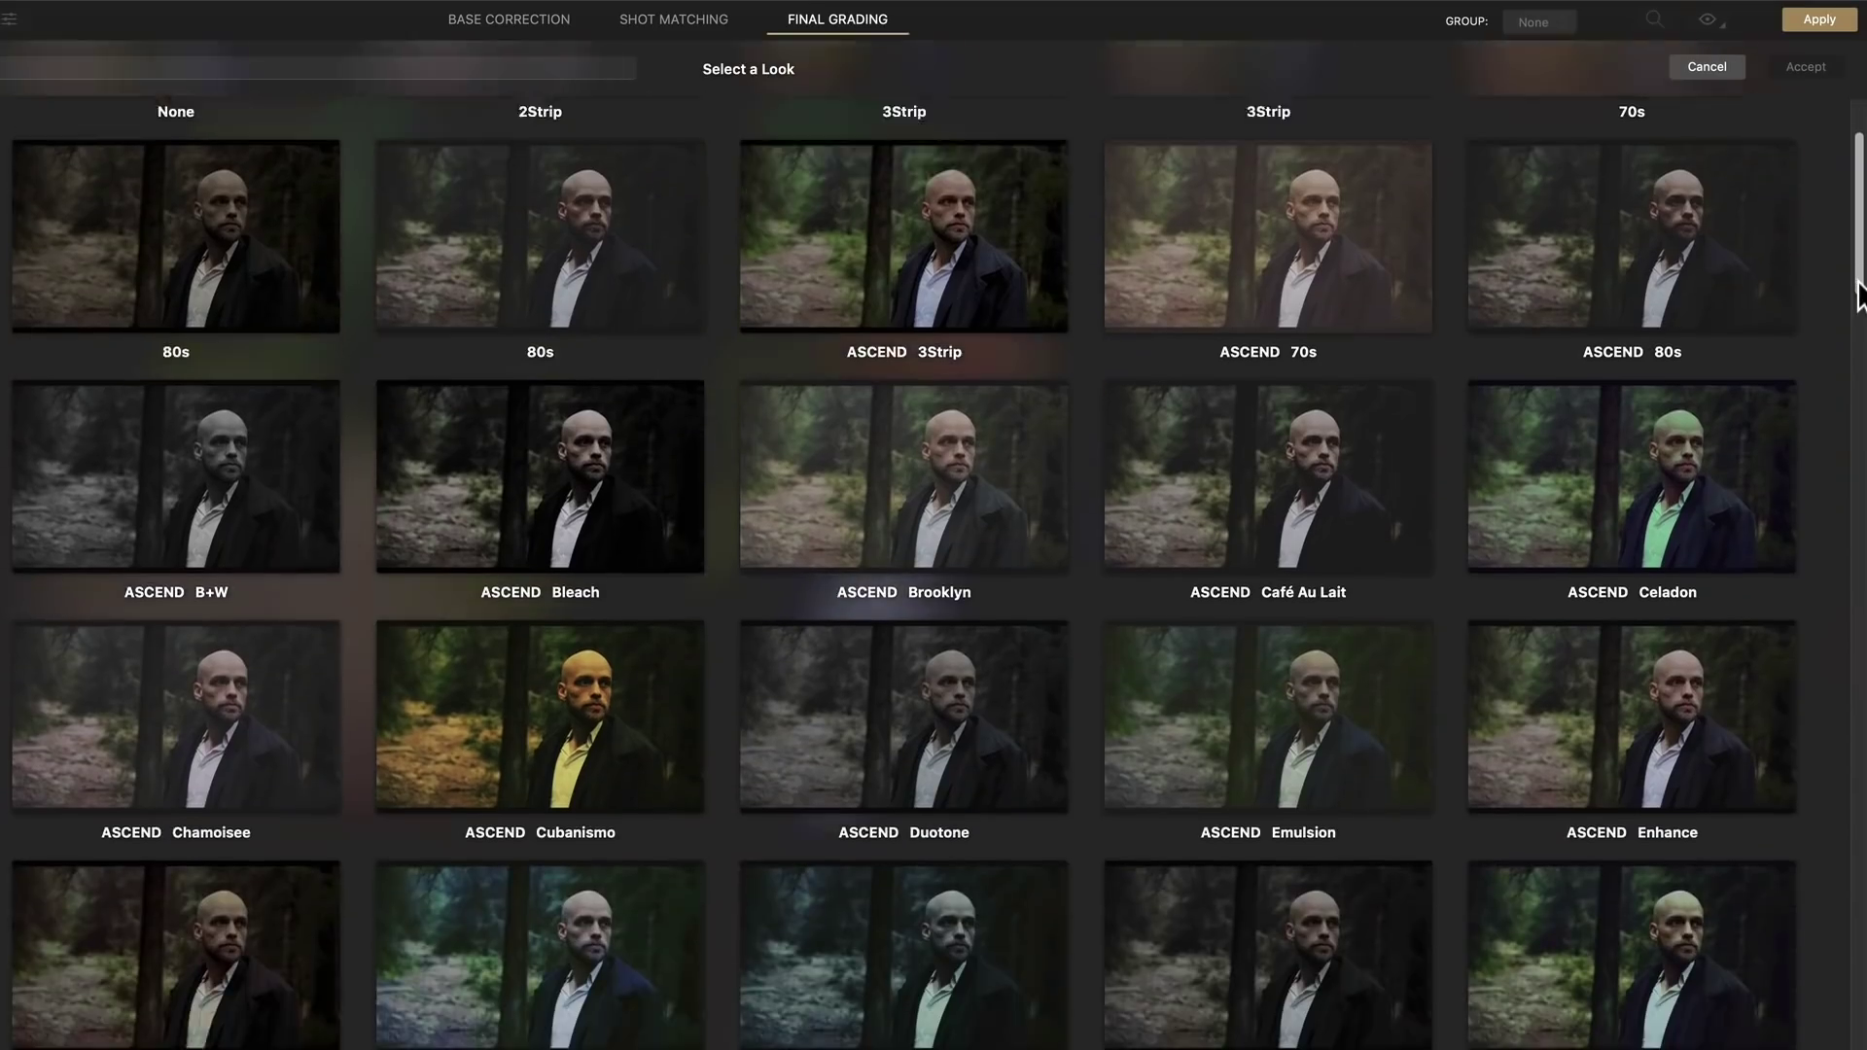
Step: Browse the GENRE and COLOR looks in Final Grading
scroll(1859, 365, down, 6)
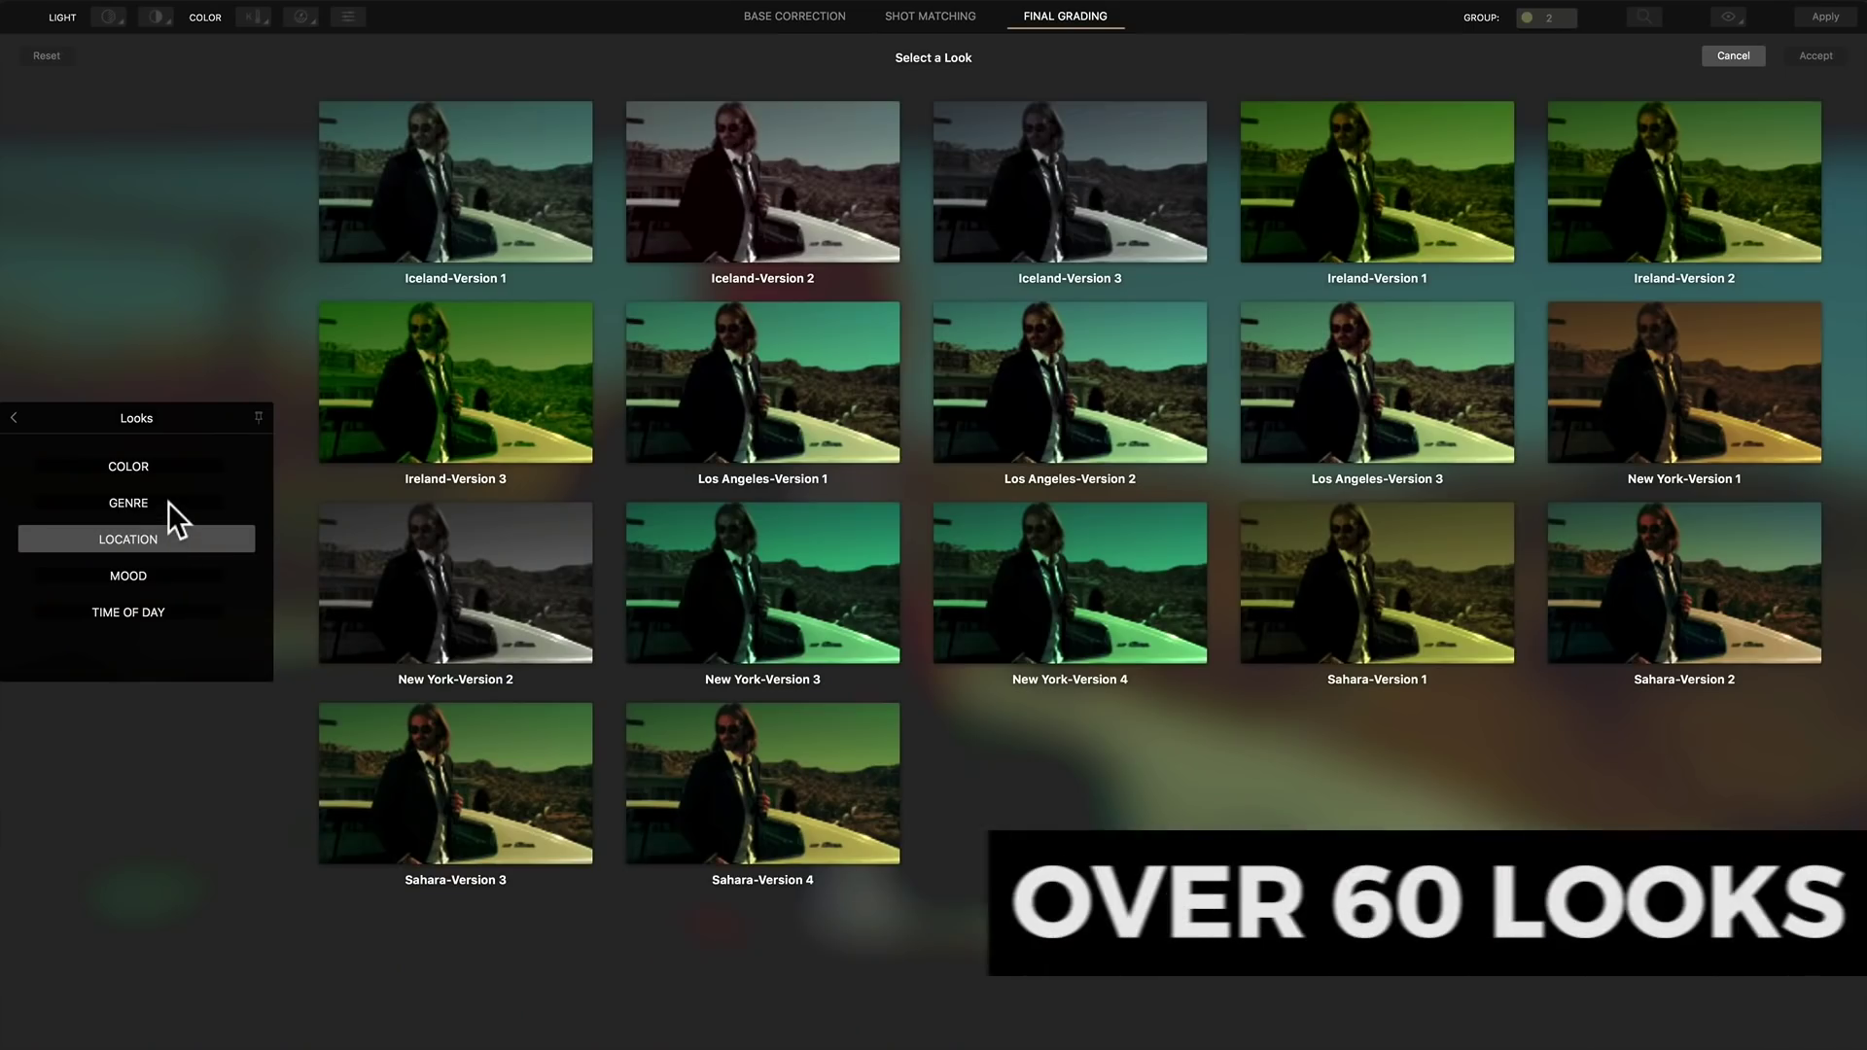
click(167, 502)
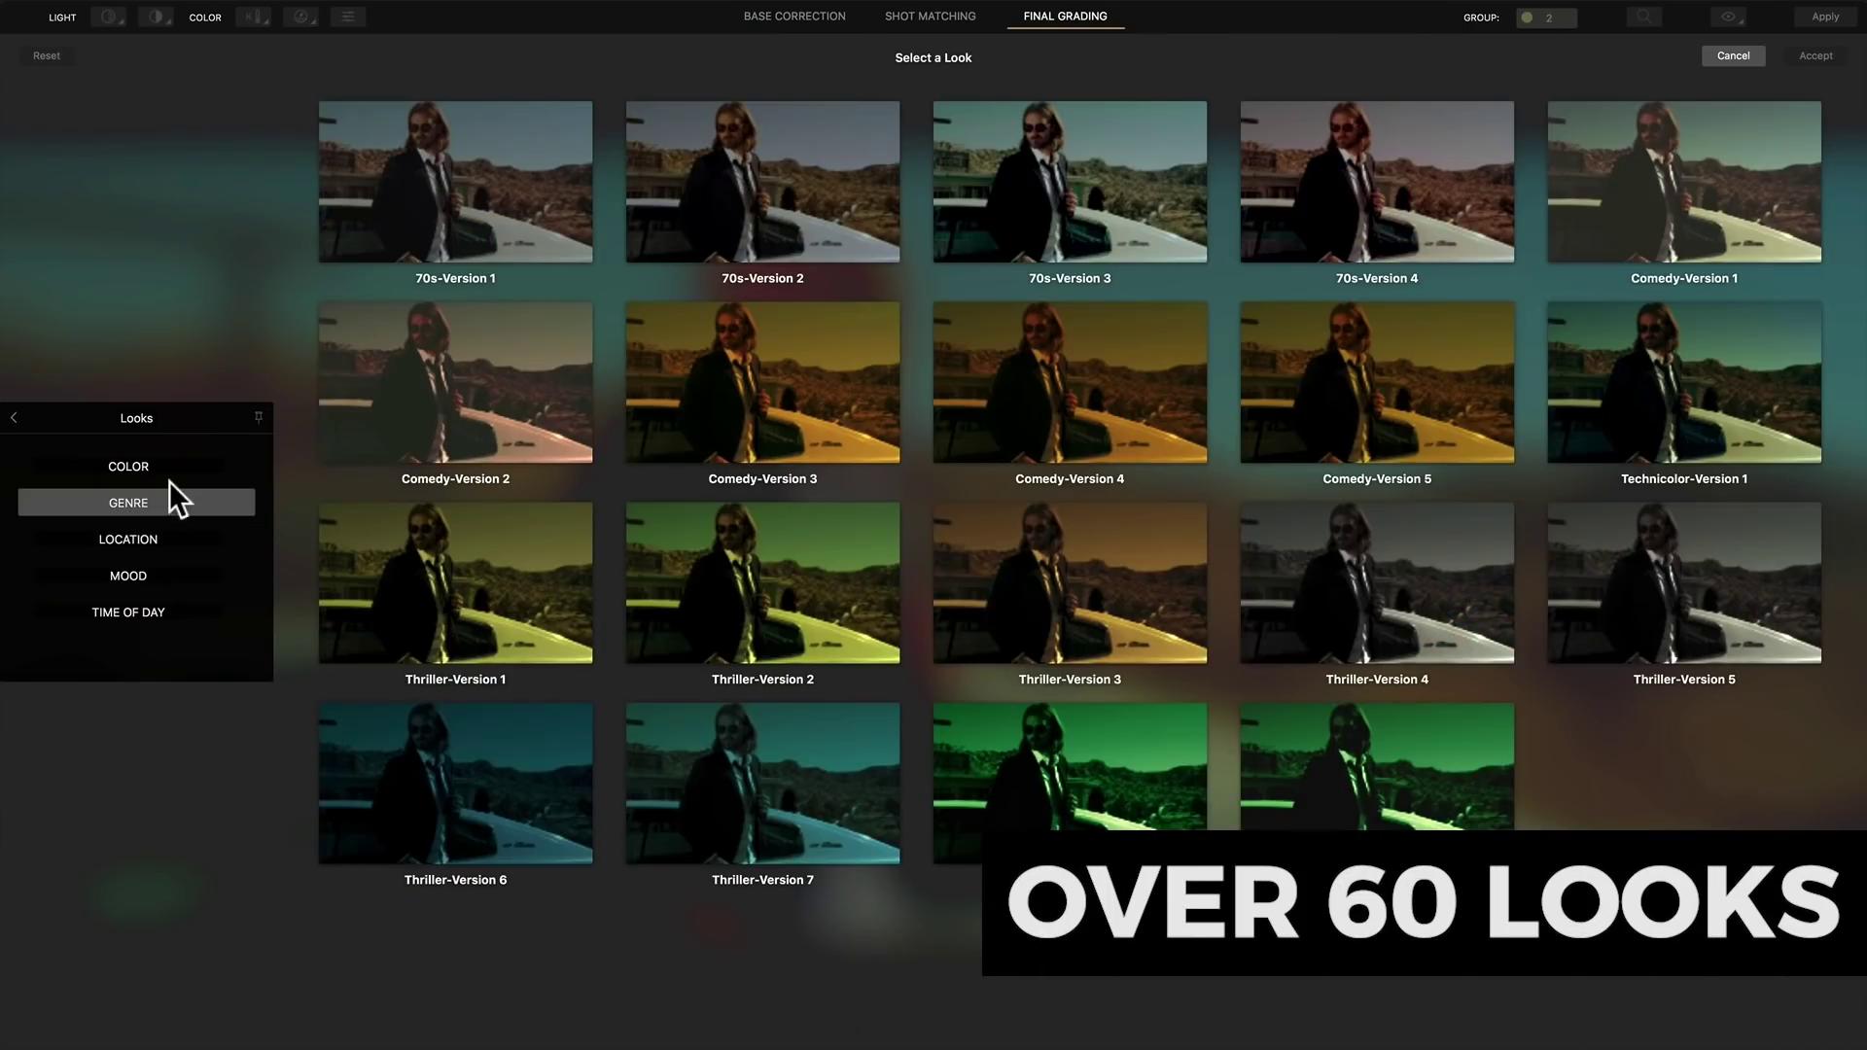
click(167, 465)
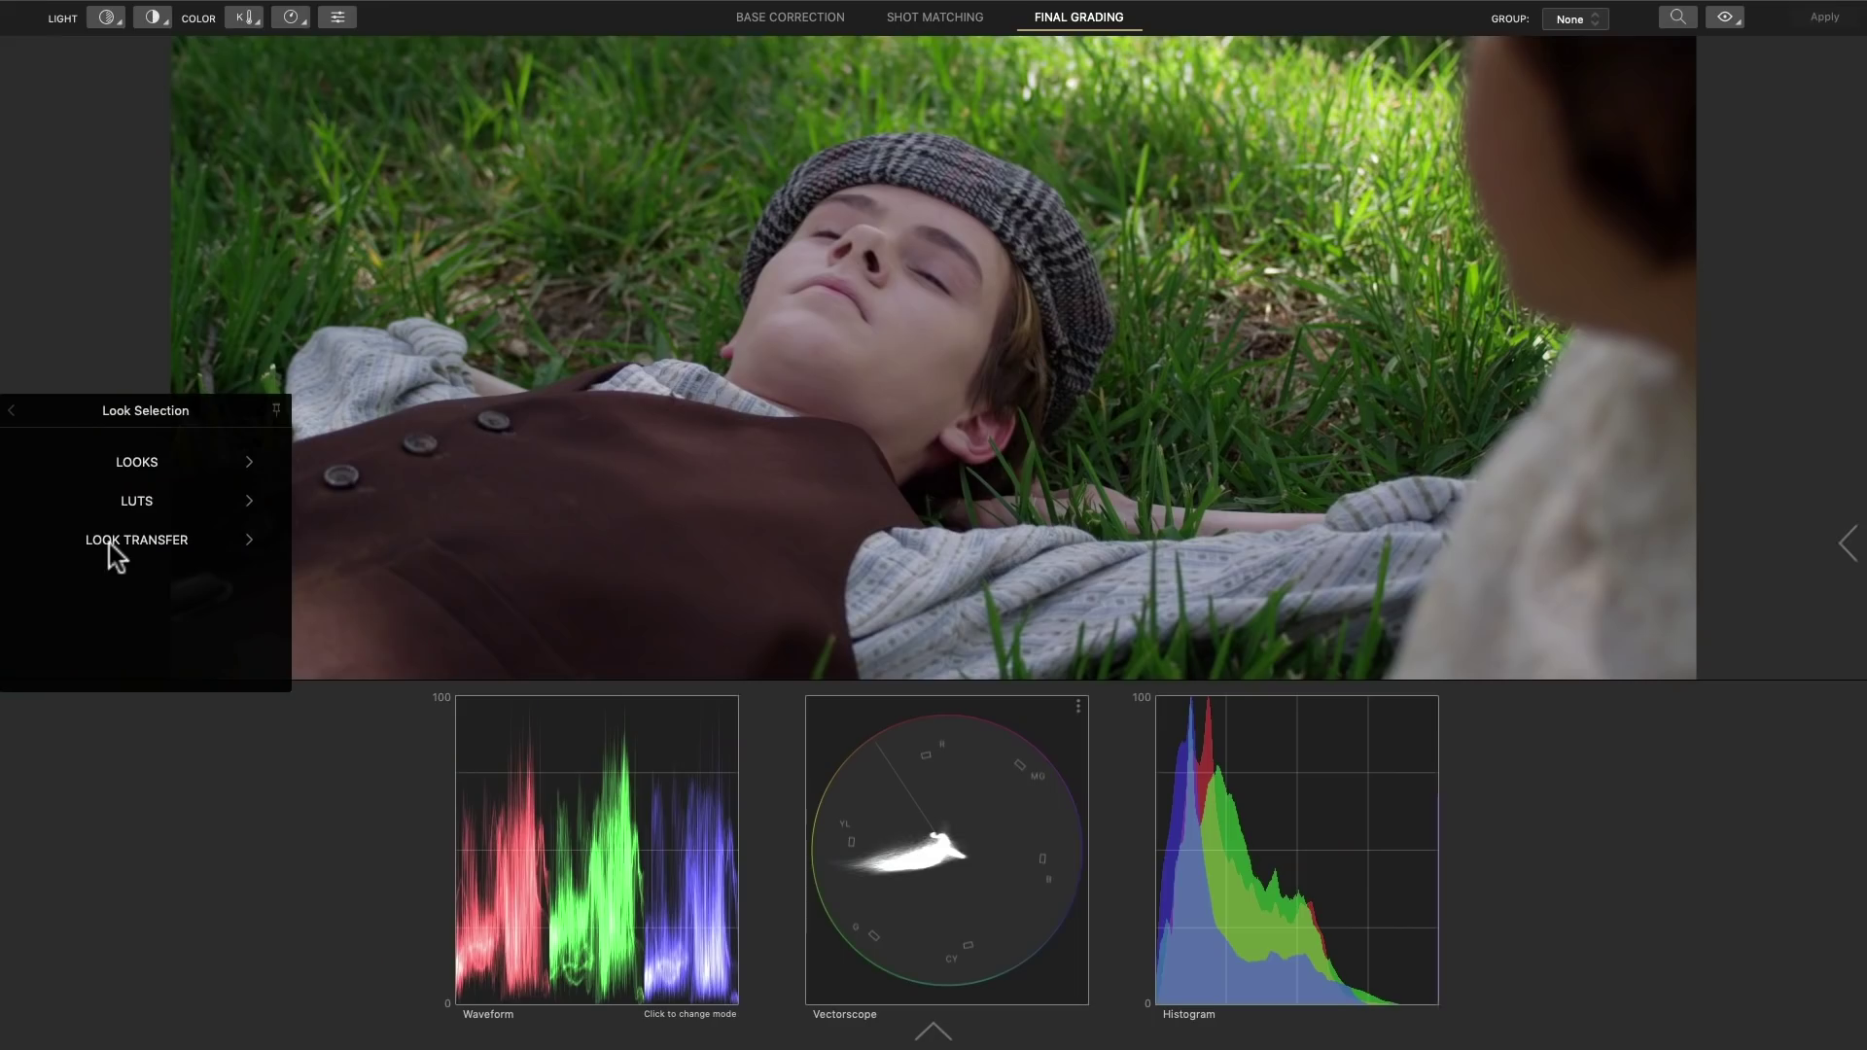
Step: Load pride and prejudice.jpg from Documents as the Look Transfer reference image
click(114, 544)
click(390, 998)
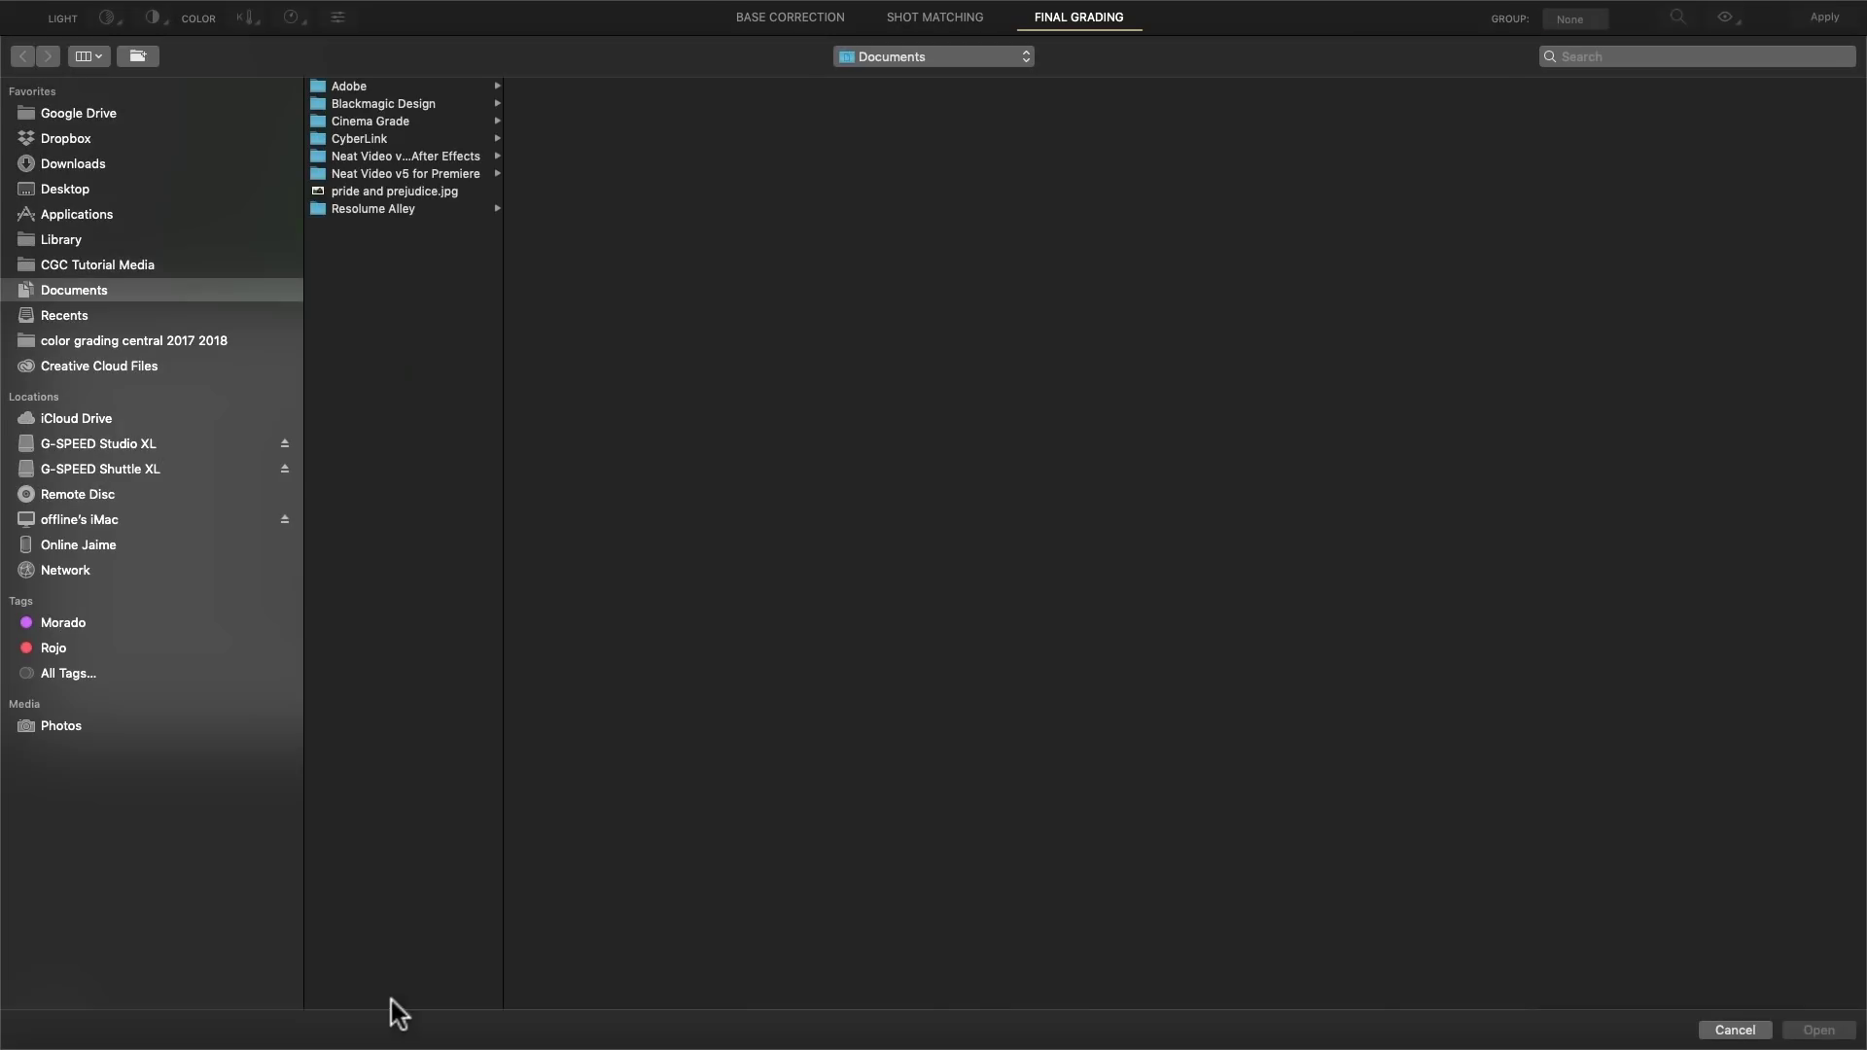
click(366, 193)
click(1818, 1030)
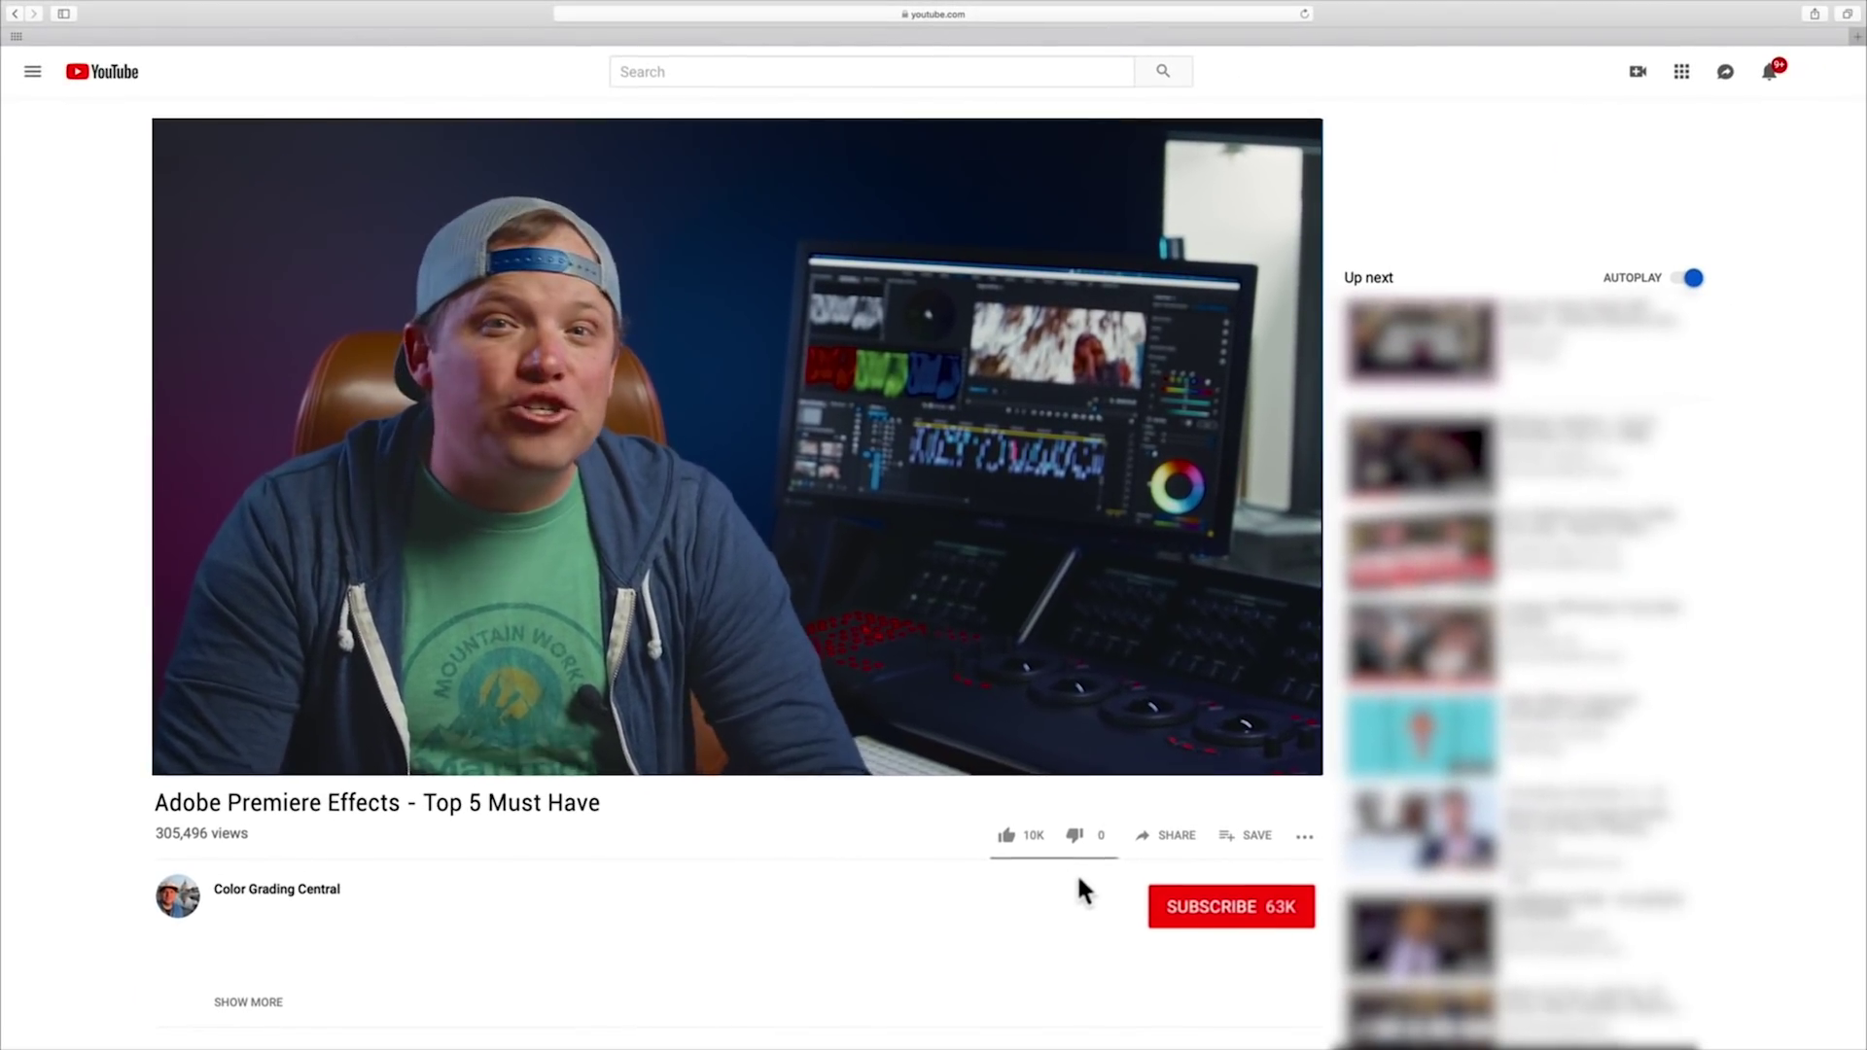
Step: Subscribe on YouTube to the channel behind 'Adobe Premiere Effects - Top 5 Must Have'
click(1170, 909)
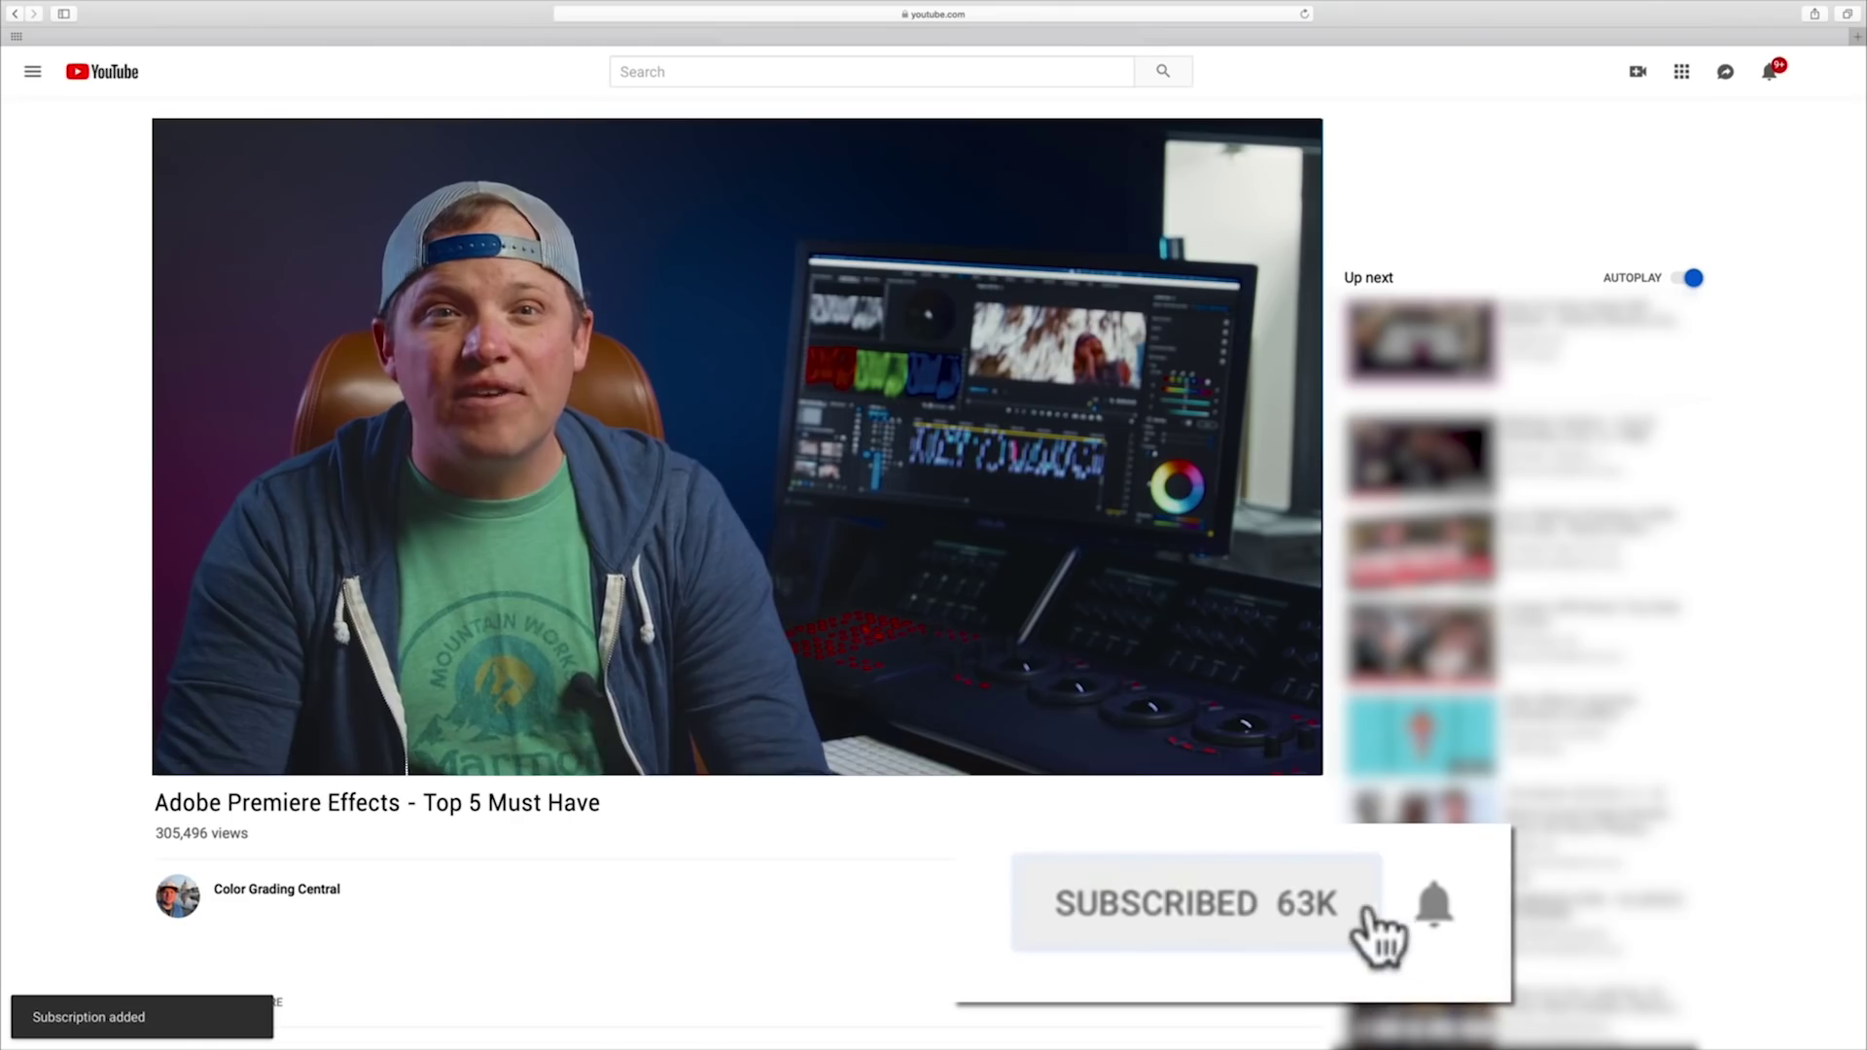